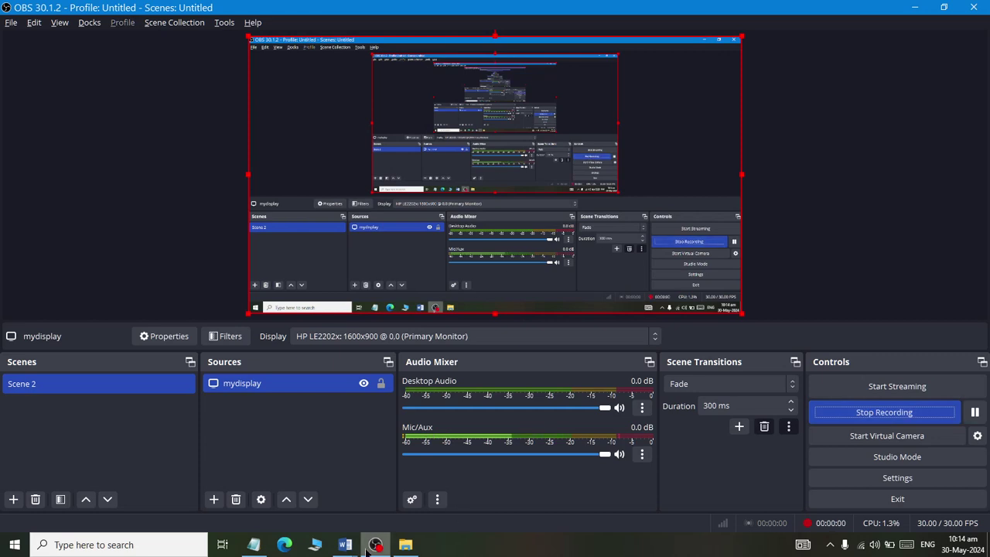
Type 'Symbols : are the Universal Language', make it centred 24 pt Title style, and start a new line.
left_click(370, 499)
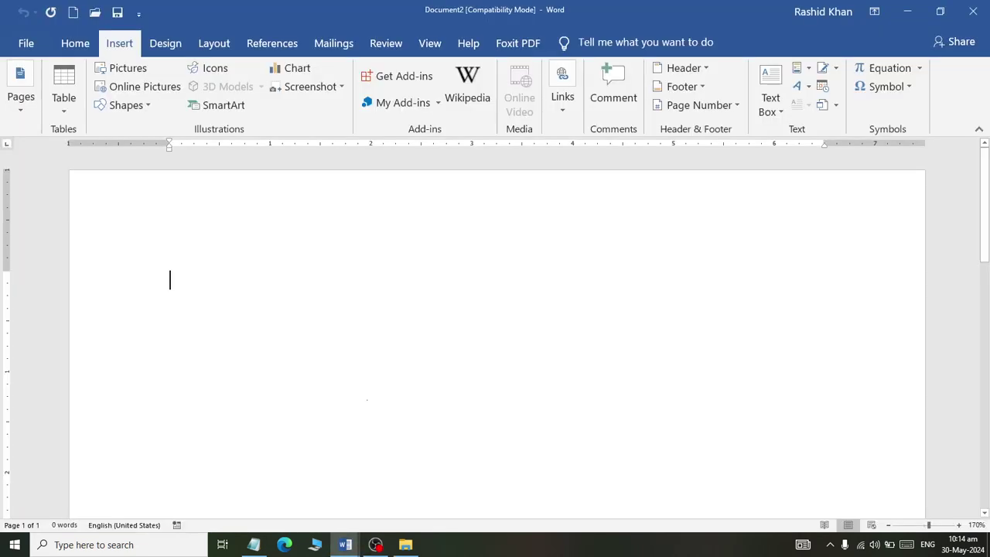
type("Symbo")
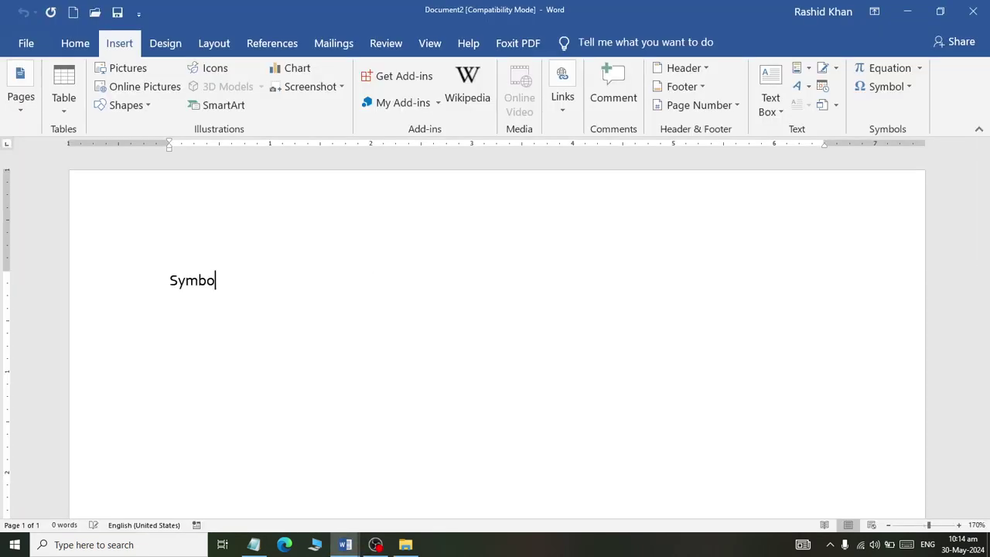
type("ls : are the")
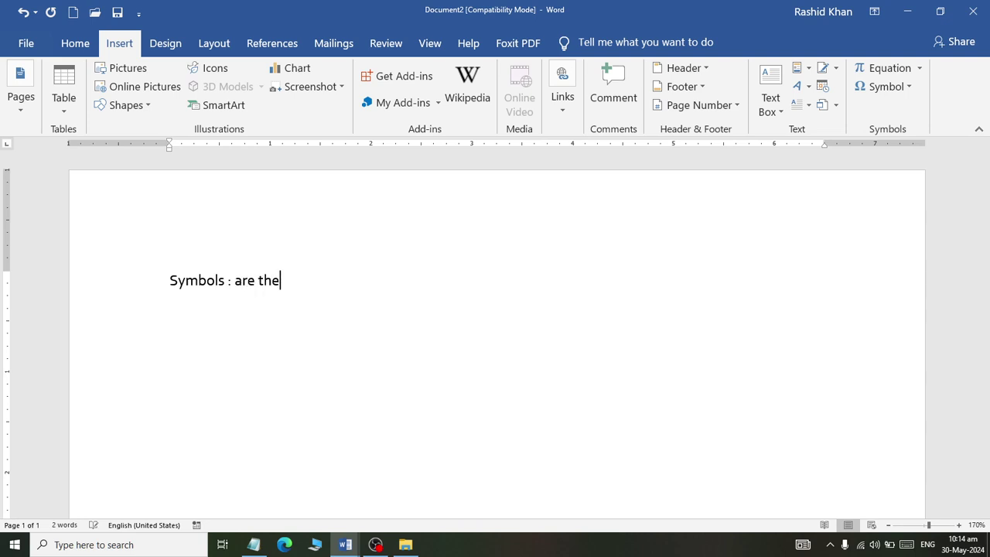
type(" Universal Lan")
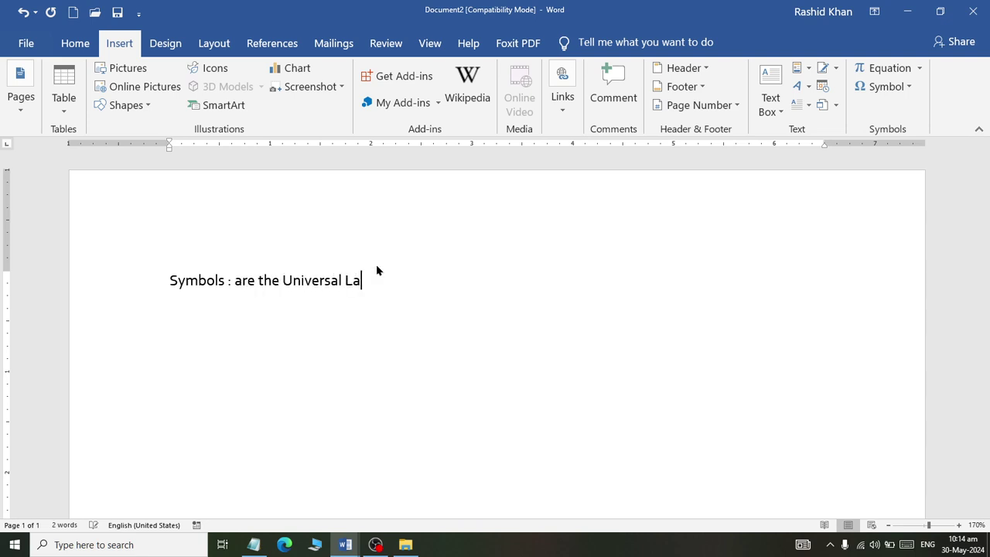
type("guage")
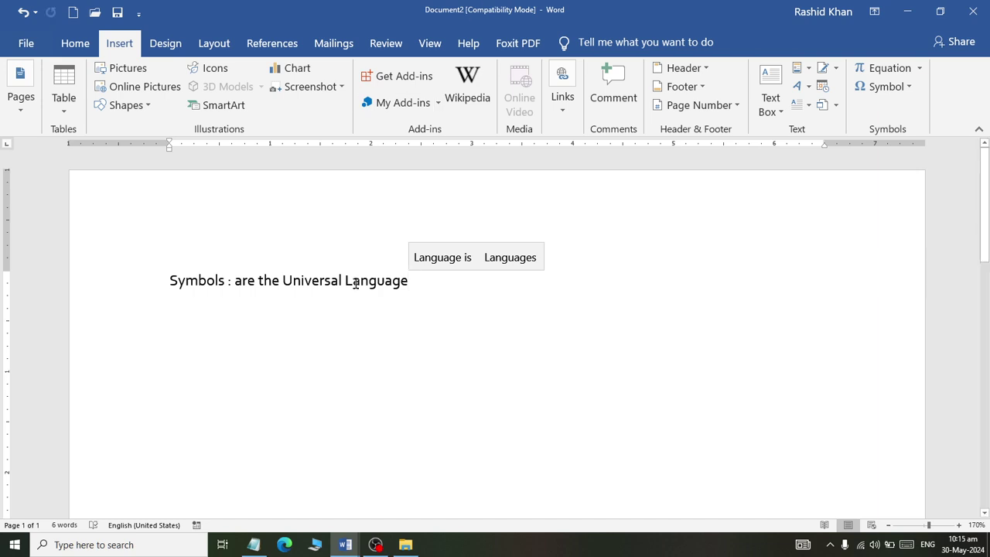
left_click(130, 283)
left_click(75, 43)
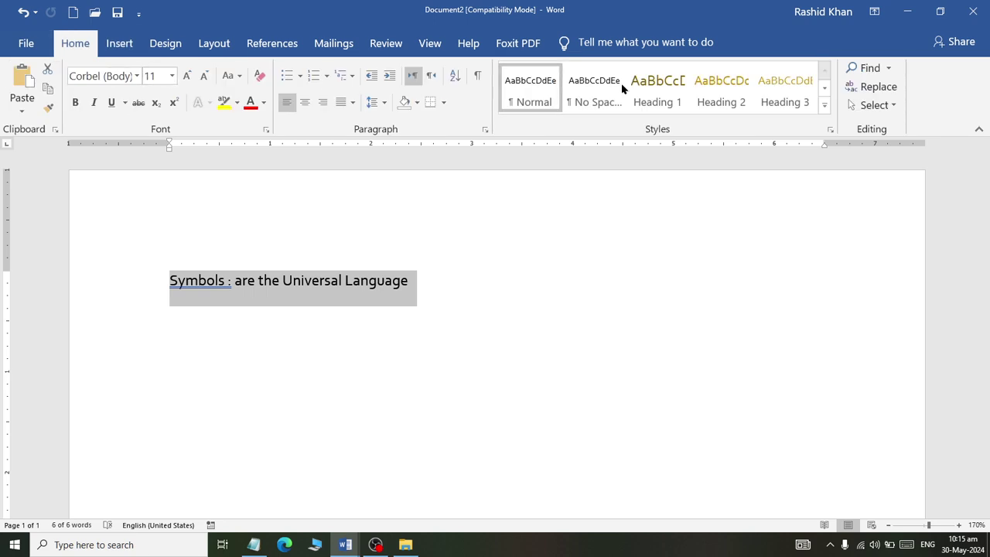
left_click(827, 104)
left_click(594, 130)
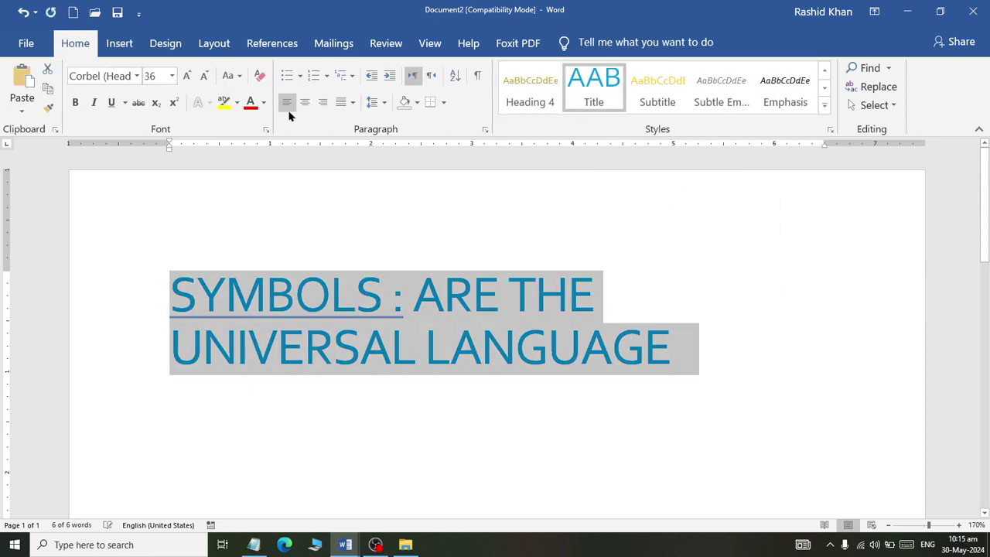
left_click(306, 103)
left_click(204, 77)
left_click(204, 77)
left_click(204, 77)
left_click(204, 76)
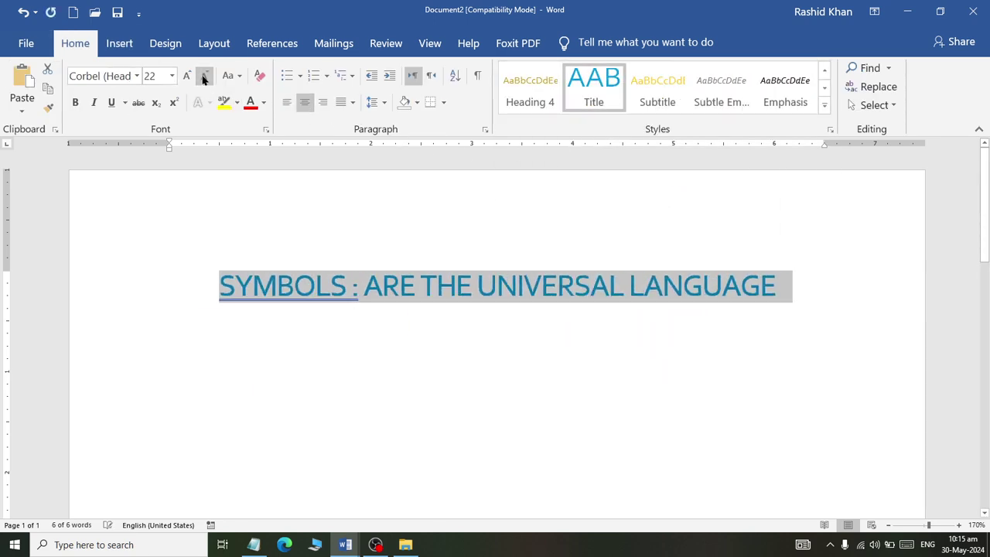
left_click(190, 77)
left_click(497, 288)
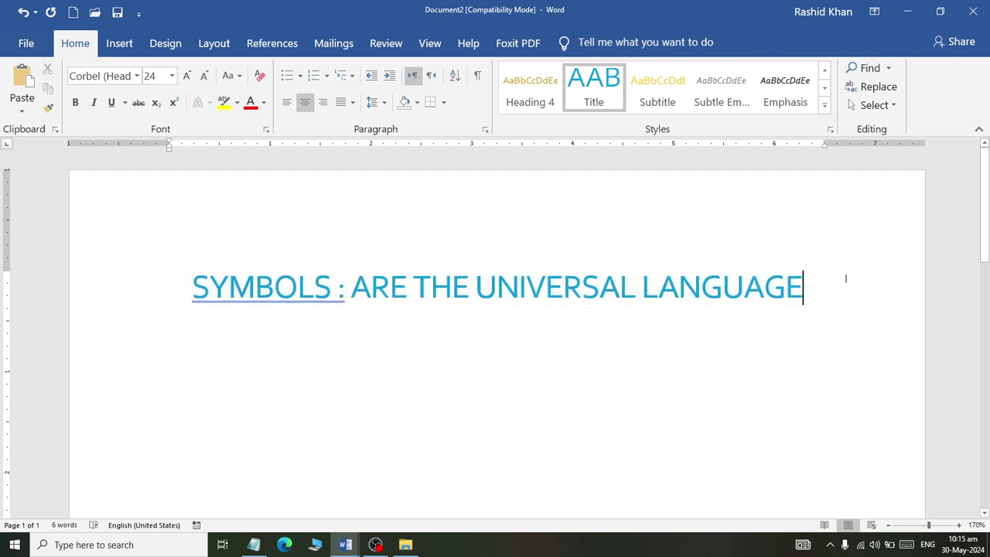
key("Return")
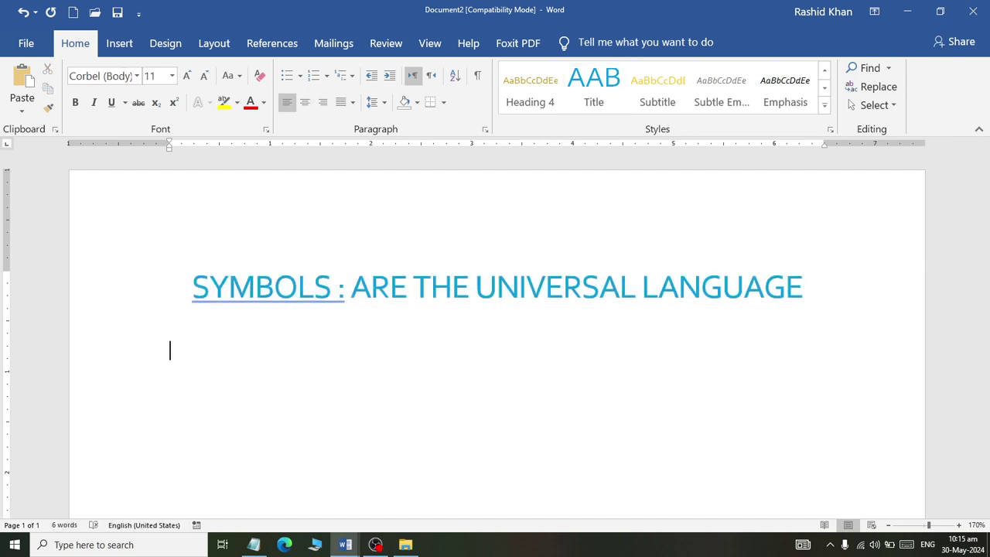
Type the sentence 'Symbols are the text in different shape.', changing 'with' to 'in'.
type("symbols ar")
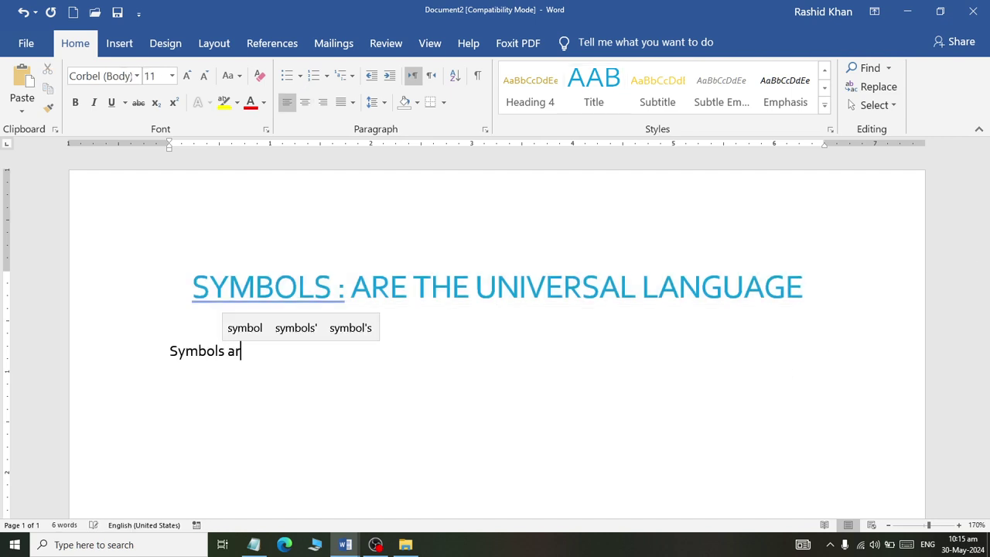
type("e the text with")
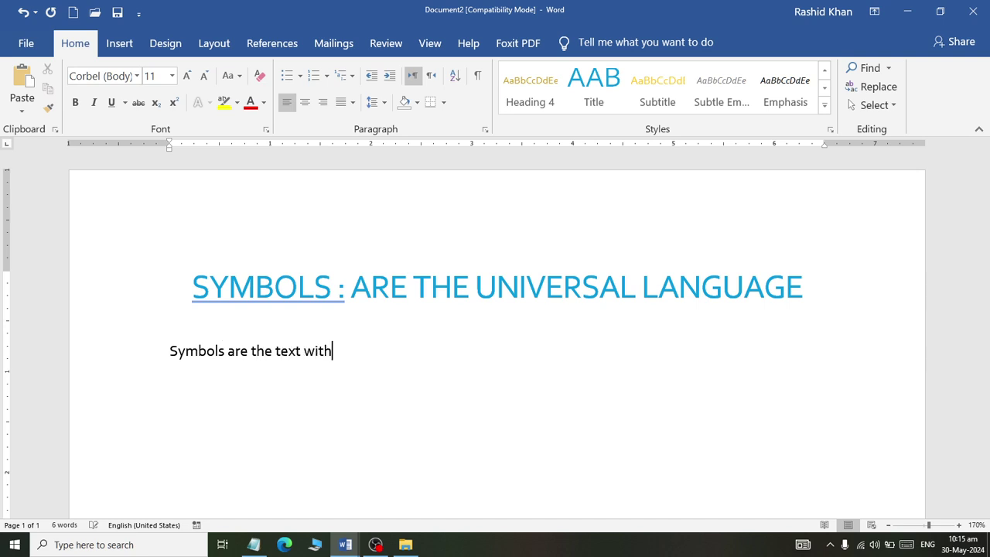
type(" diif")
type("t s")
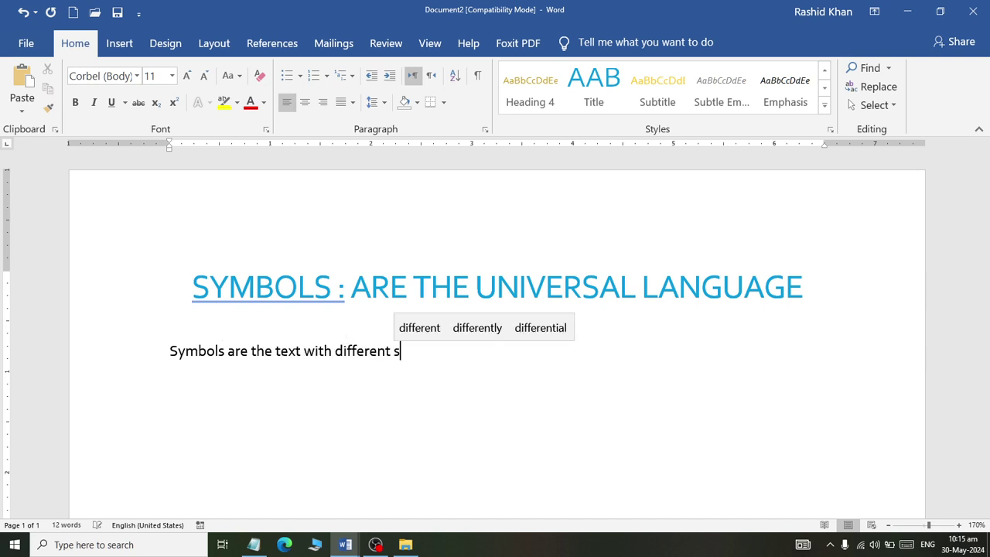
type("hape...")
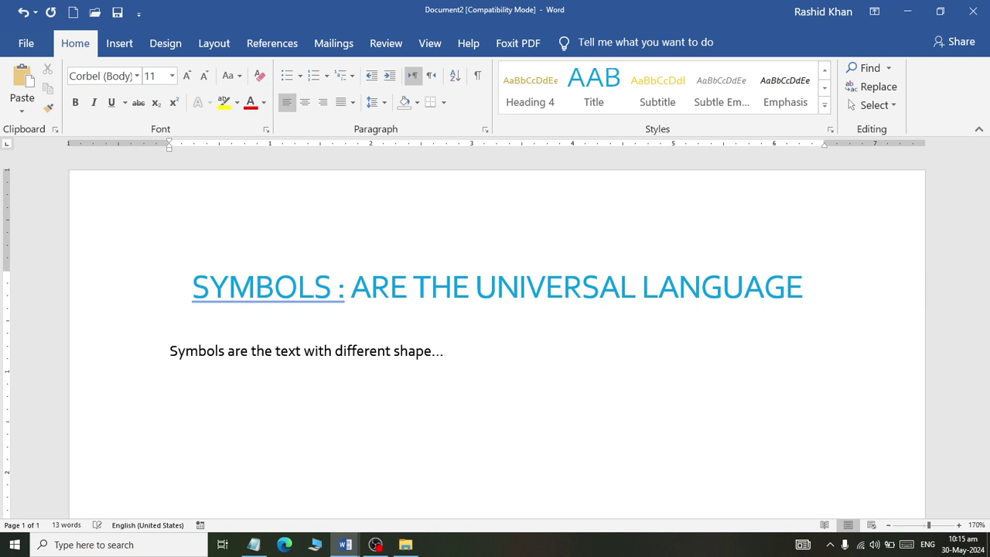
left_click_drag(308, 349, 390, 352)
double_click(330, 354)
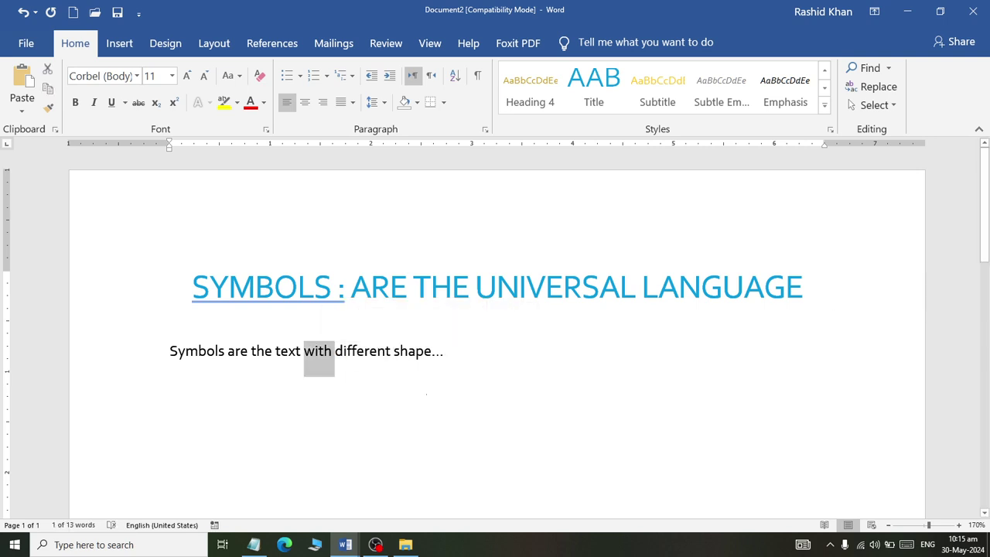
type("in")
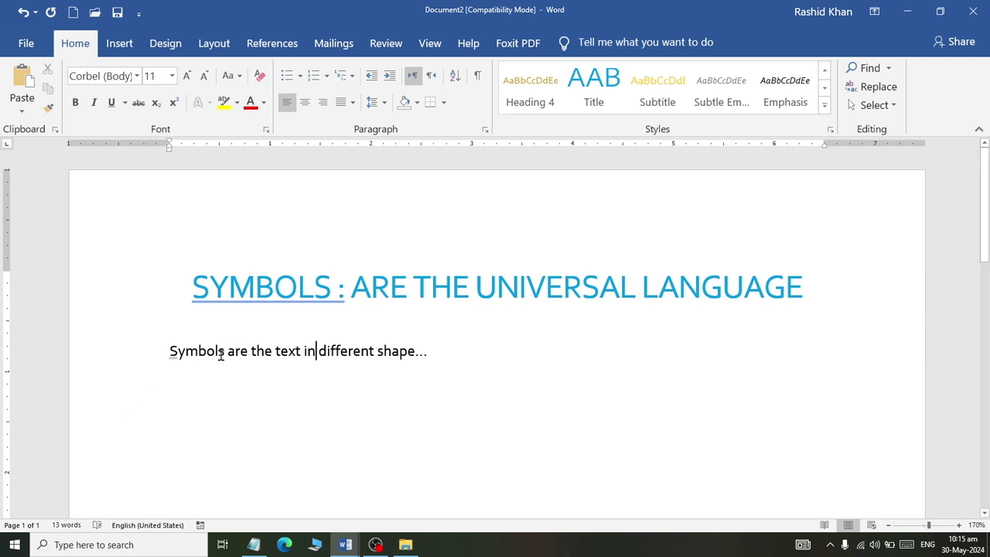
Enlarge the sentence's font to 14 pt and start a new paragraph after it.
mouse_move(221, 354)
left_mouse_down()
mouse_move(436, 351)
mouse_move(169, 352)
left_mouse_up()
left_click(340, 354)
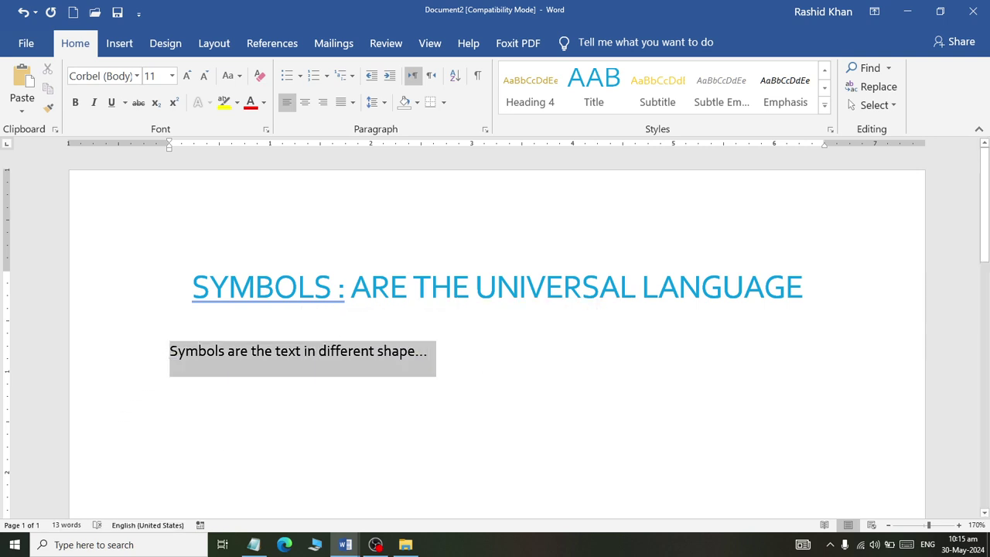
left_click(186, 75)
left_click(186, 75)
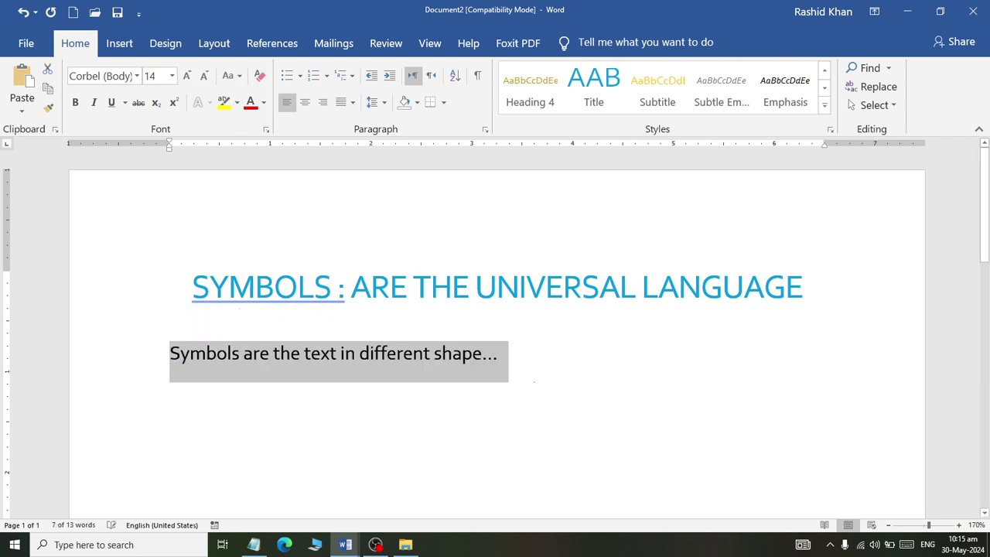
left_click(623, 362)
key("Return")
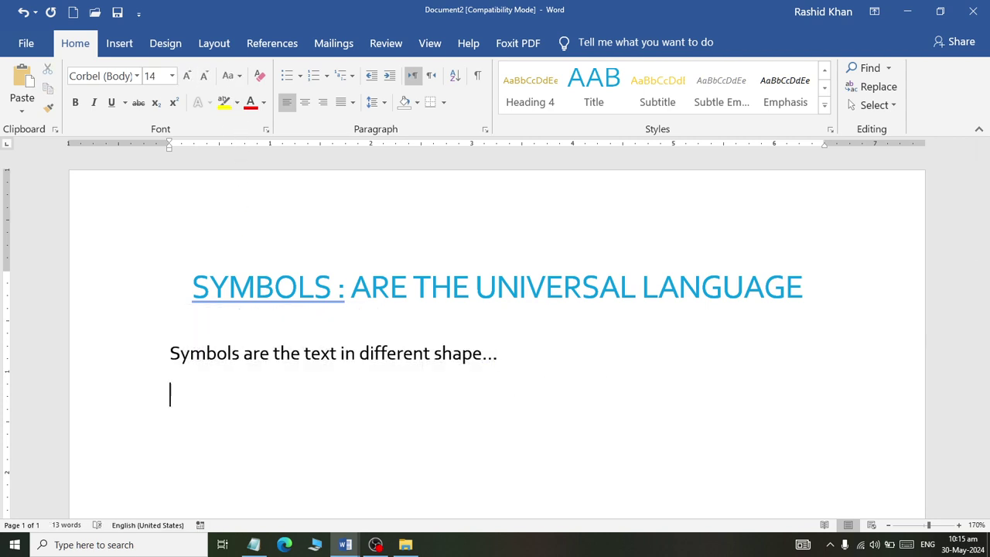
Finish the 'Common symbols' line and add one line each for @, #, $ %, ^, & and *.
type("comon sy")
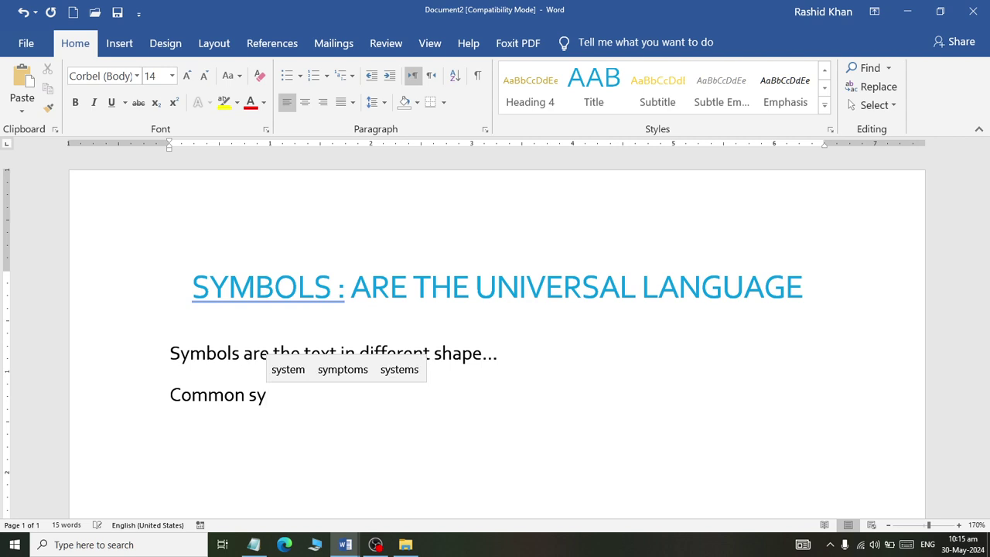
type("mbols")
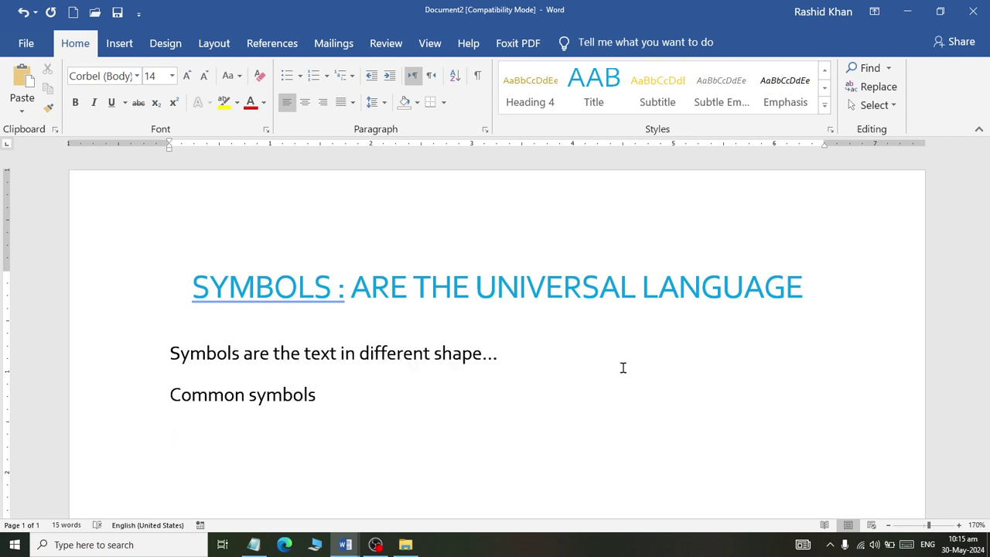
type("~")
type("!")
key("Return")
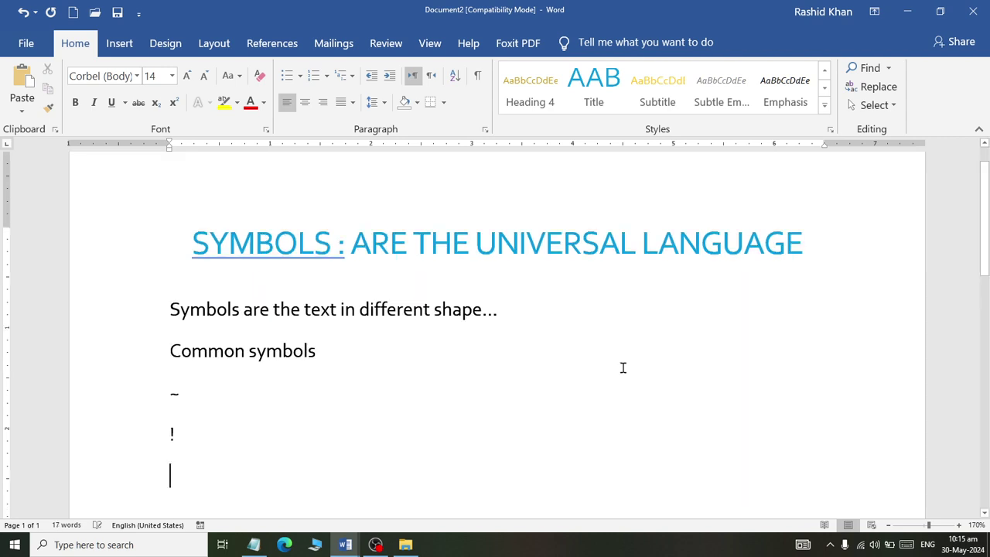
type("@")
key("Return")
type("#")
key("Return")
type("$ %")
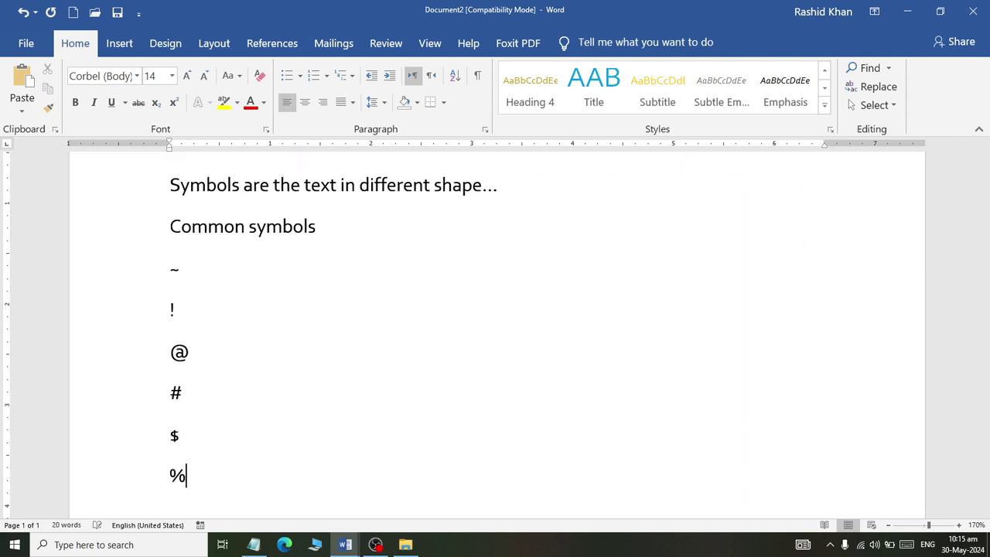
key("Return")
type("^")
key("Return")
type("&")
key("Return")
type("*")
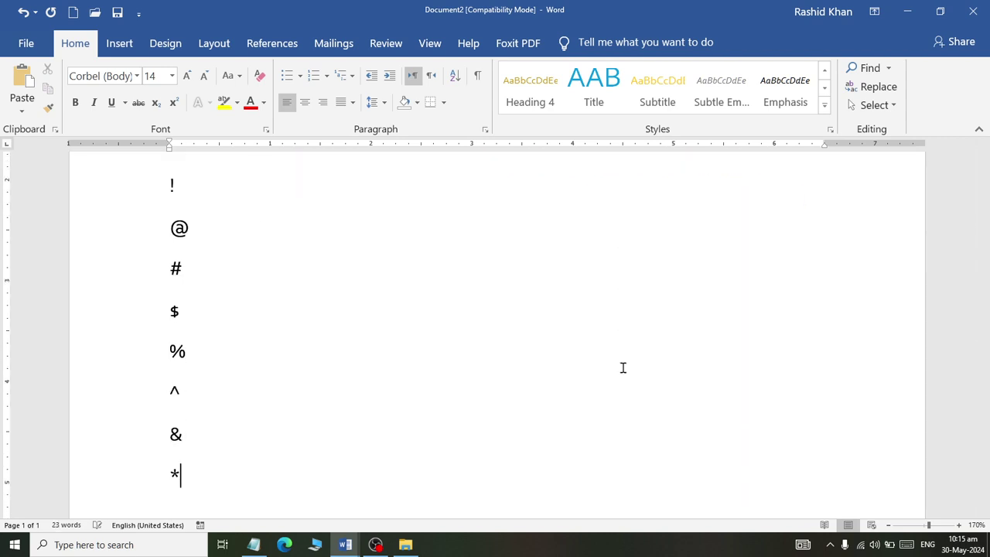
key("Return")
Add lines for the brackets, -, _, =+ and [ ] symbols.
key("BackSpace")
key("BackSpace")
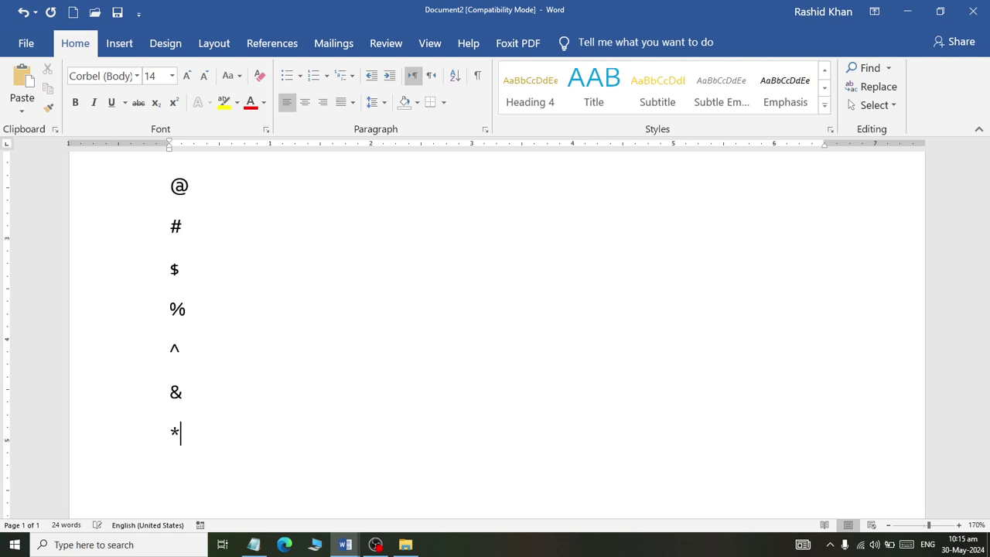
type("()")
key("Return")
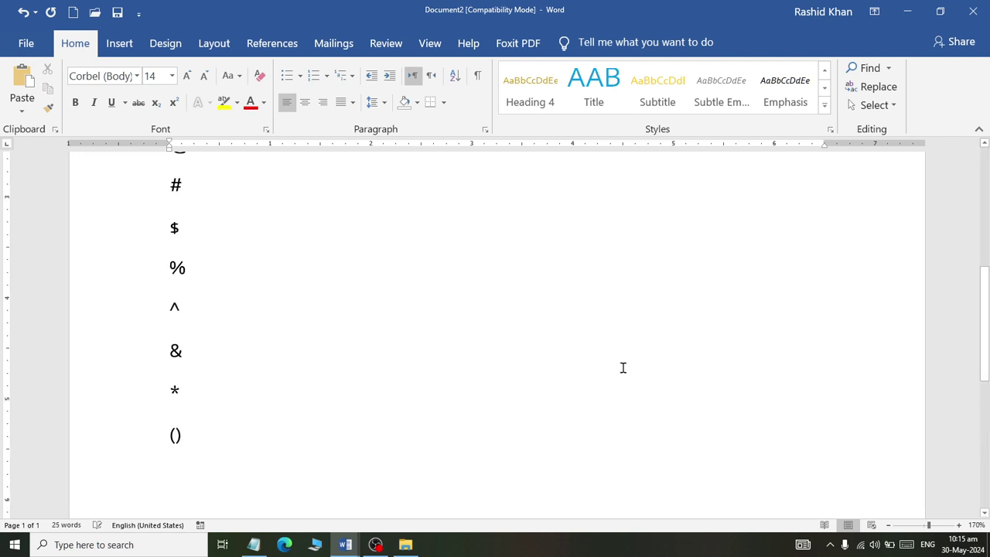
type("-")
key("Return")
type("_")
key("Return")
type("=+")
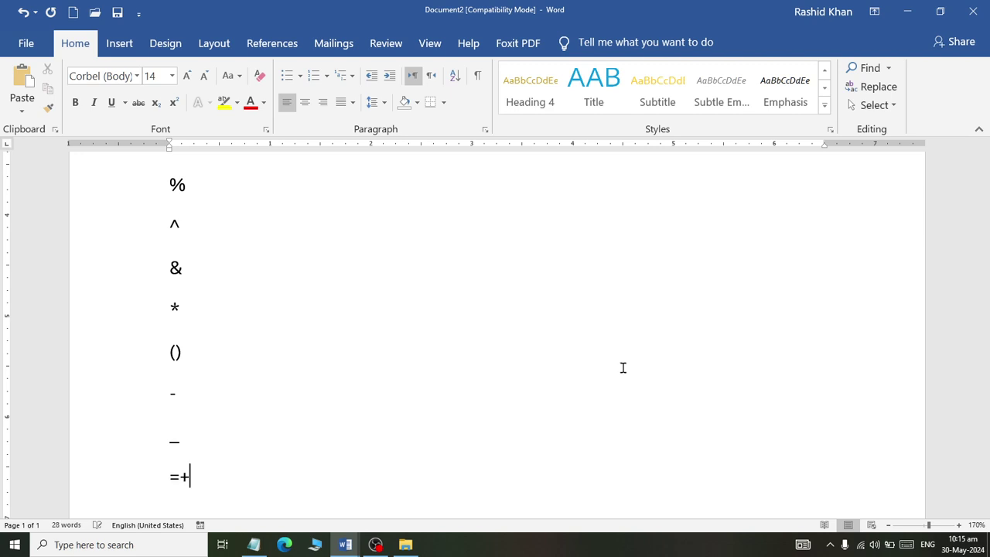
key("Return")
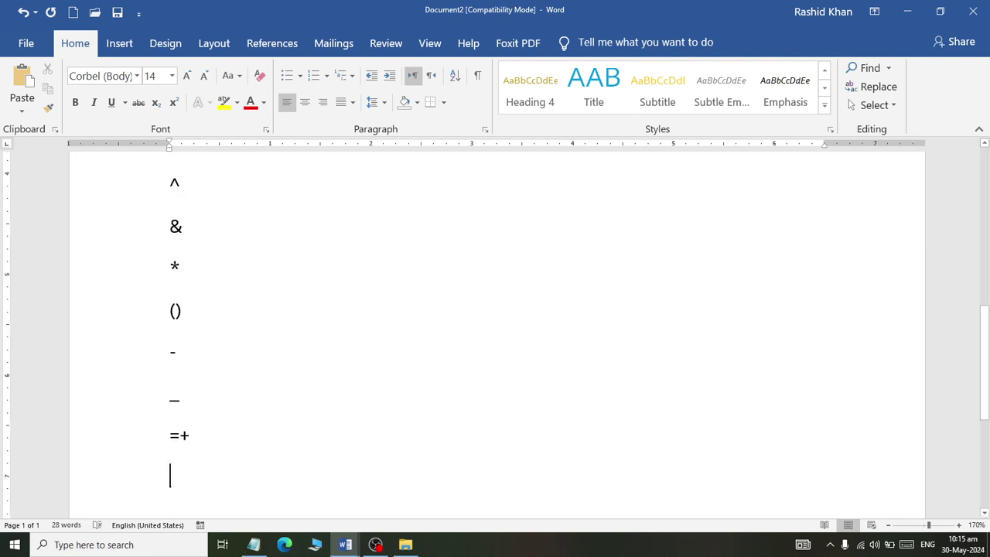
type("[")
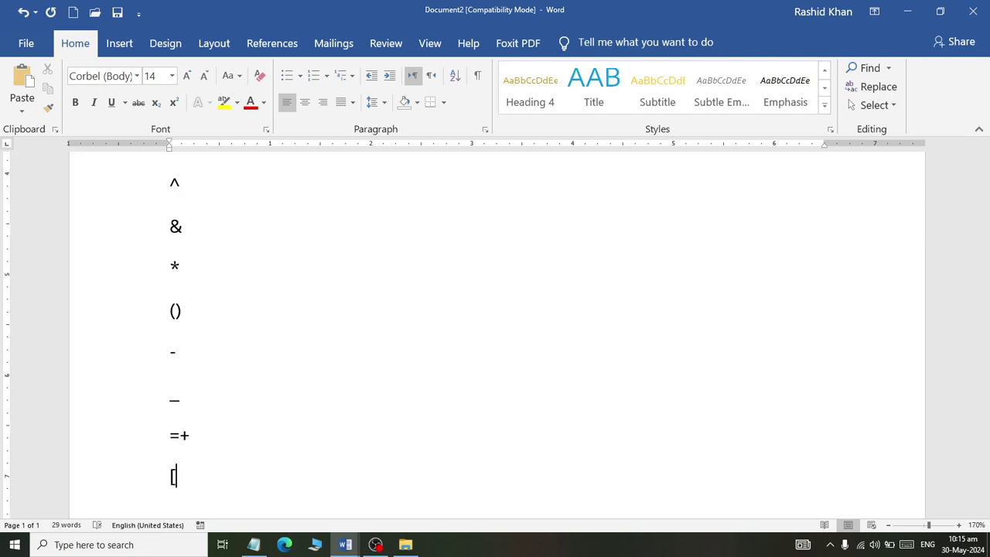
key("Return")
Add lines for { }, ; :, quote marks and , < . > / ? \, continuing onto page 2.
type("{")
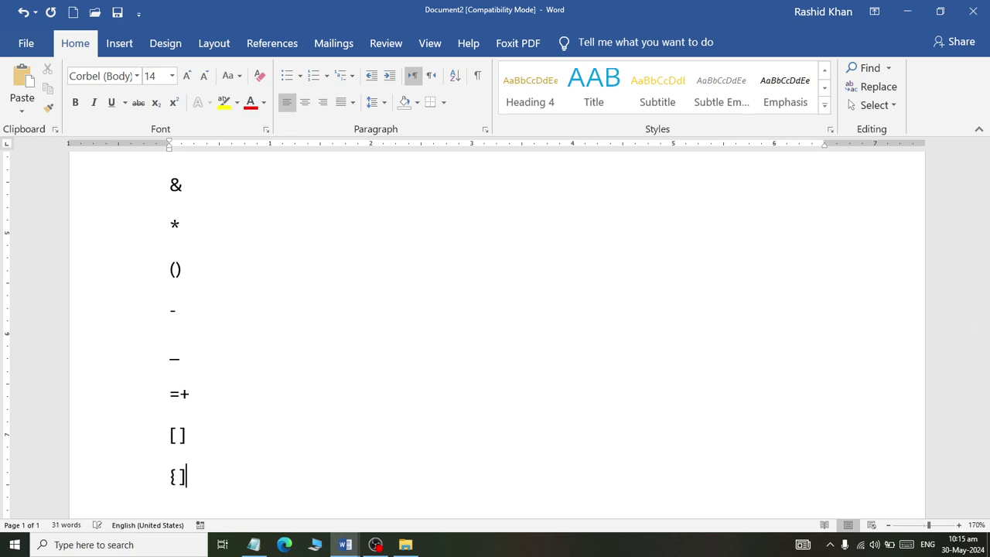
key("Return")
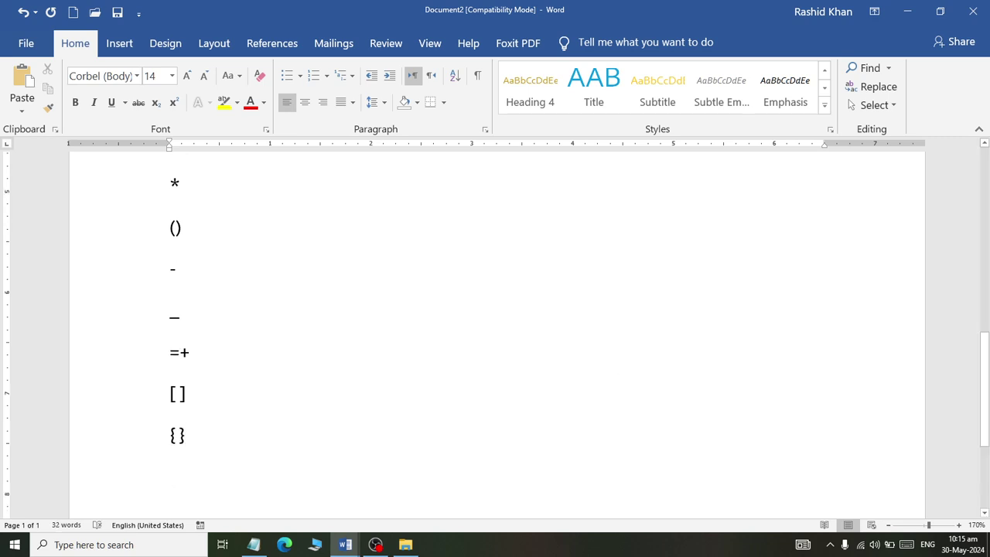
type("; :")
key("Return")
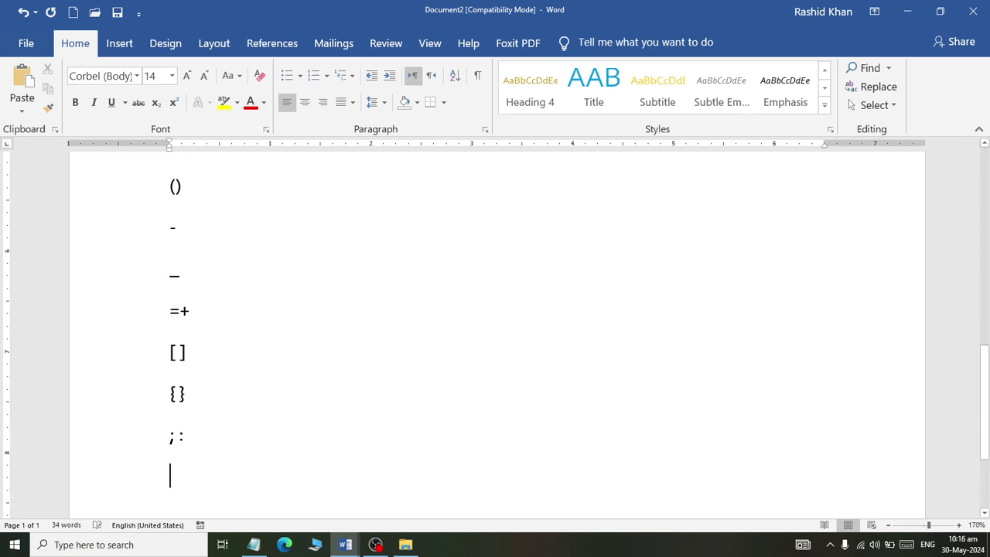
type("'")
key("Return")
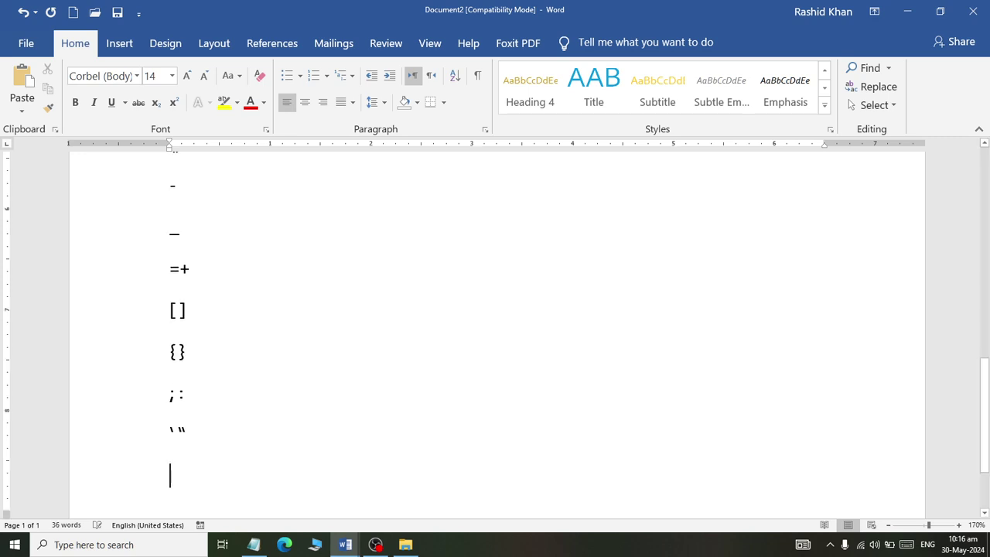
type(",")
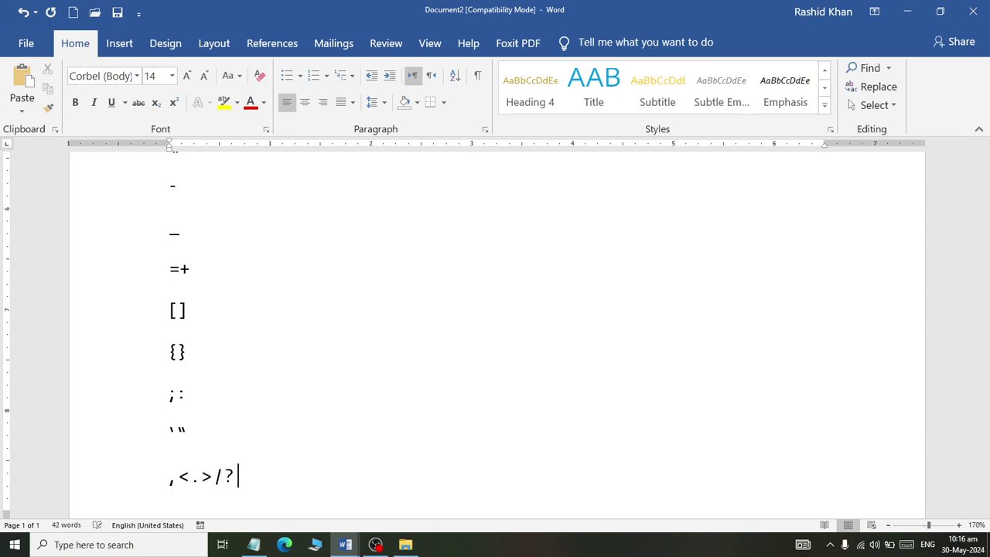
type("\\\\")
key("Return")
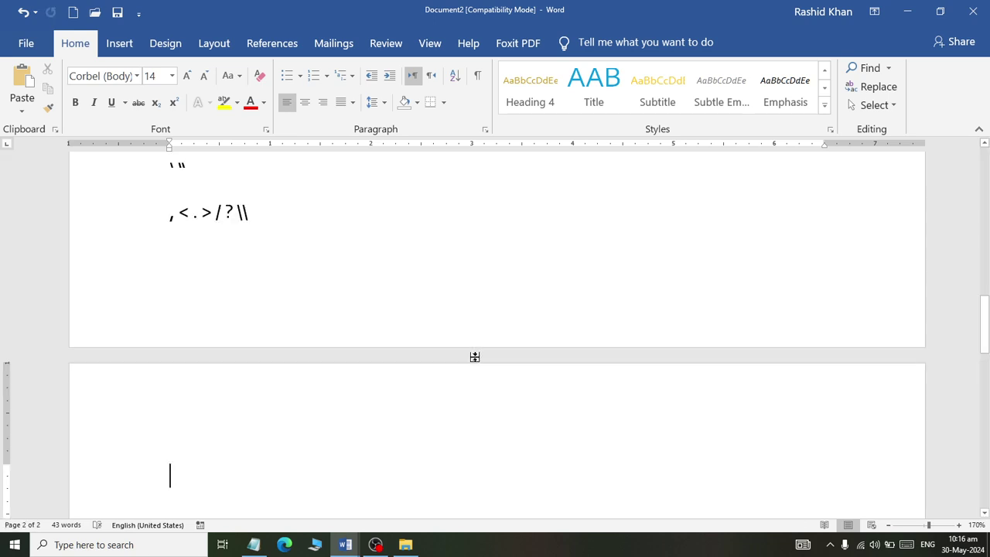
Add blank lines below the opening sentence, above 'Common symbols'.
scroll(464, 355, "up", 6)
scroll(435, 353, "up", 5)
scroll(436, 353, "down", 3)
scroll(447, 355, "down", 8)
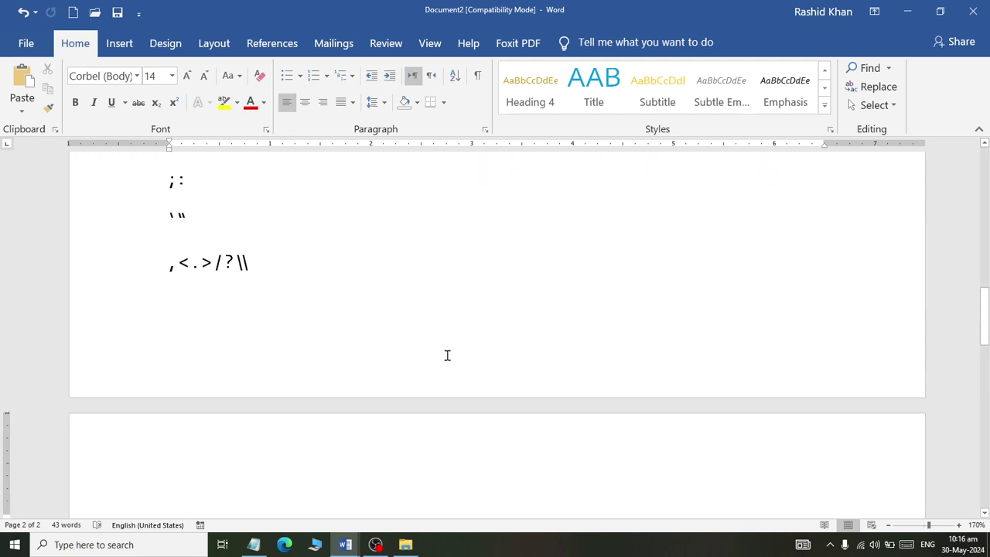
scroll(447, 355, "down", 2)
left_click(119, 43)
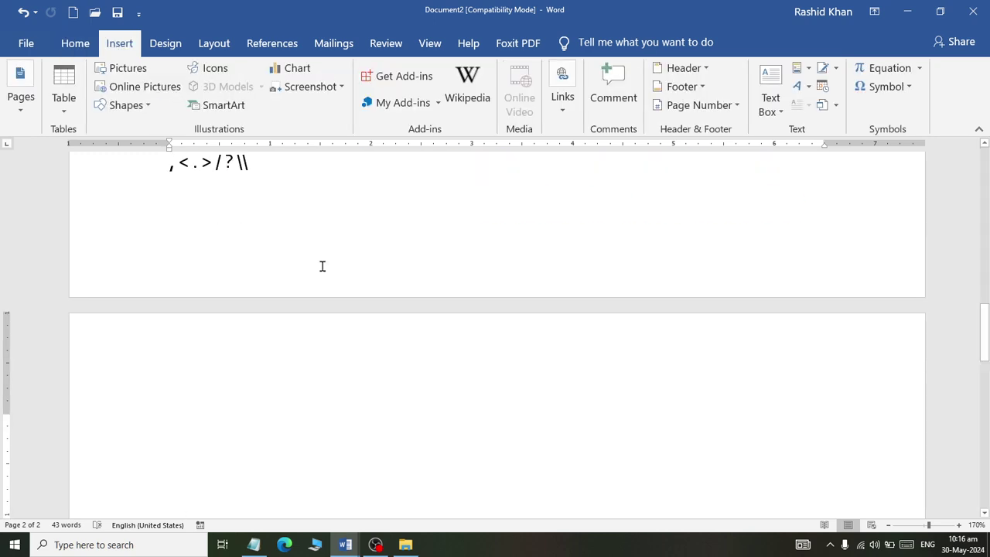
scroll(322, 266, "up", 5)
scroll(323, 266, "up", 5)
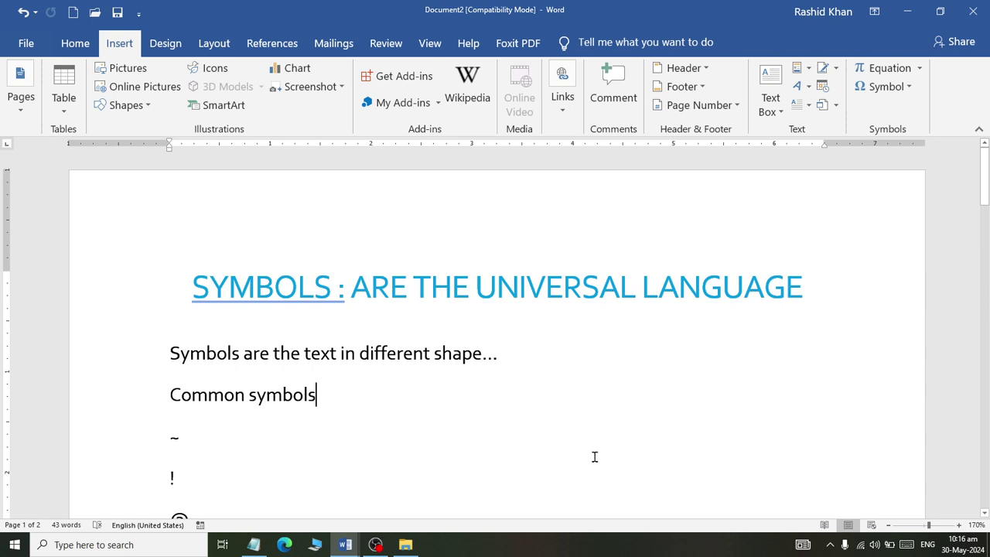
key("Return")
key("Return")
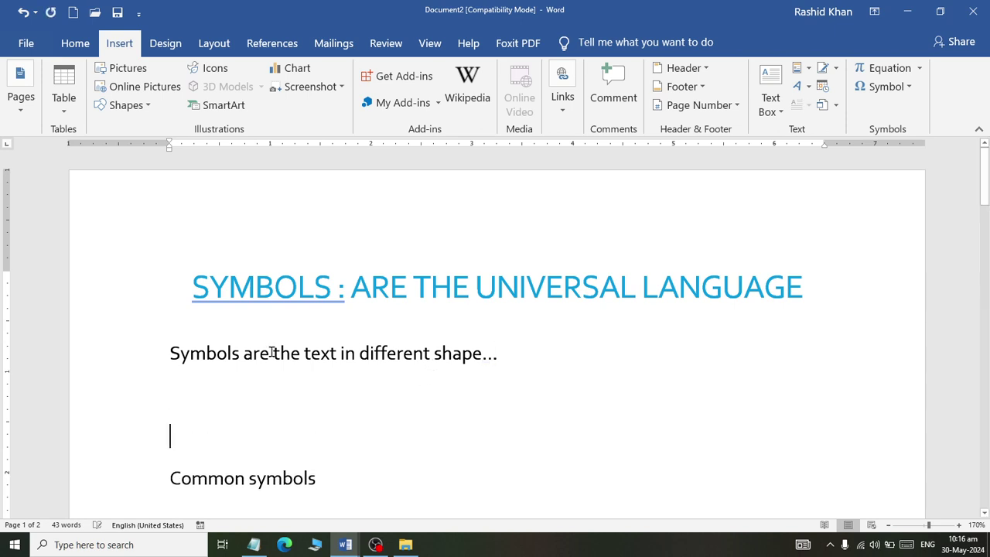
Open the full Symbol table via Symbol > More Symbols, showing the Webdings font.
left_click(910, 89)
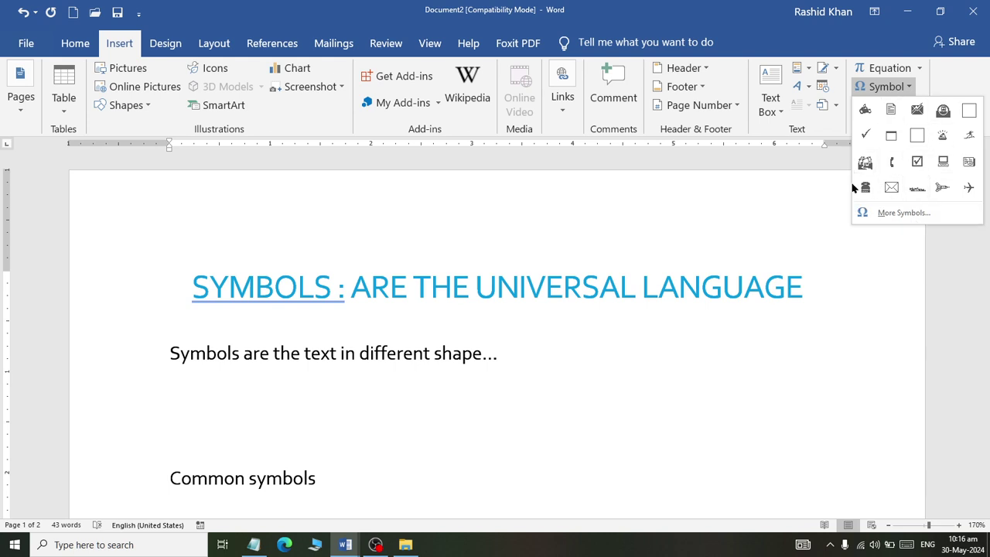
left_click(876, 217)
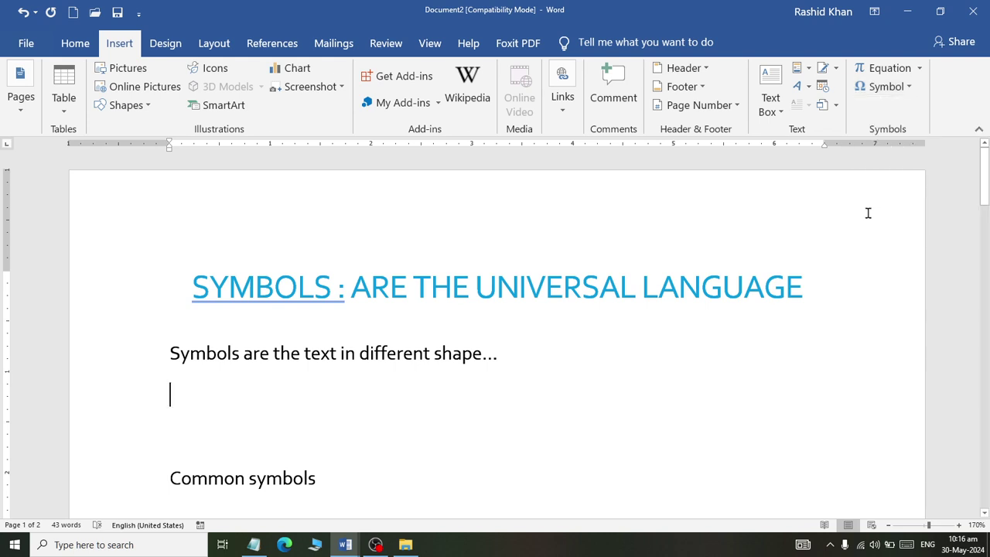
right_click(872, 546)
Check the microphone's level in Sound settings Recording properties, then close both windows.
left_click(751, 506)
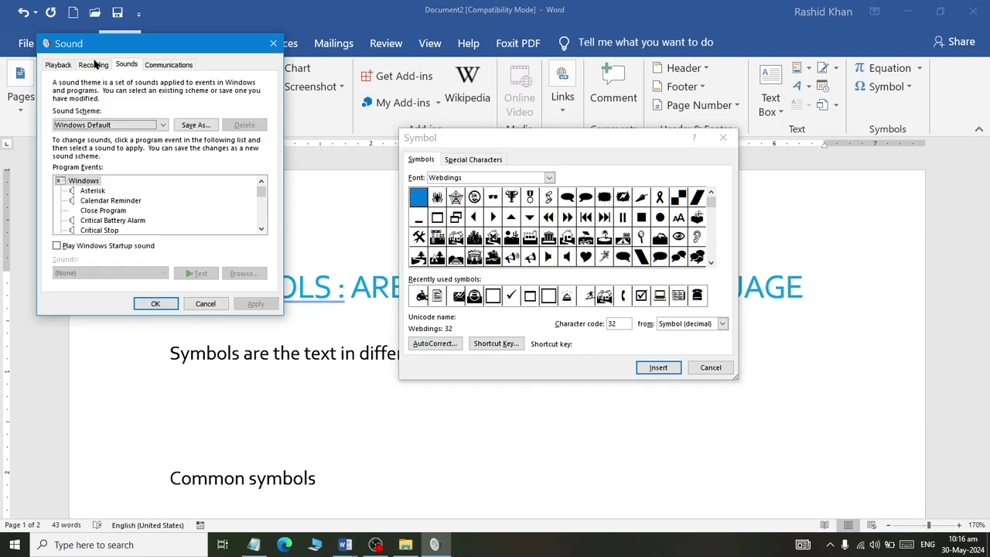
left_click(94, 64)
double_click(93, 107)
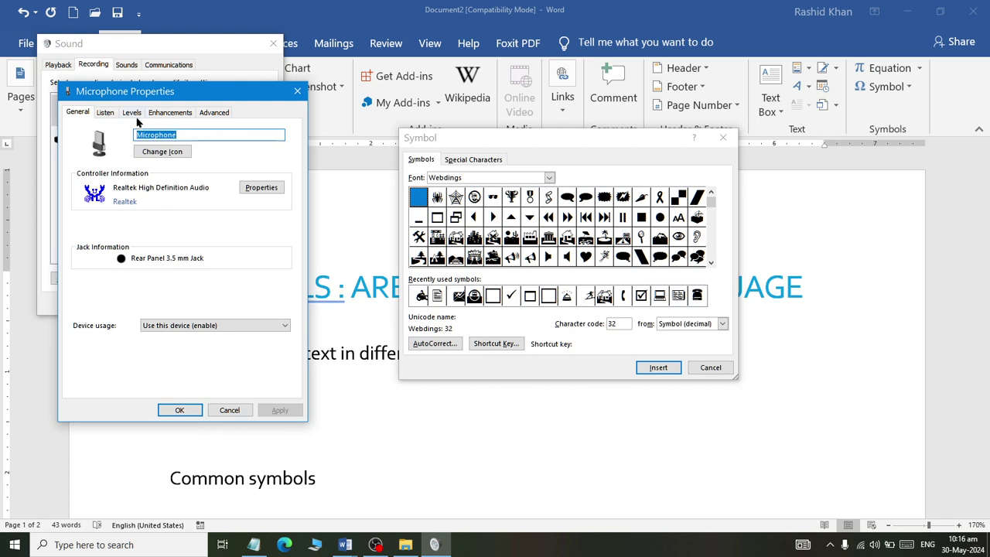
left_click(132, 113)
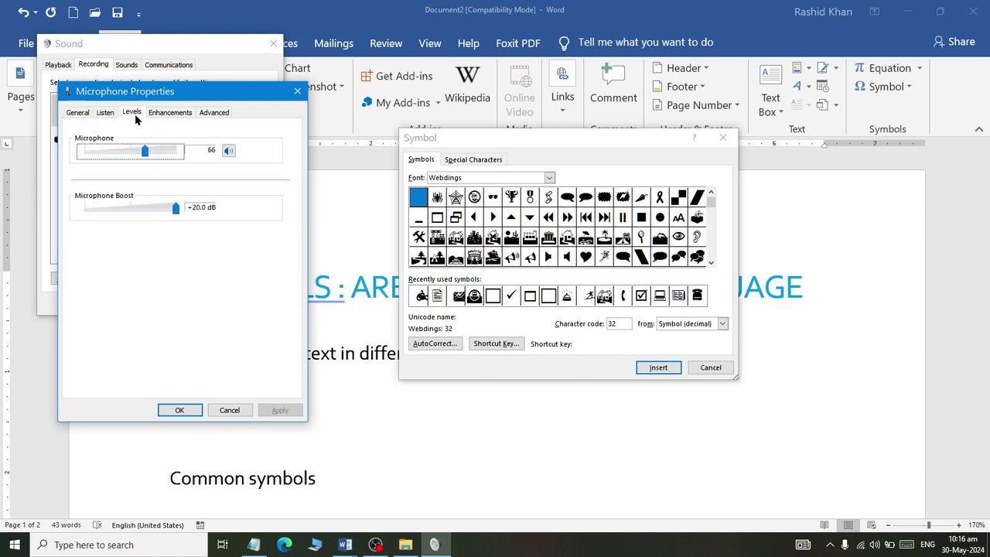
left_click(174, 413)
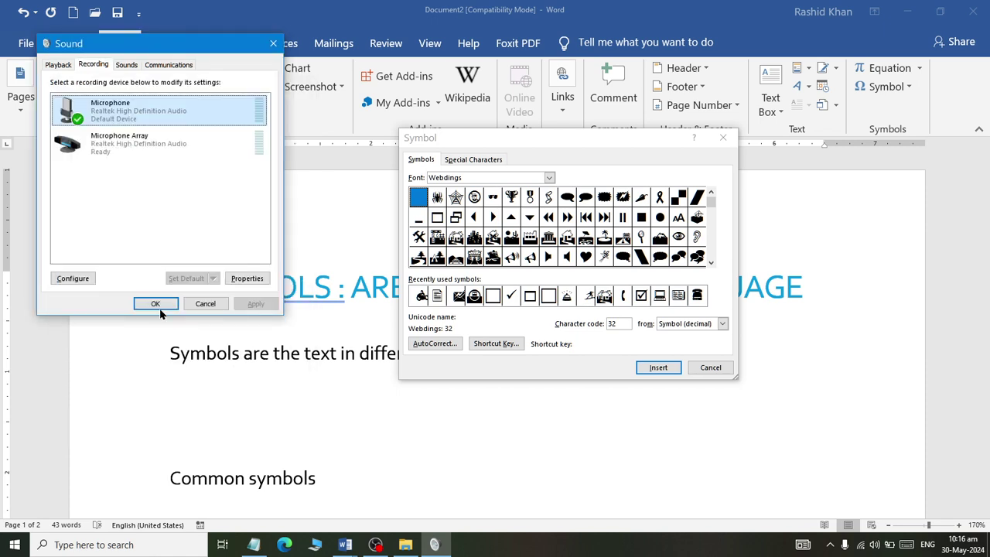
left_click(205, 304)
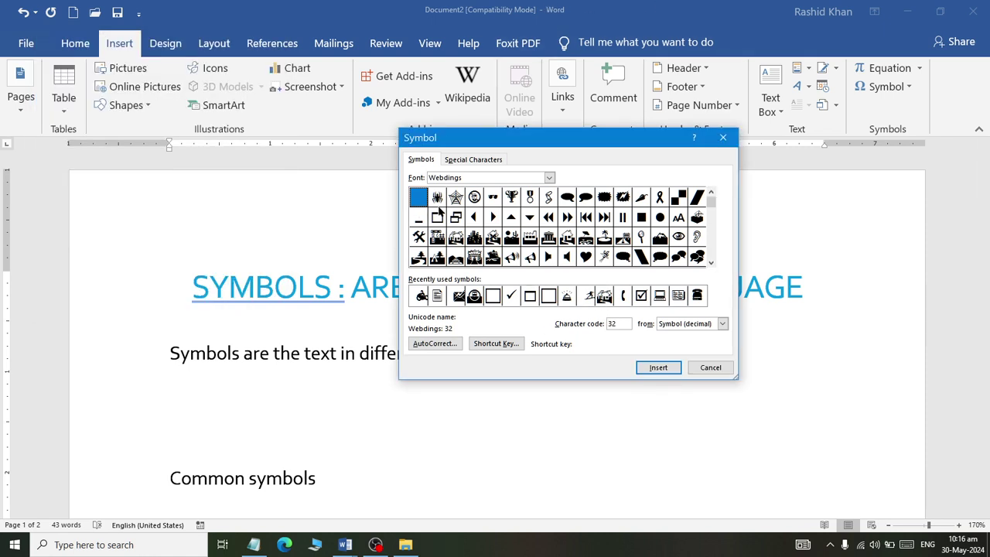
Keep Webdings as the Symbol dialog font and bring up Windows search.
left_click(549, 178)
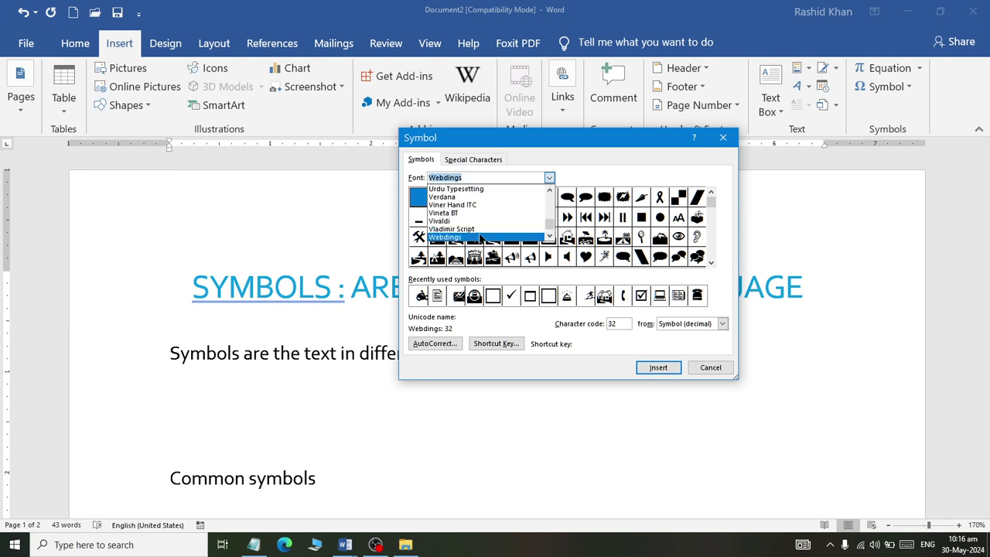
key("Escape")
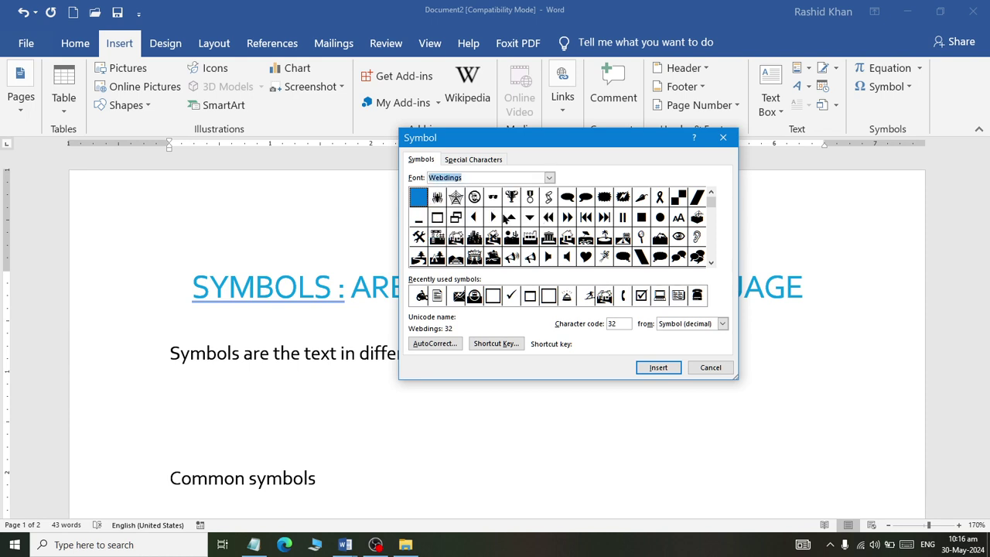
key("super")
Launch Magnifier from search with 'magn' and zoom the screen to 160%.
type("magn")
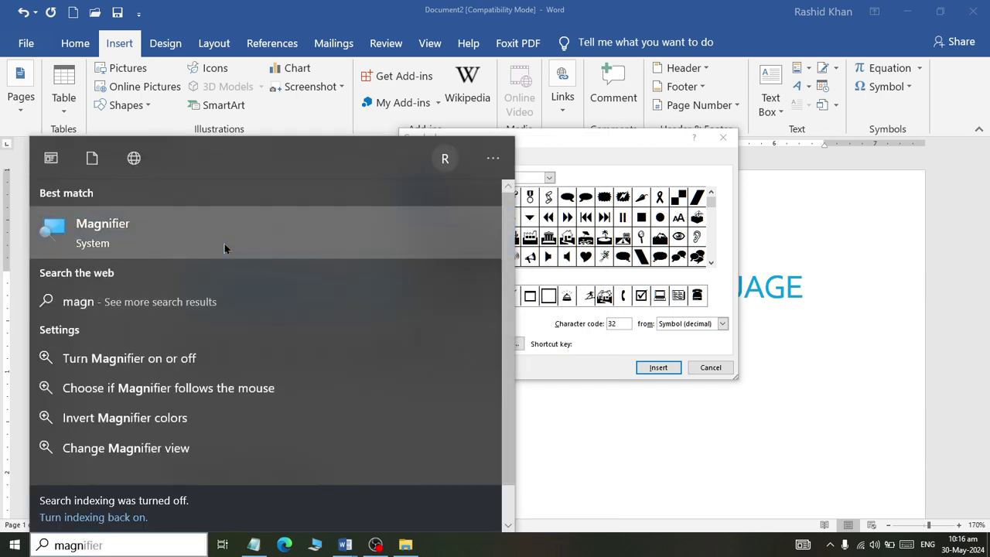
left_click(223, 242)
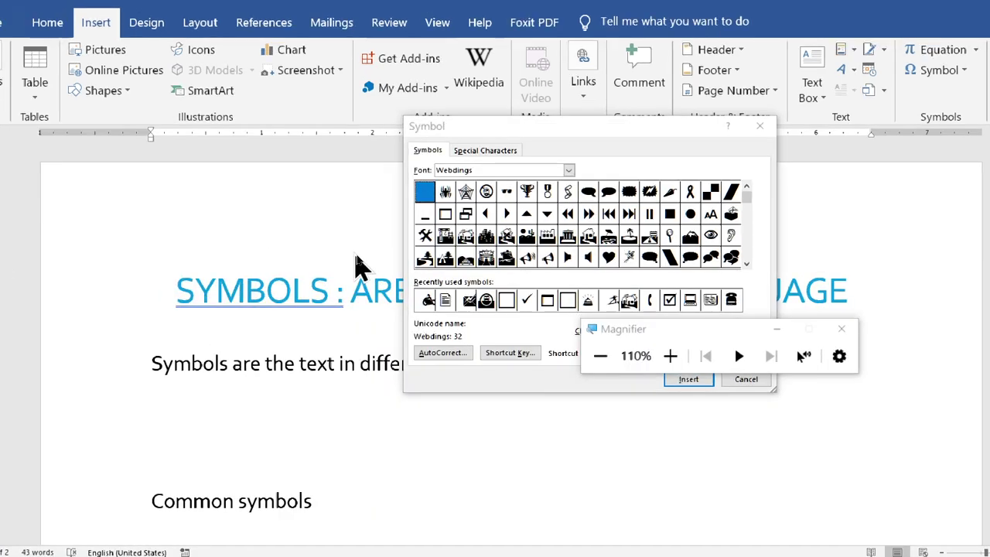
left_click(669, 356)
left_click(670, 356)
left_click(670, 356)
left_click(670, 355)
left_click(670, 356)
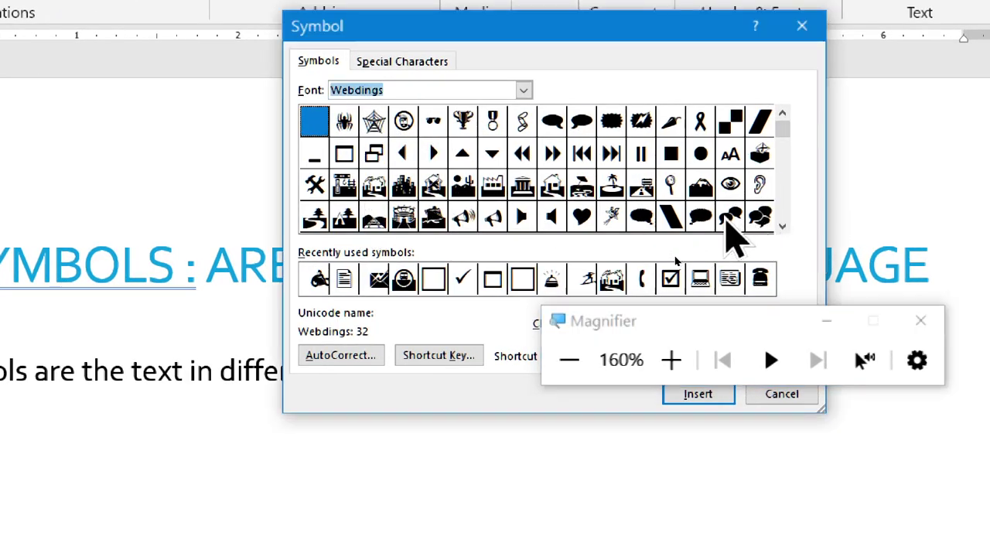
Browse Webdings symbols such as the eye, ear, building, spider web and stadium.
left_click(730, 184)
left_click(759, 185)
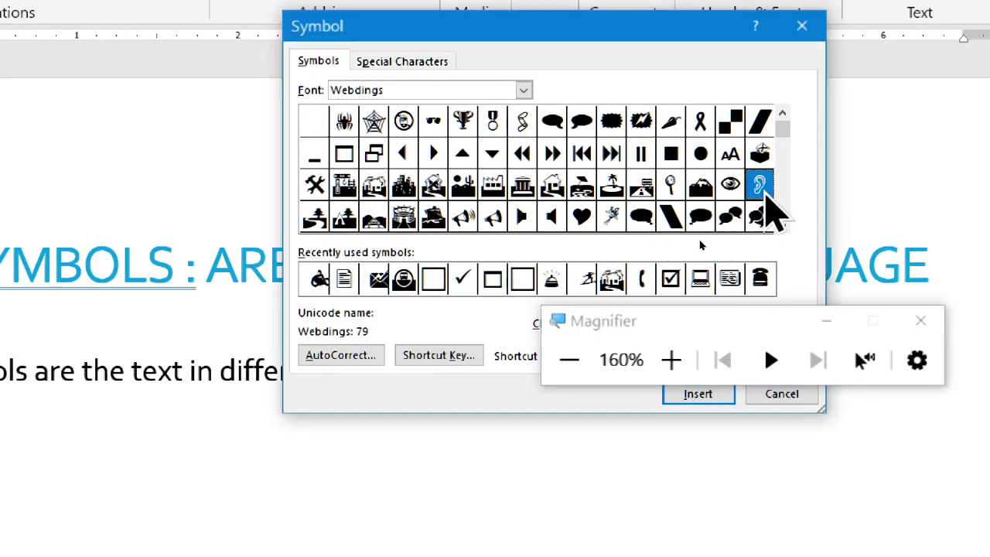
left_click(730, 184)
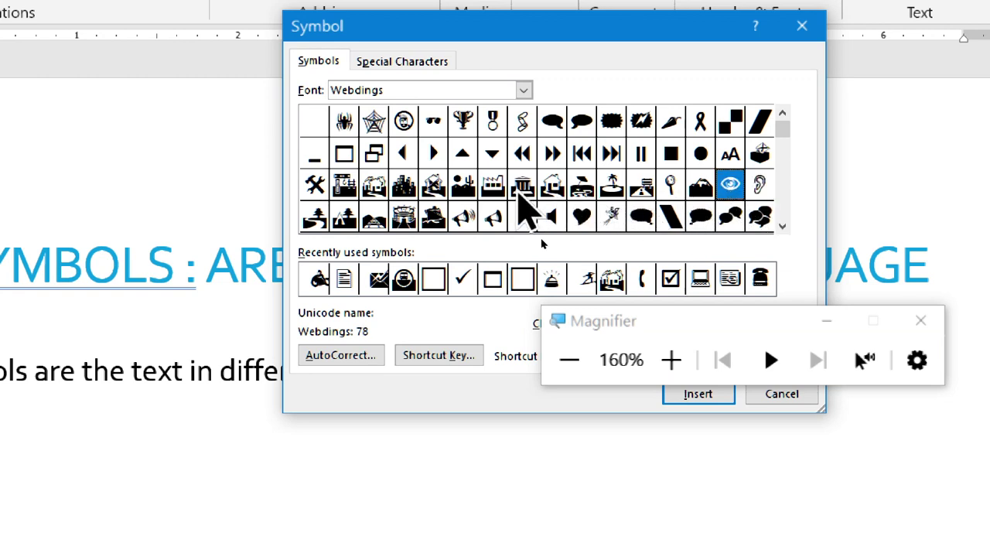
left_click(343, 189)
left_click(374, 124)
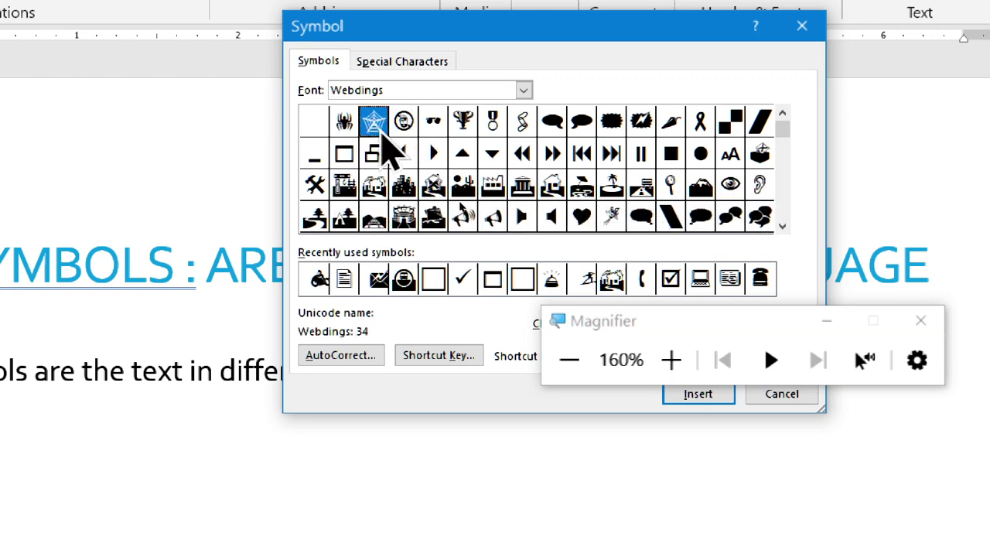
left_click(403, 216)
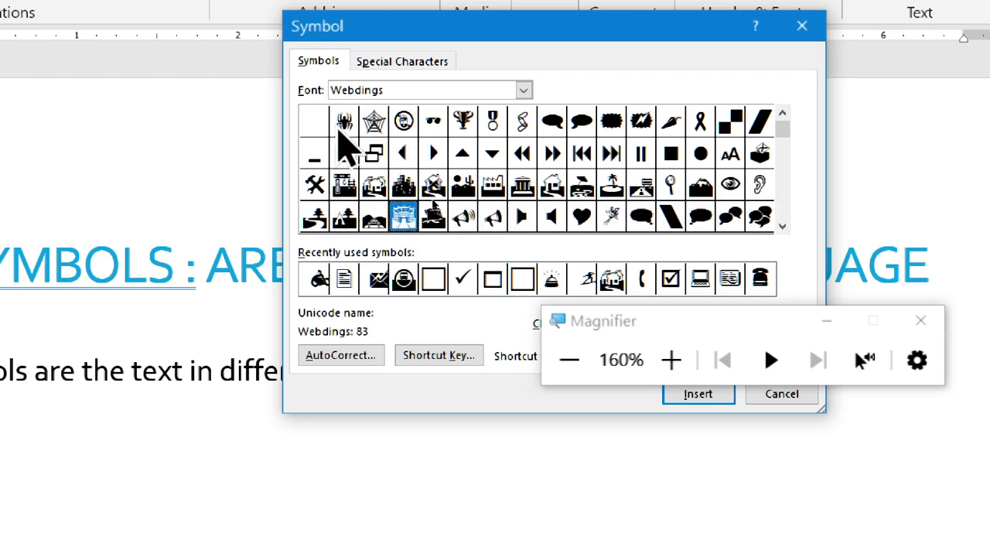
left_click(782, 225)
left_click(782, 225)
left_click(782, 225)
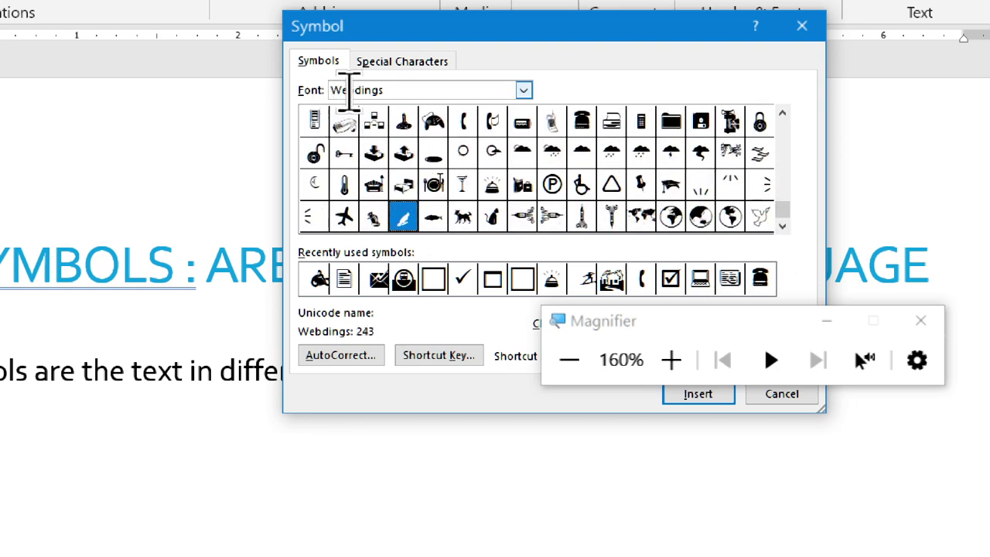
Switch the Symbol dialog's font from Webdings to Wingdings.
left_click(524, 89)
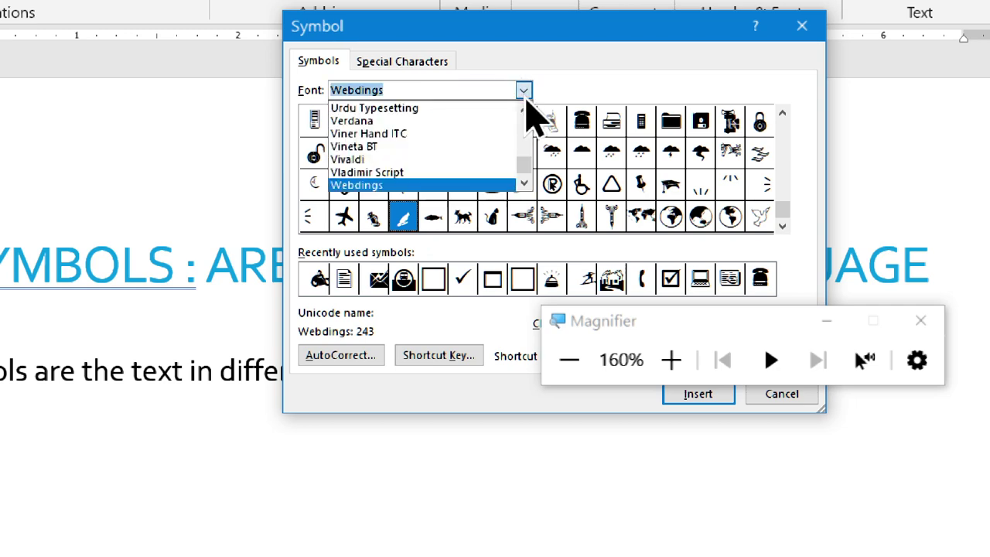
scroll(517, 180, "down", 1)
scroll(516, 179, "down", 1)
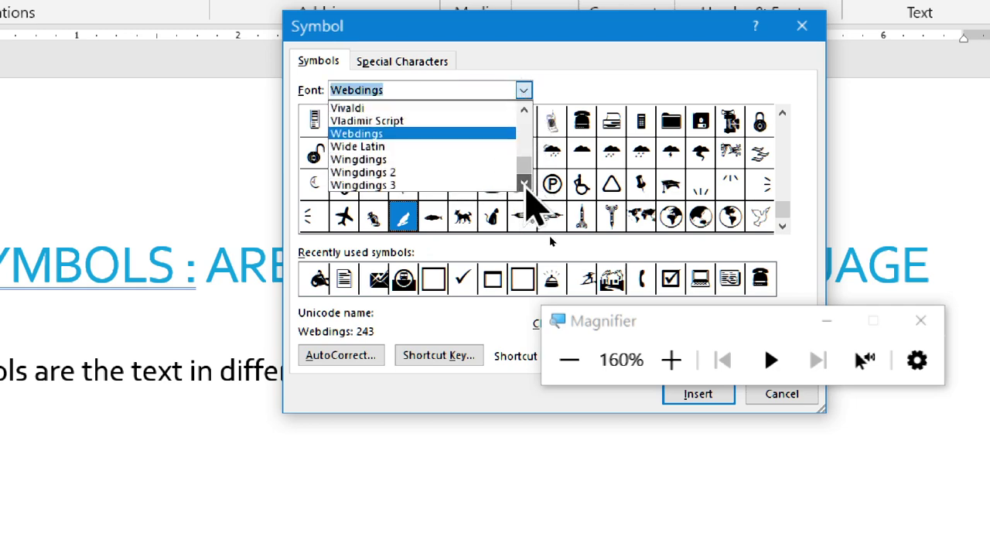
scroll(495, 174, "down", 1)
left_click(482, 161)
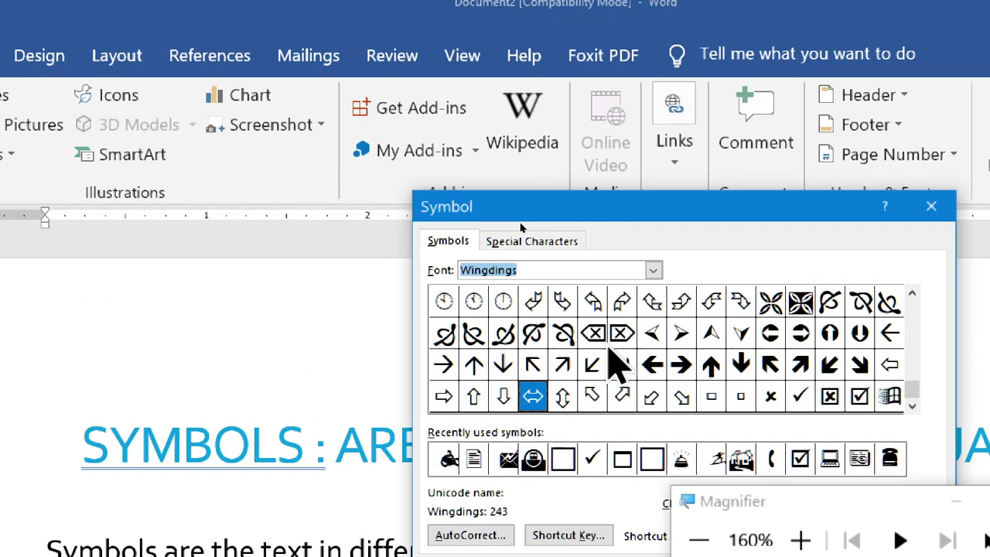
left_click(891, 395)
left_click(859, 397)
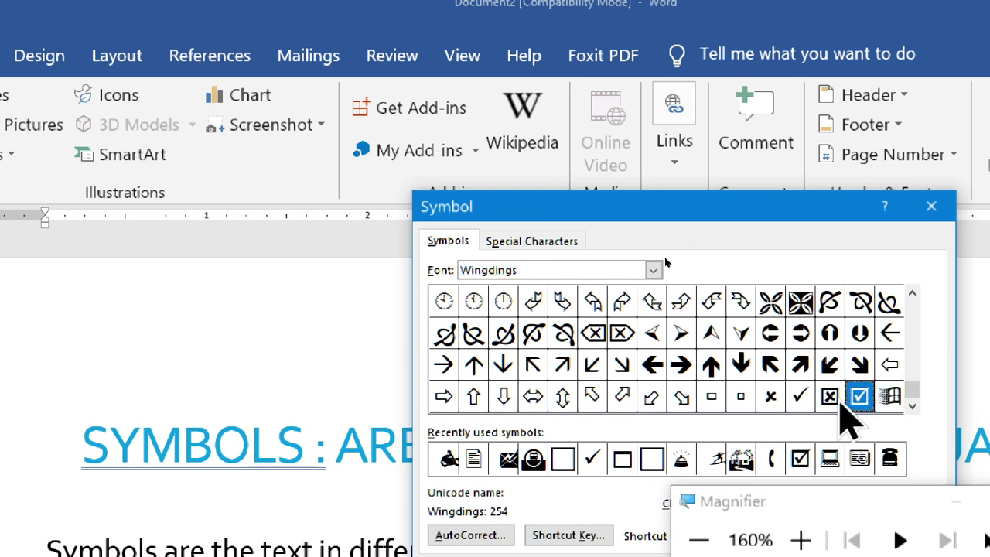
left_click(832, 397)
left_click(800, 396)
left_click(771, 396)
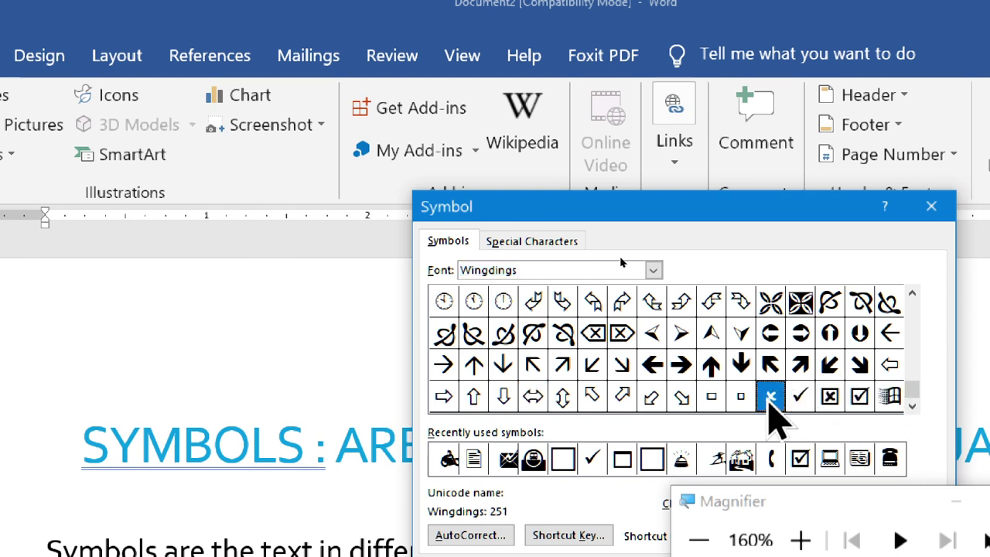
left_click(914, 295)
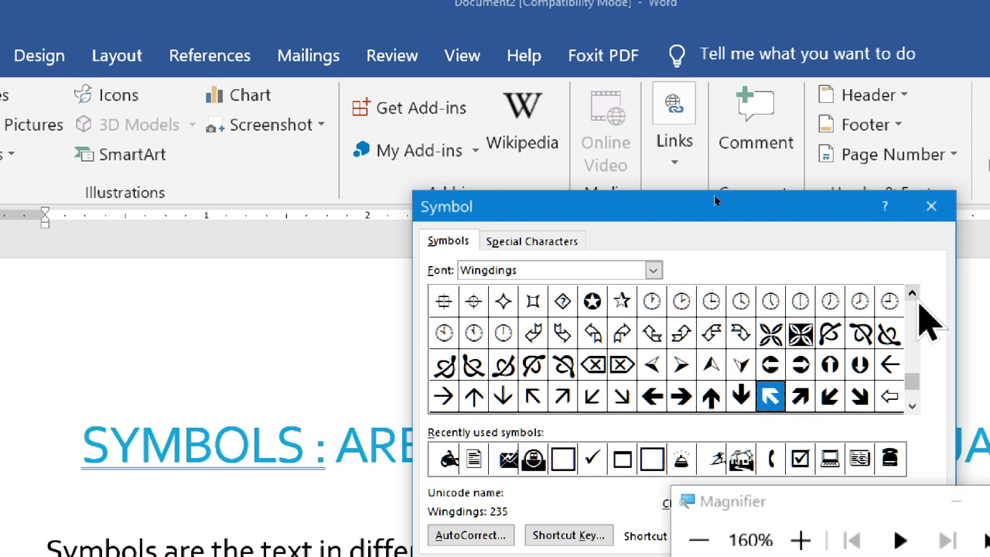
left_click(913, 296)
left_click(913, 295)
triple_click(911, 294)
triple_click(911, 294)
left_click(912, 293)
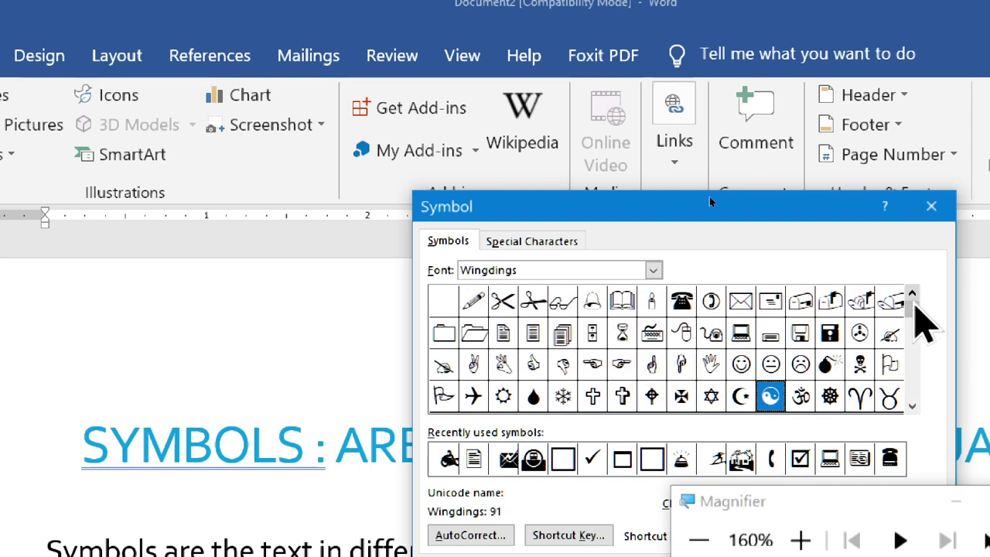
mouse_move(700, 348)
left_mouse_down()
mouse_move(491, 353)
mouse_move(474, 332)
left_mouse_up()
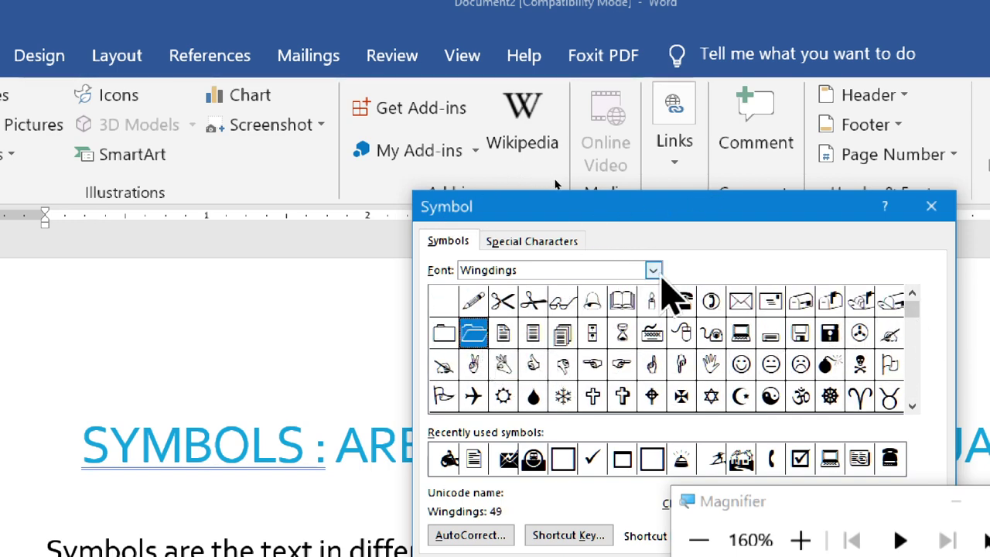
left_click(653, 270)
left_click(634, 351)
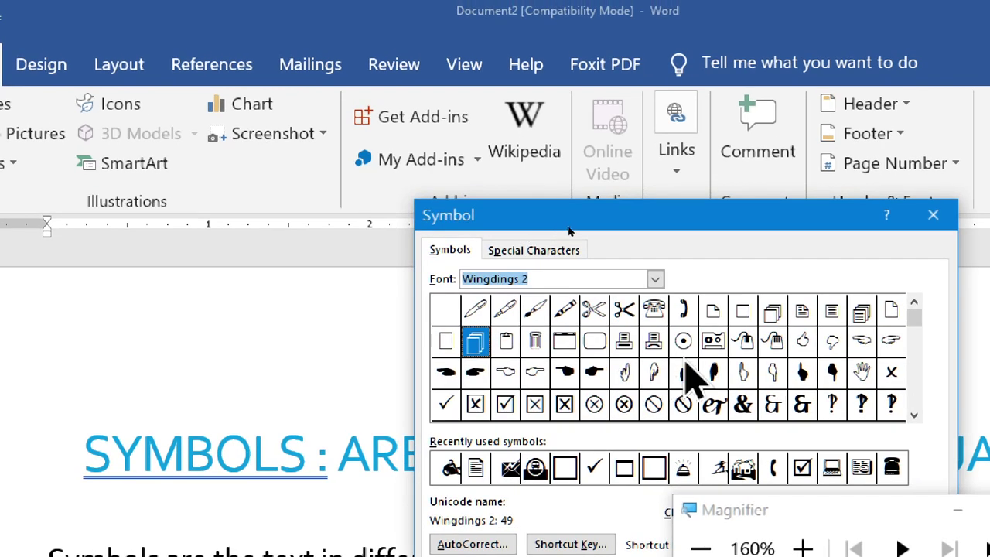
triple_click(913, 416)
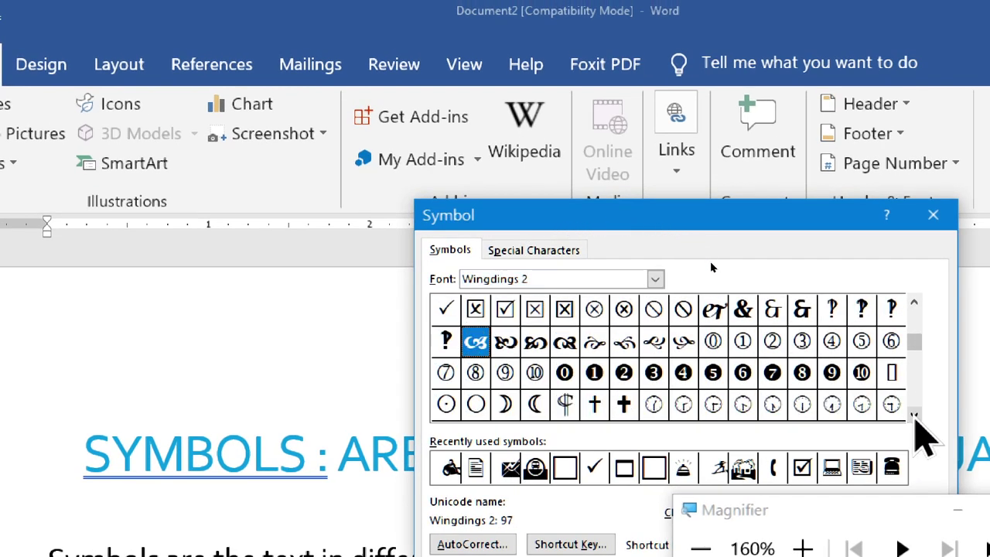
triple_click(913, 416)
left_click(655, 279)
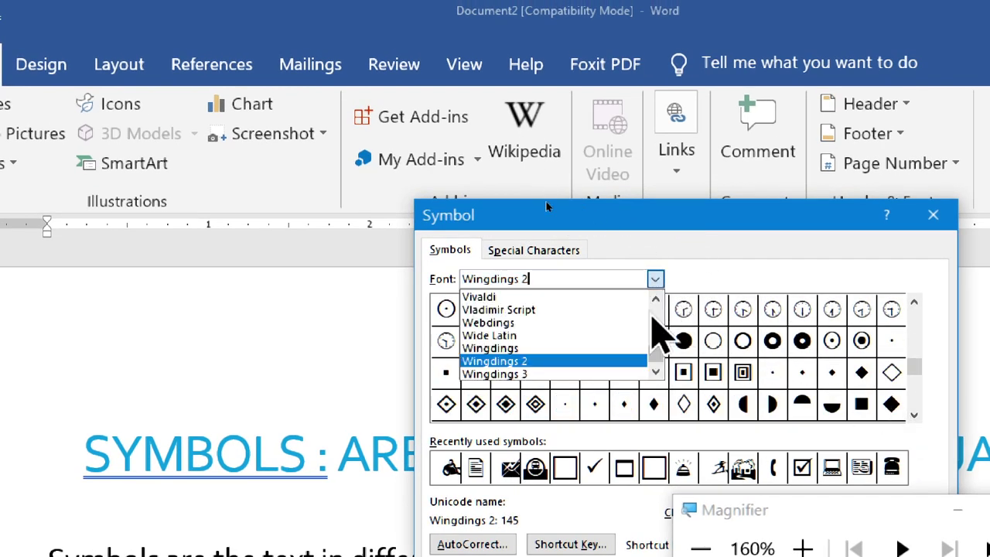
left_click(643, 375)
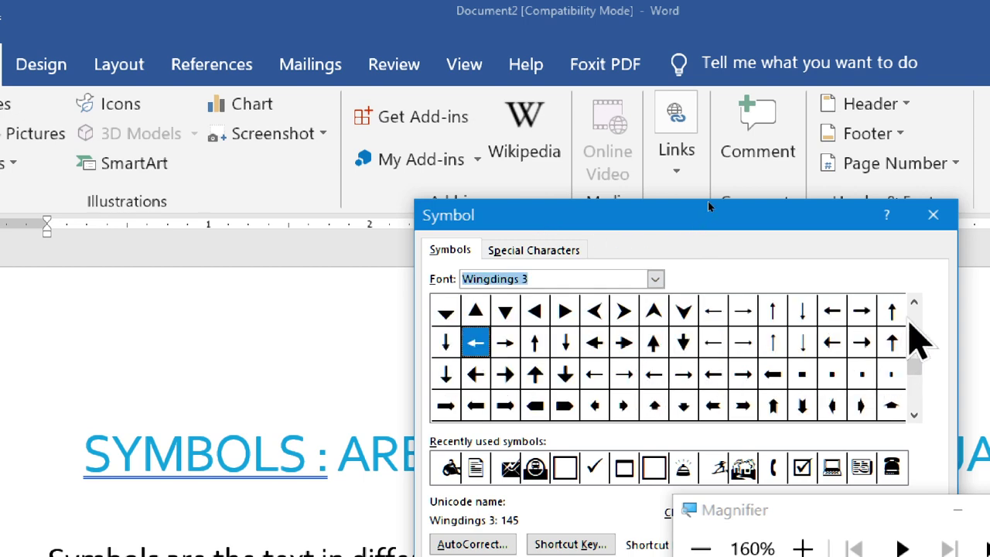
mouse_move(914, 332)
left_mouse_down()
mouse_move(914, 317)
mouse_move(913, 409)
left_mouse_up()
left_click(891, 375)
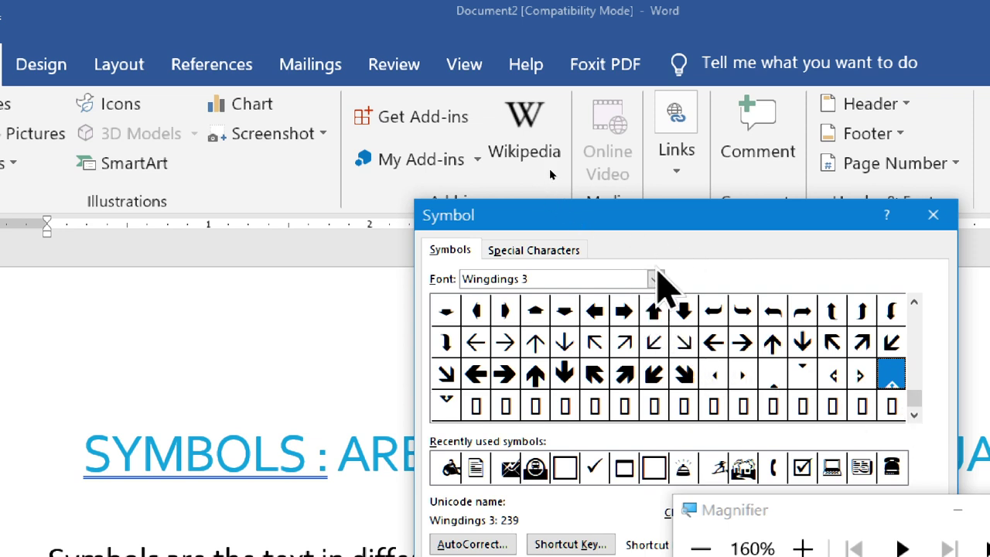
left_click(655, 279)
scroll(663, 363, "down", 2)
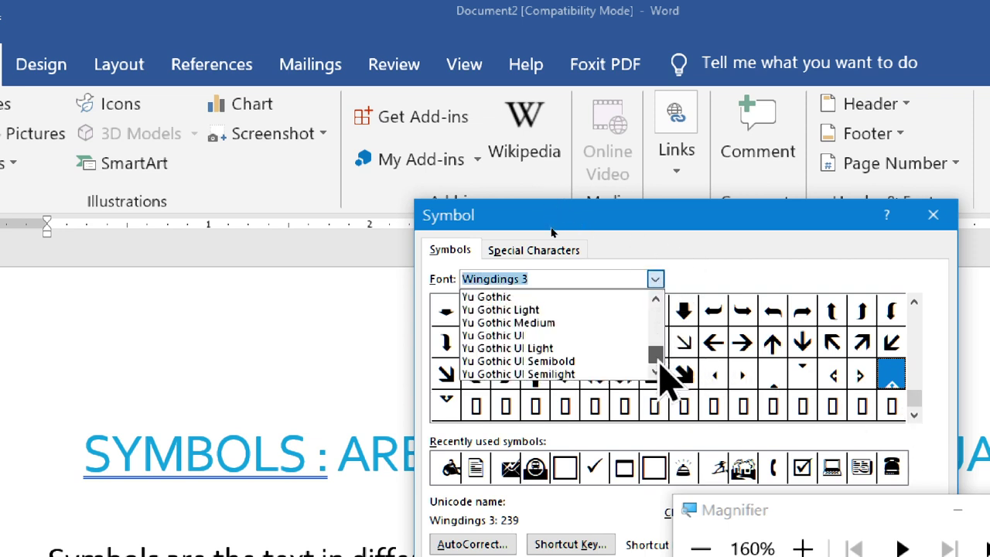
left_click(656, 300)
scroll(655, 309, "up", 3)
left_click(611, 323)
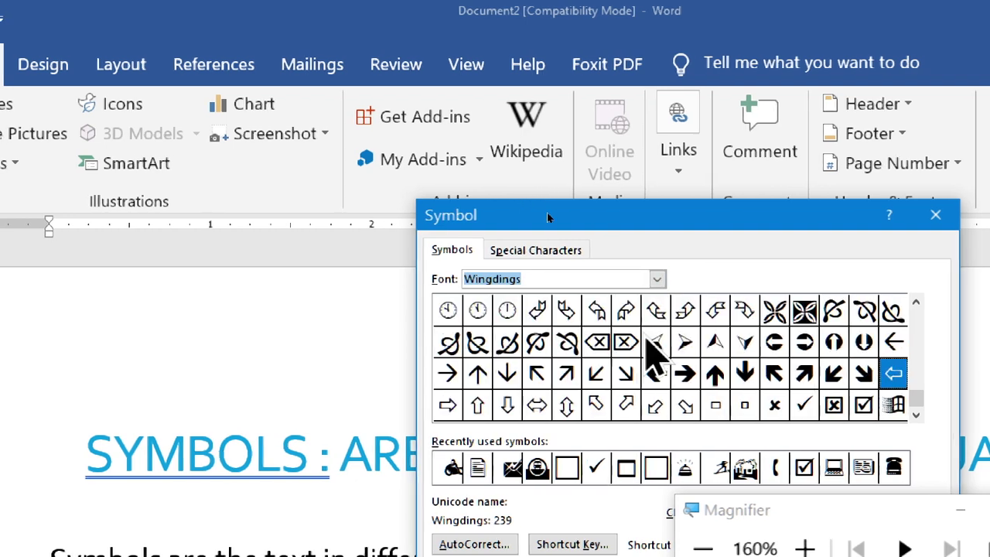
left_click(866, 404)
Insert a checked box, two empty boxes and a motorcycle from recently used symbols.
left_click_drag(696, 215, 540, 93)
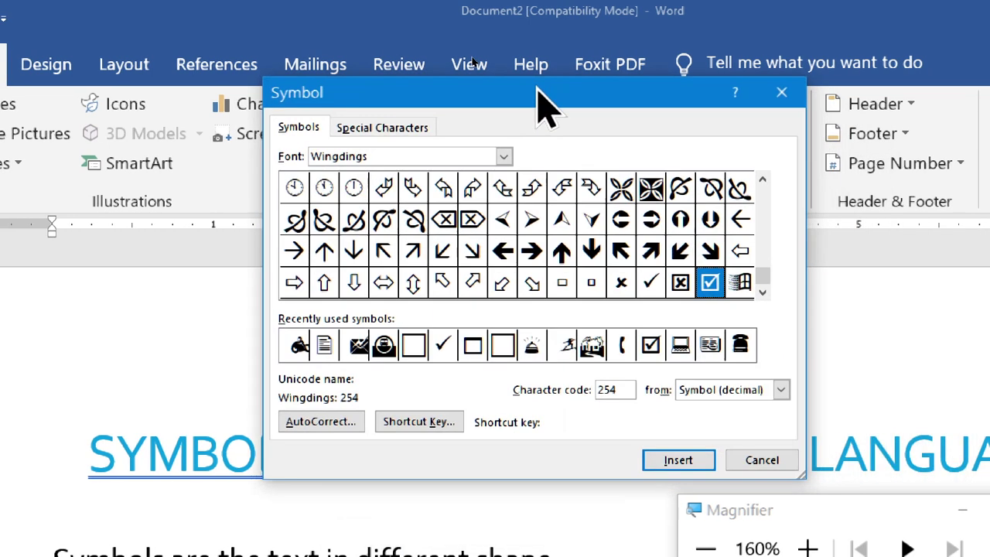
left_click(687, 464)
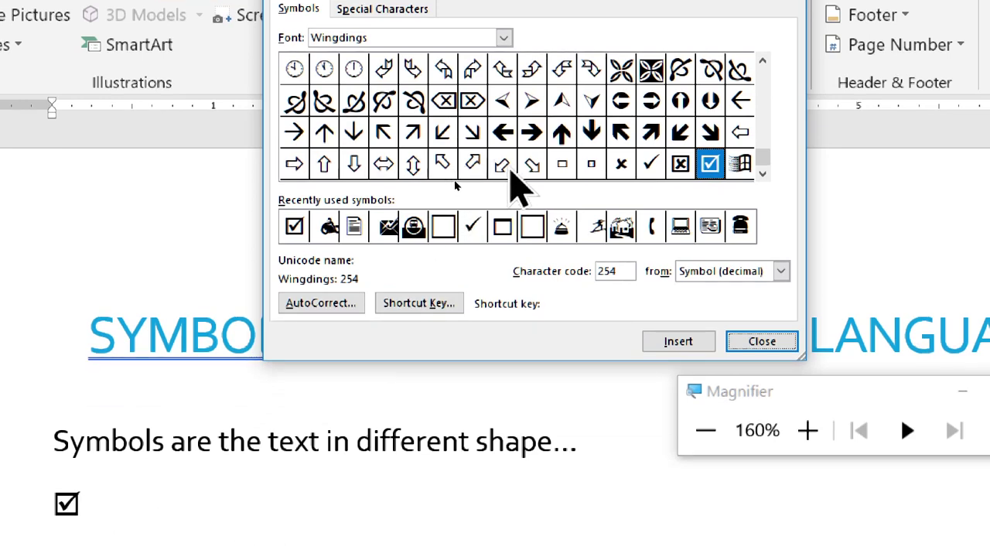
left_click(532, 226)
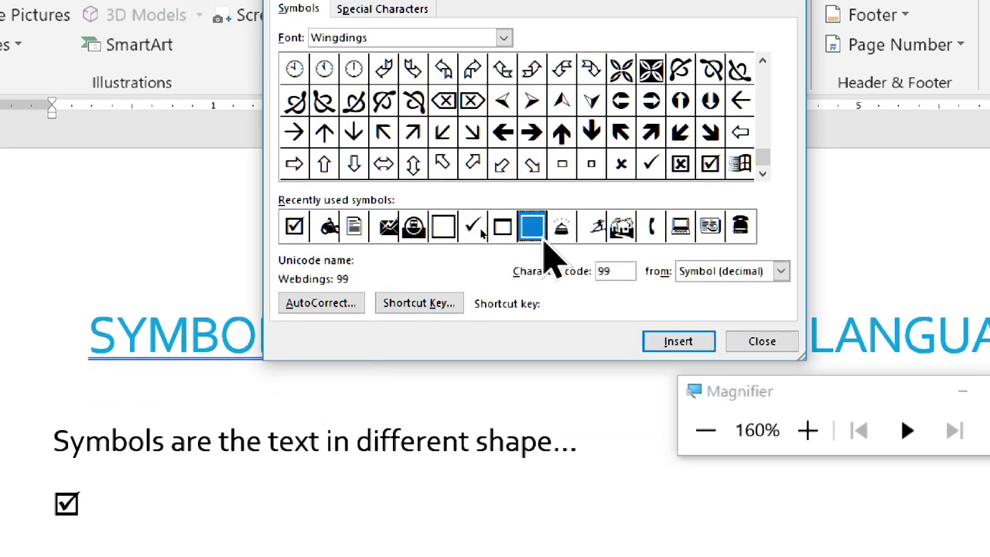
left_click(686, 350)
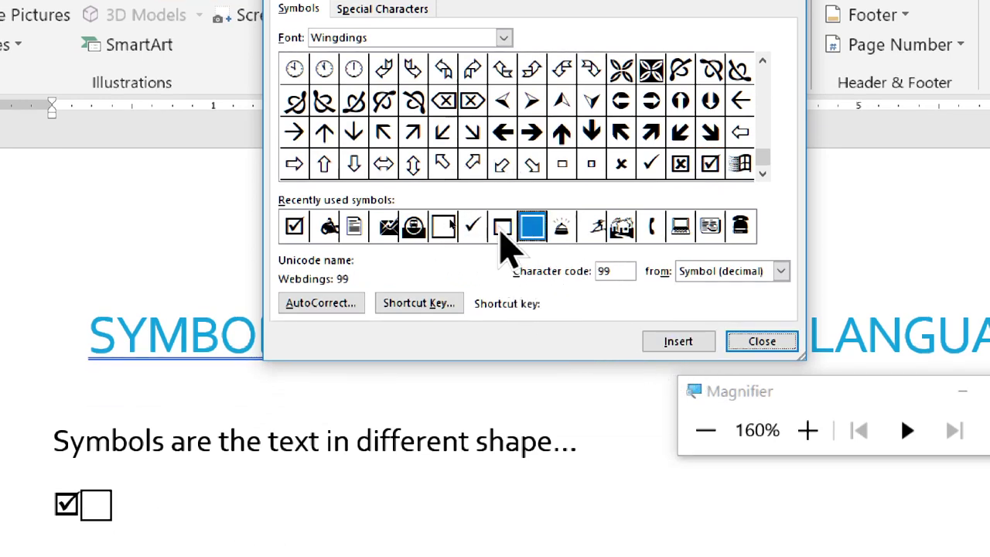
left_click(502, 226)
left_click(649, 340)
left_click(357, 225)
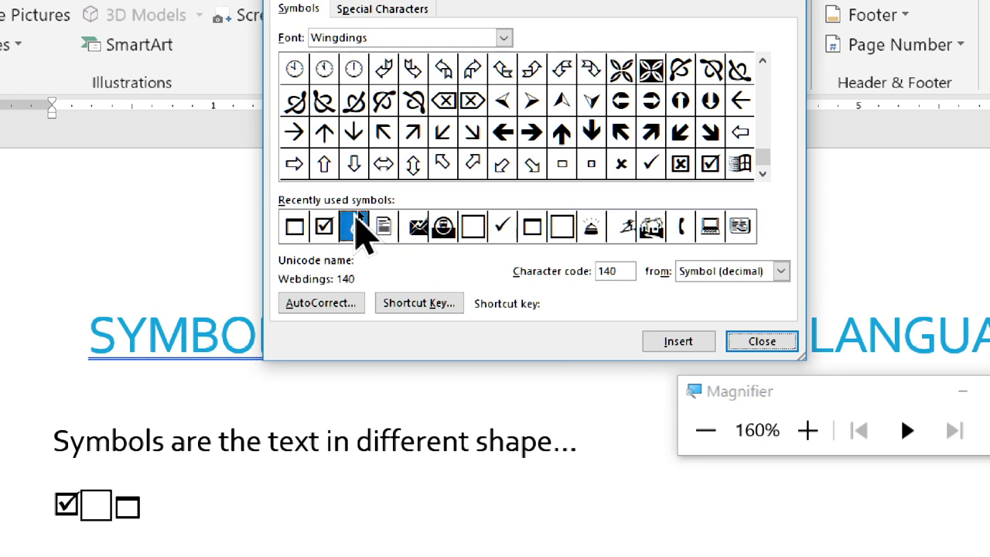
left_click(687, 350)
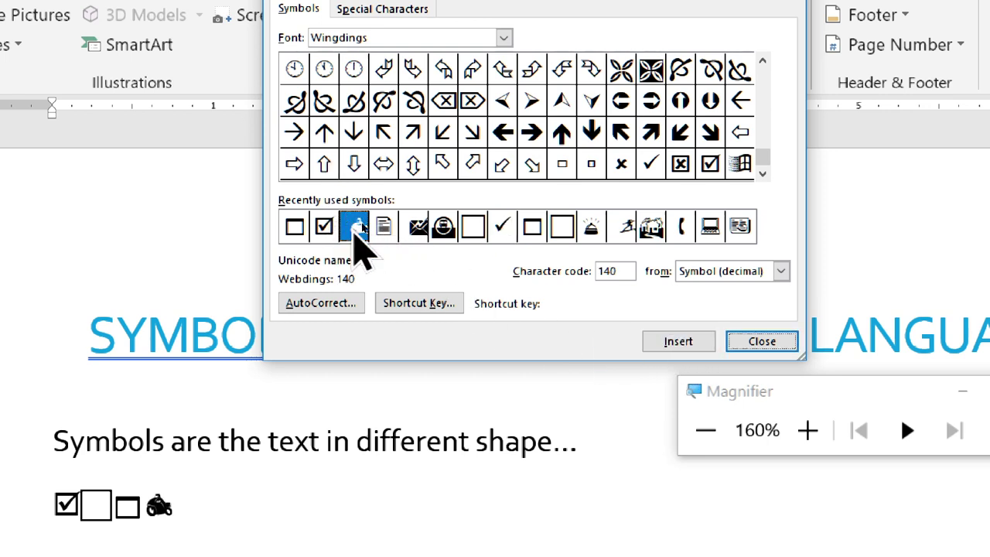
Insert the × mark and the boxed X (Wingdings code 253) at the row's end.
left_click(621, 164)
left_click(678, 341)
left_click(680, 132)
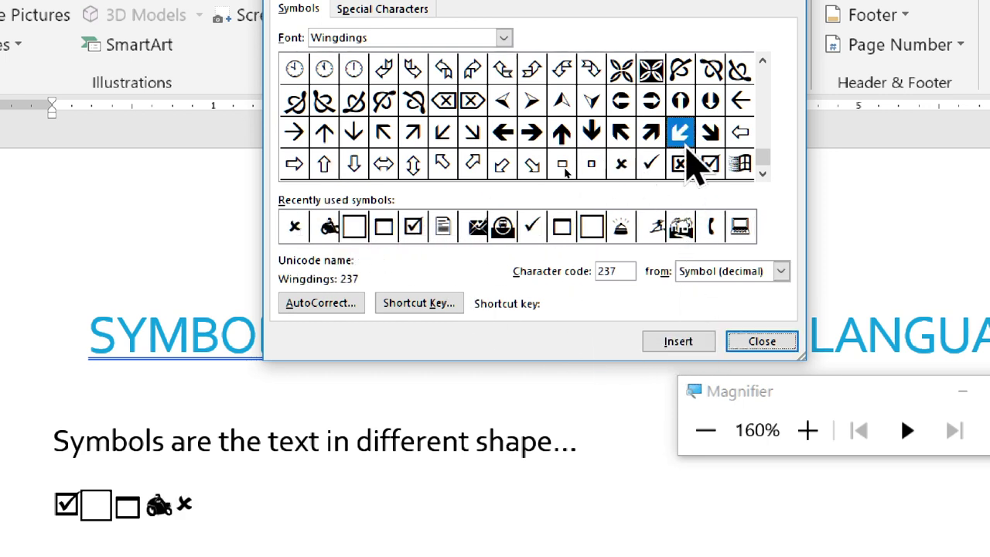
left_click(679, 163)
left_click(679, 341)
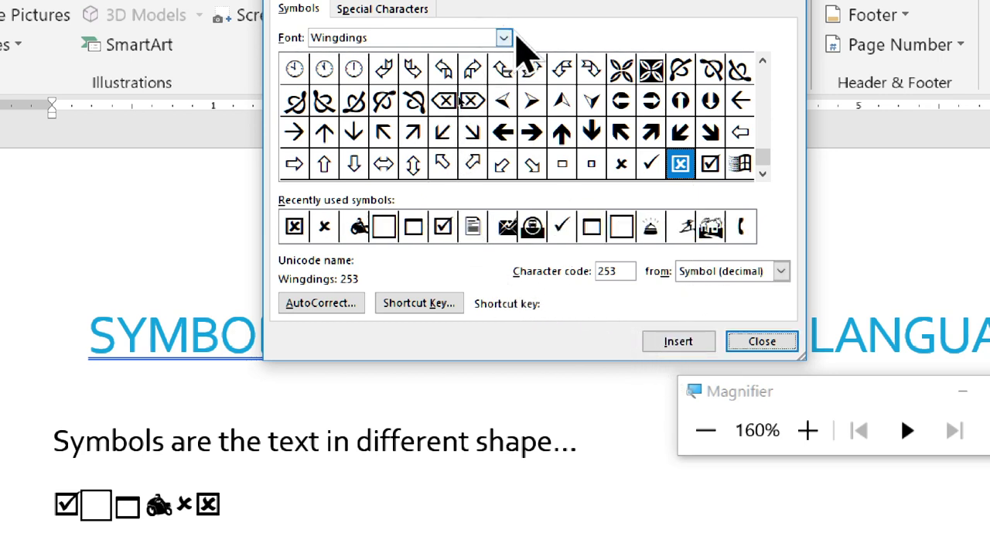
left_click(489, 37)
left_click(504, 38)
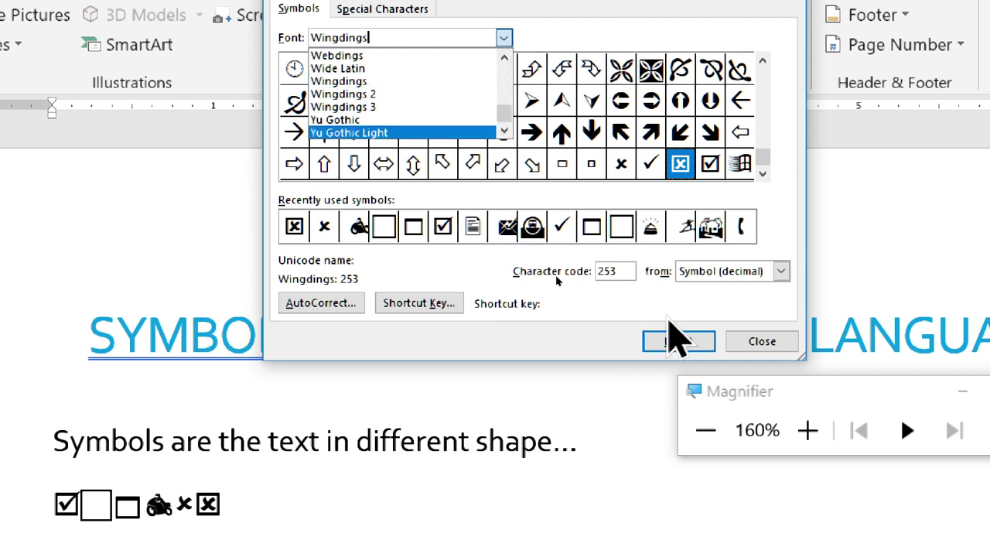
Assign Ctrl+8 to the Wingdings four-point star (code 169) and close both dialogs.
left_click(462, 258)
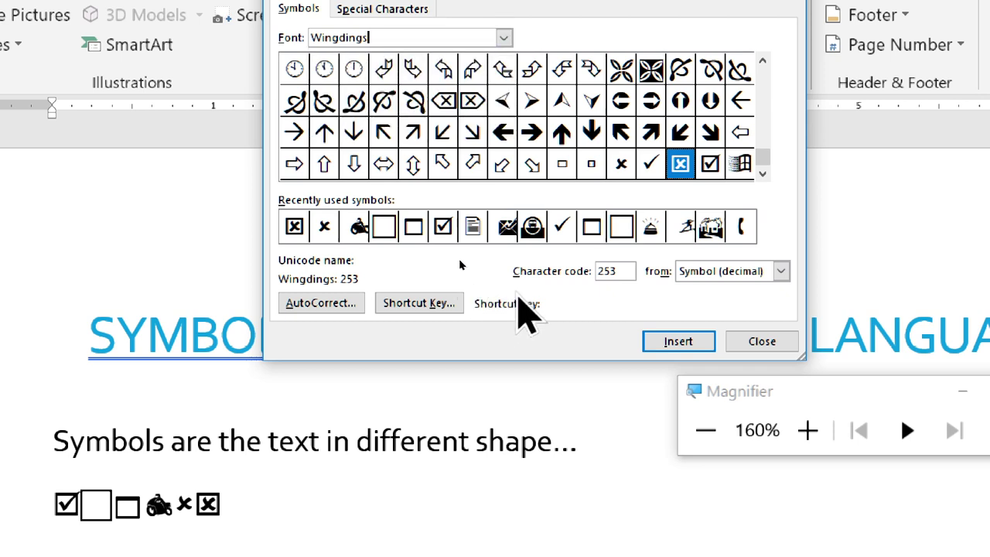
left_click(569, 232)
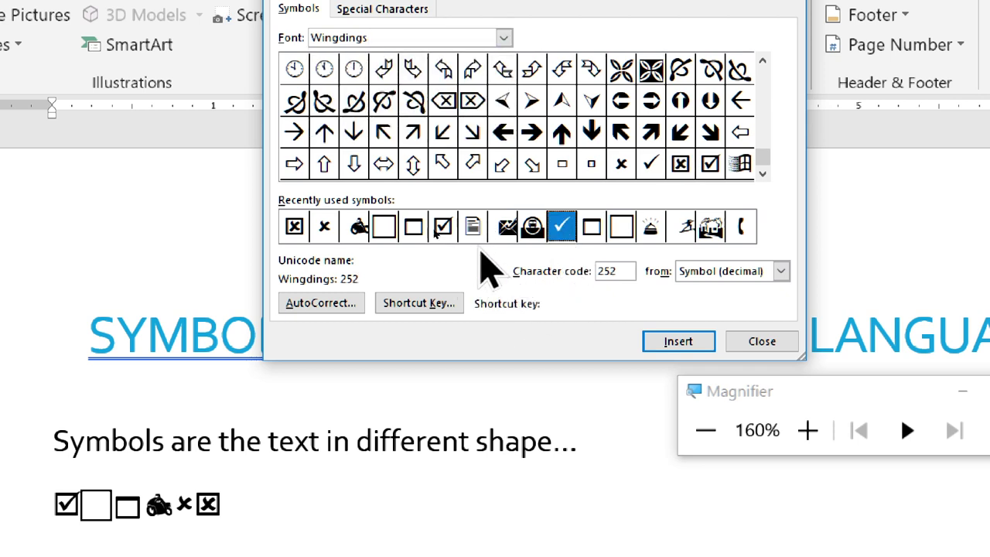
left_click(410, 133)
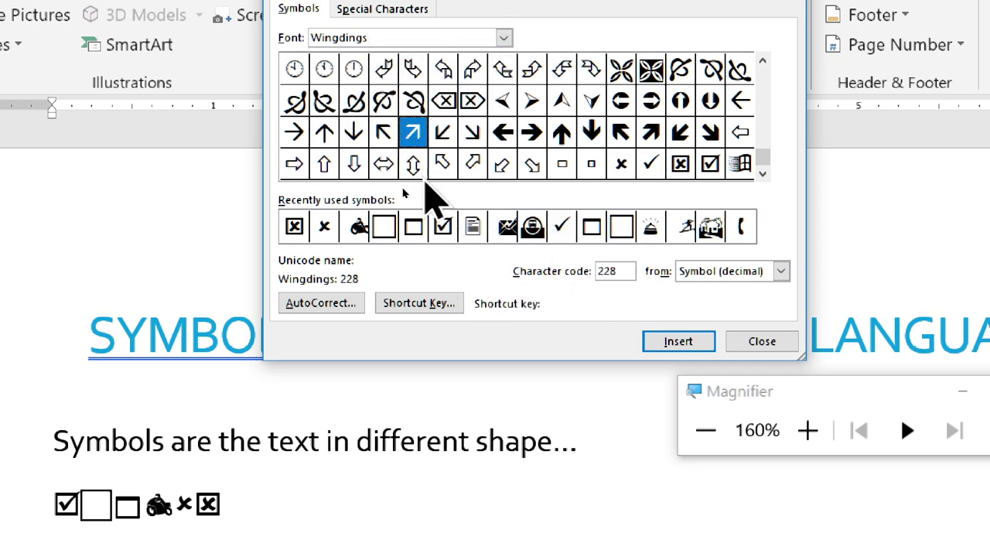
left_click(760, 84)
left_click(563, 138)
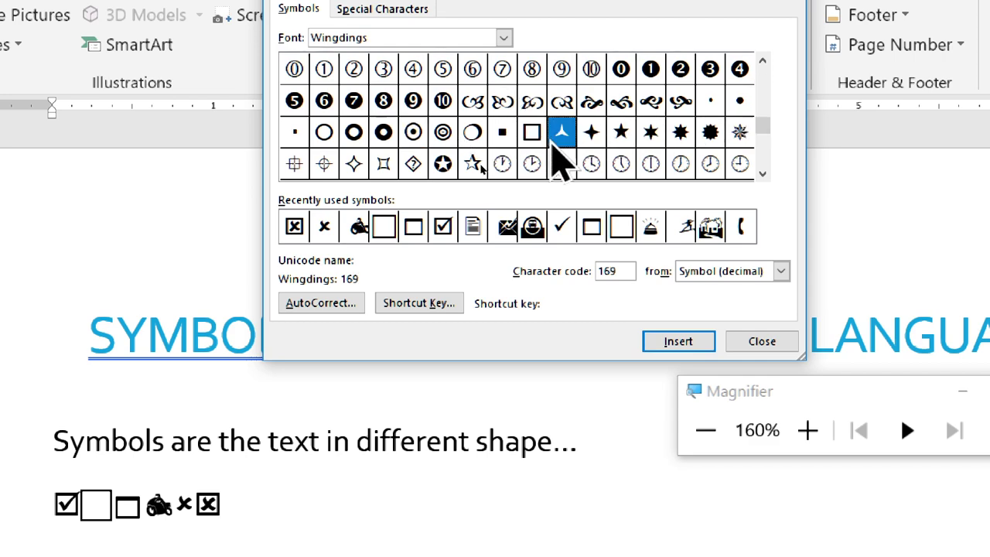
left_click(406, 309)
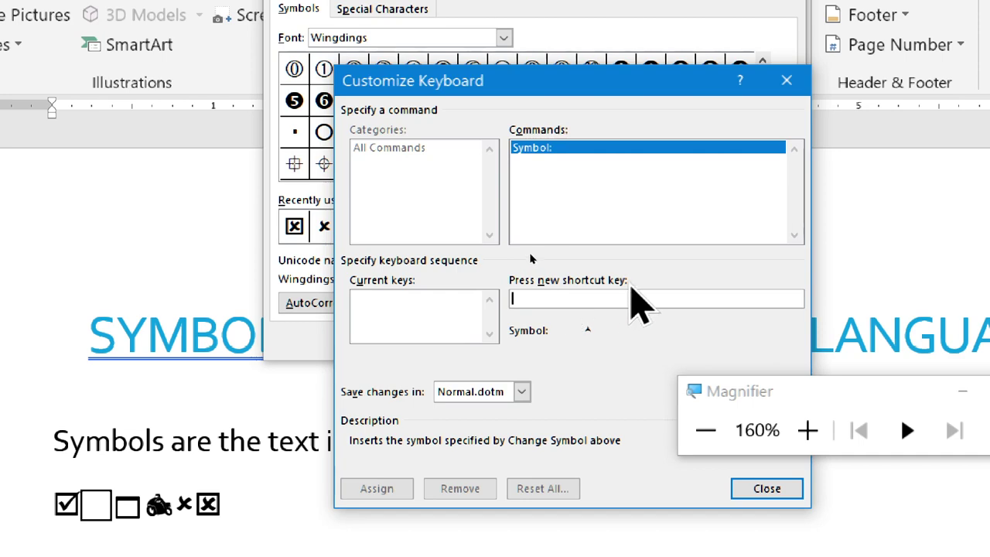
key("ctrl+8")
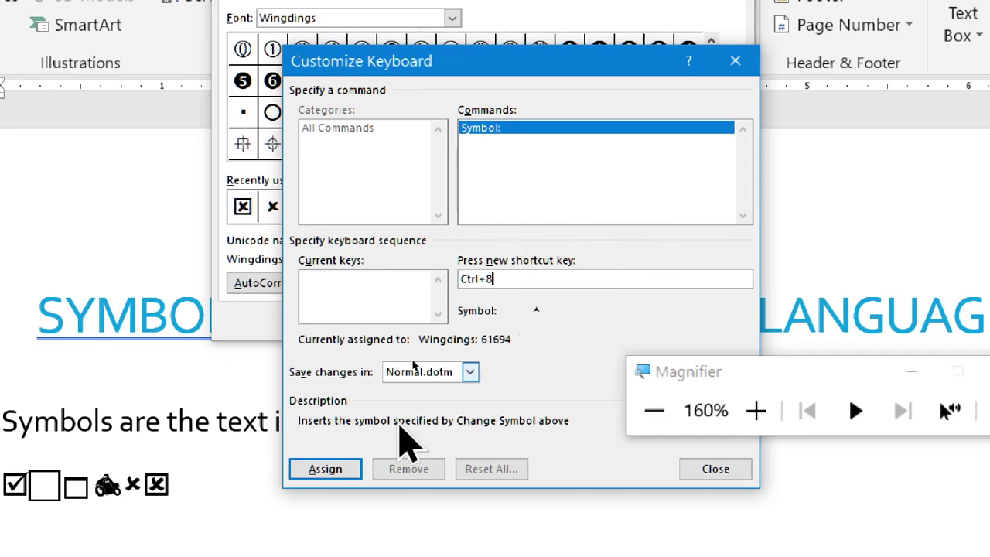
left_click(325, 471)
left_click(715, 469)
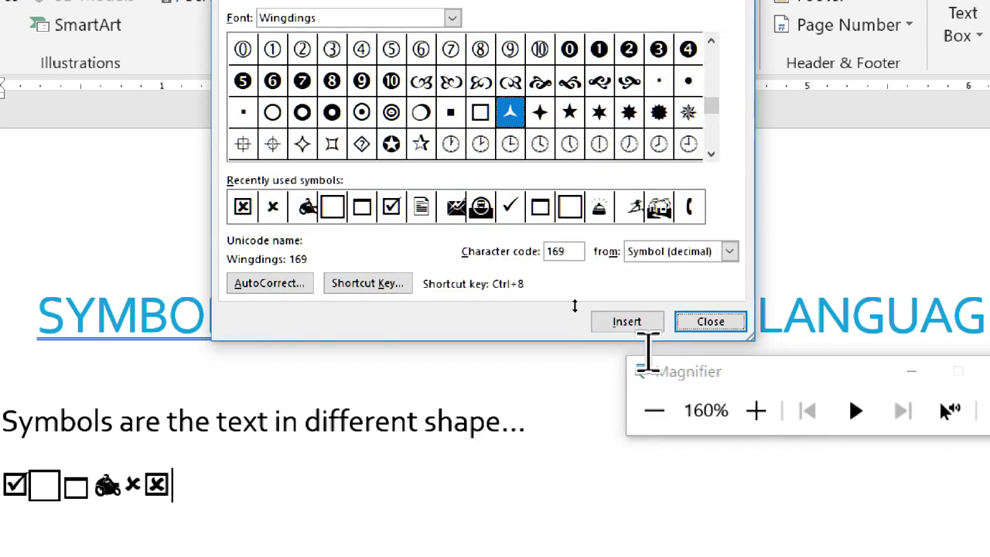
left_click(708, 317)
Type a row of Wingdings star symbols below the symbol row using Ctrl+8.
left_click(526, 244)
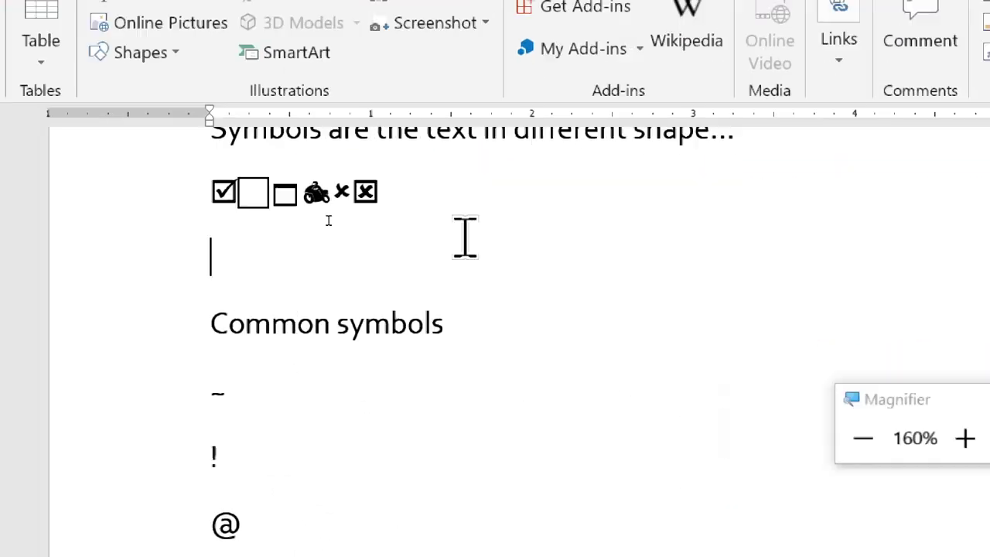
key("ctrl+8")
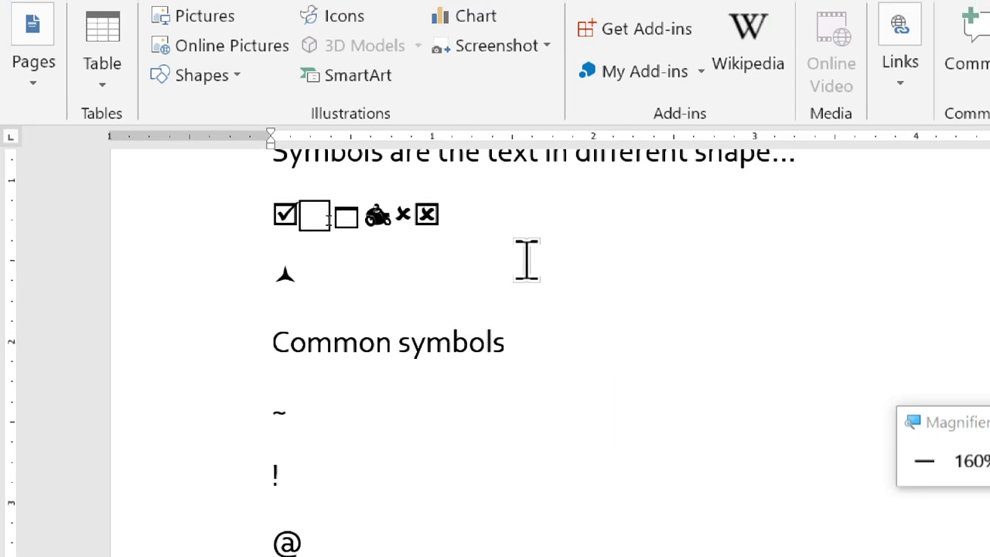
key("ctrl+8")
key("ctrl+8")
key("ctrl+8")
key("ctrl+8")
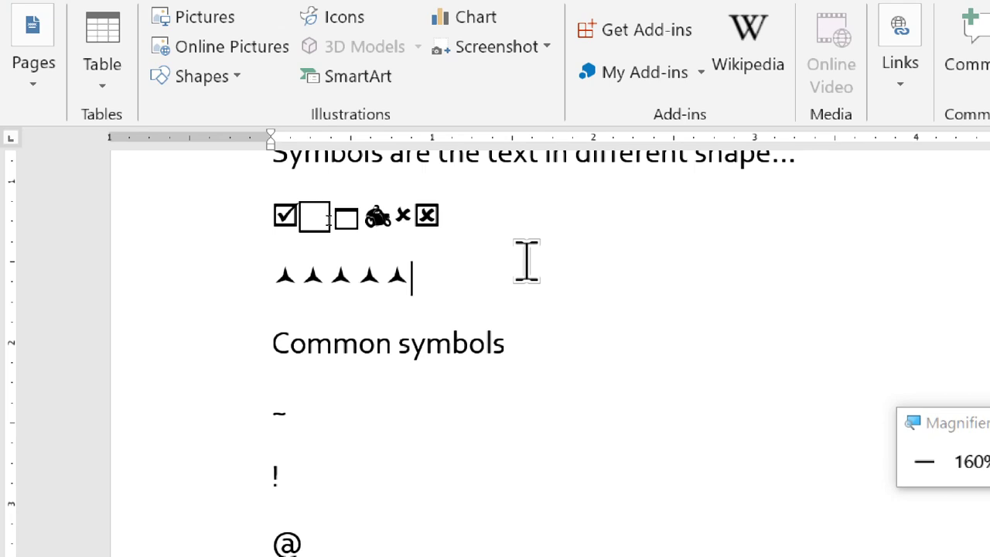
key("ctrl+8")
key("ctrl+8")
key("ctrl+8")
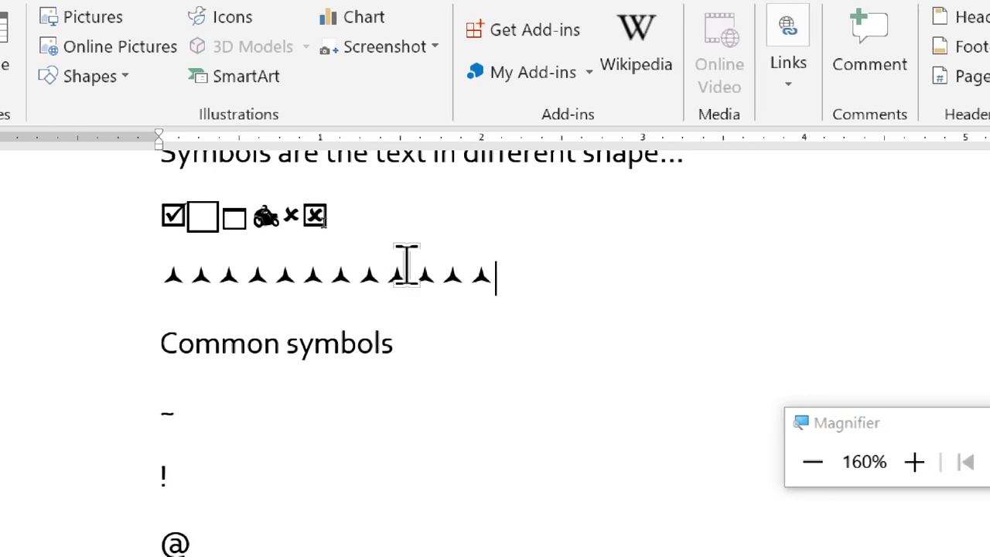
Select the checkbox symbols line and nearby lines from the left margin.
left_click(90, 281)
left_click(53, 278)
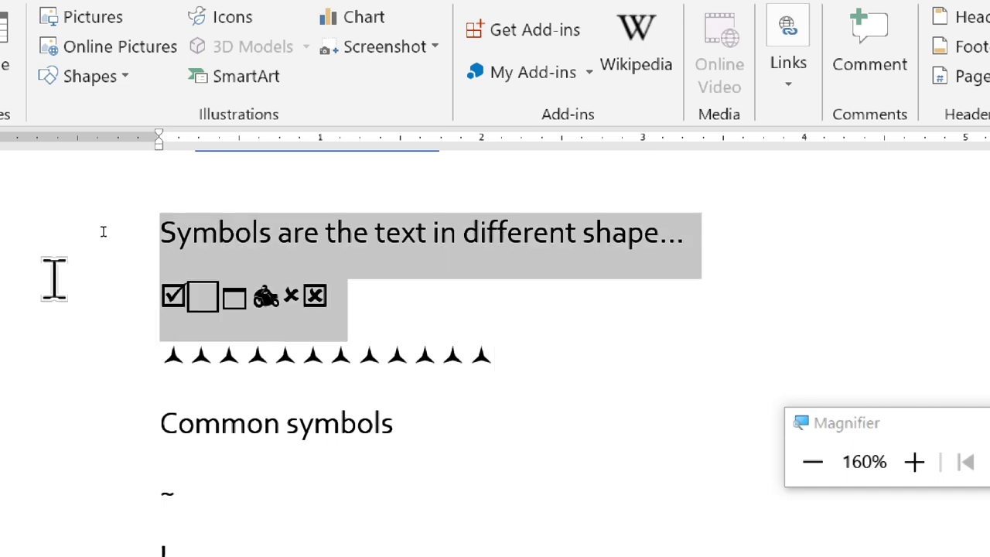
left_click(54, 296)
left_click_drag(221, 296, 311, 328)
left_click(301, 296)
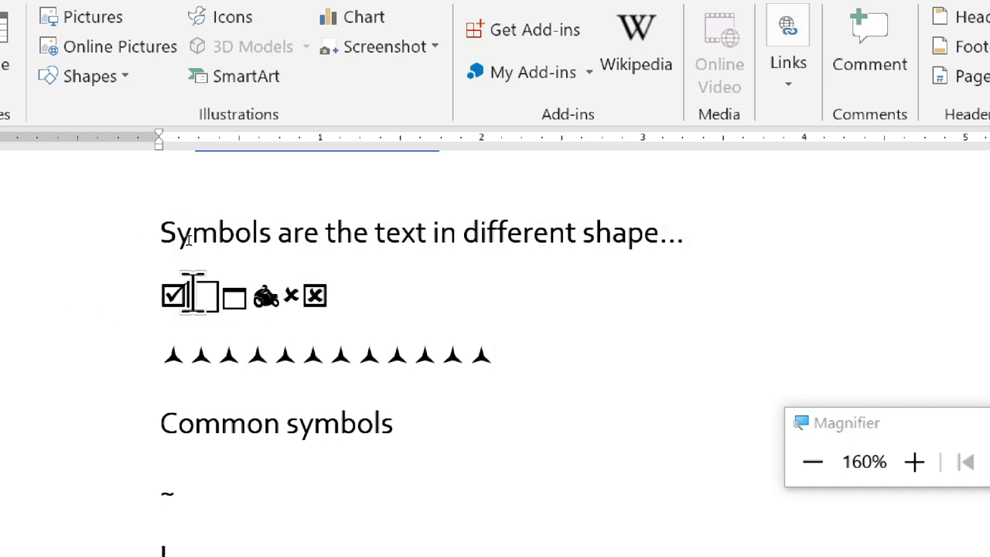
left_click_drag(186, 228, 707, 247)
Colour the selected checkbox symbol row Dark Blue, keeping it at 14 pt.
left_click(138, 303)
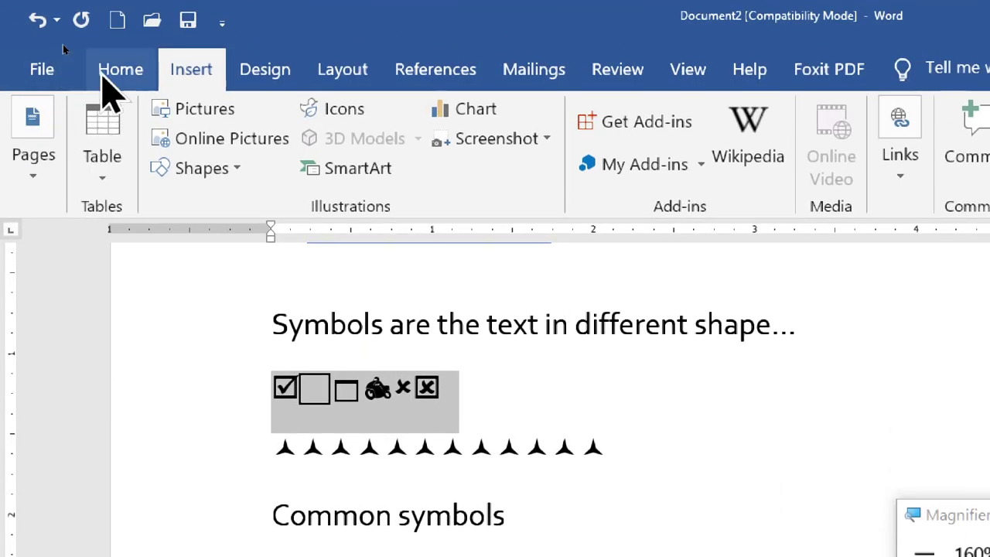
left_click(104, 76)
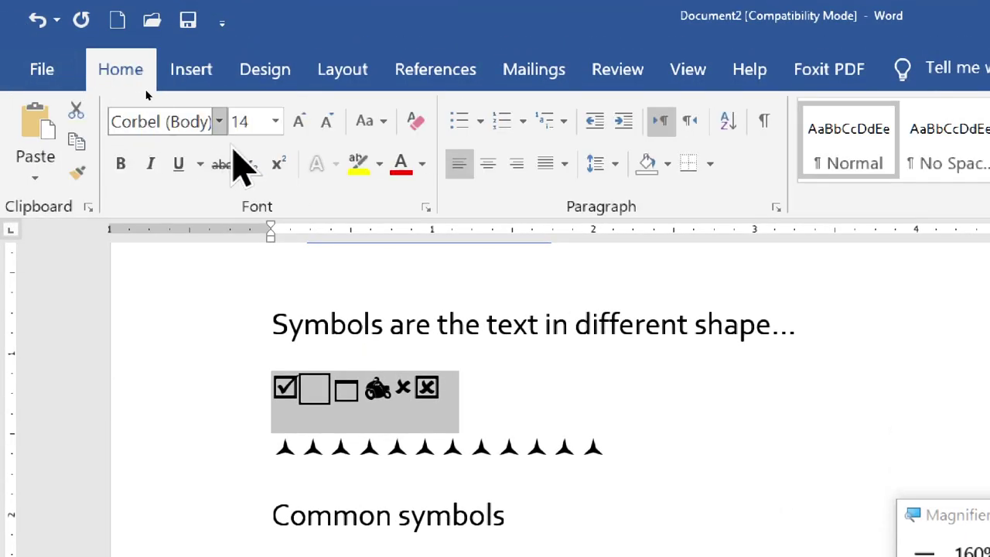
left_click(300, 124)
left_click(328, 126)
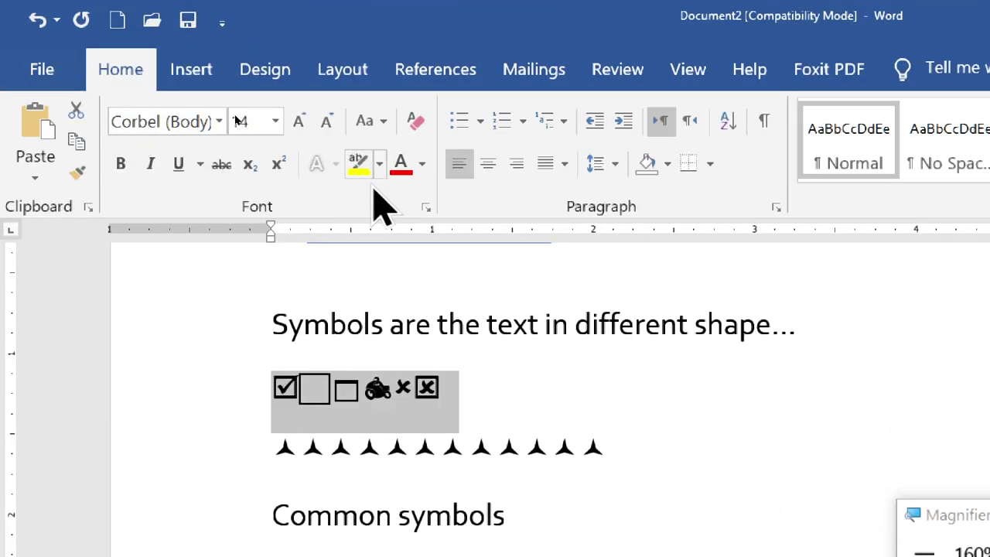
left_click(422, 163)
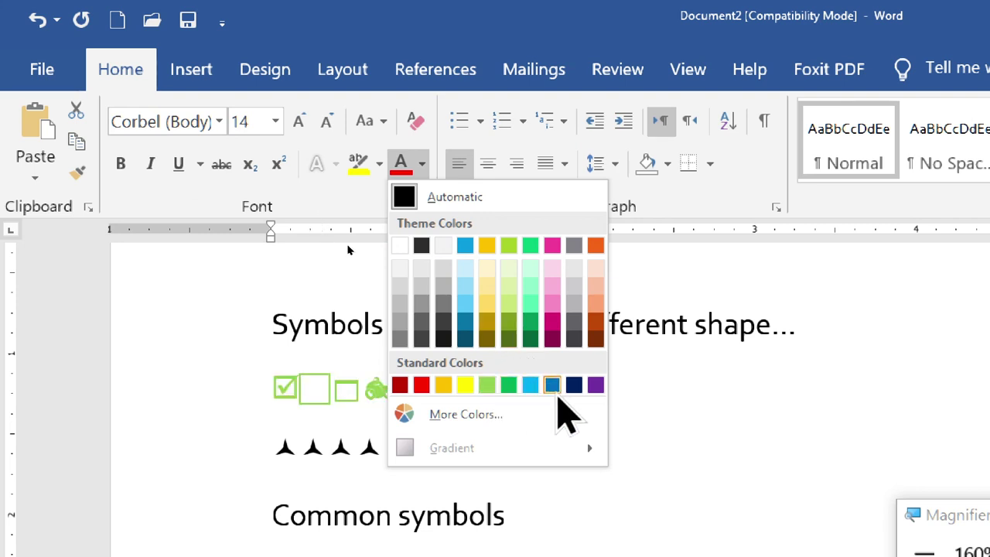
left_click(574, 385)
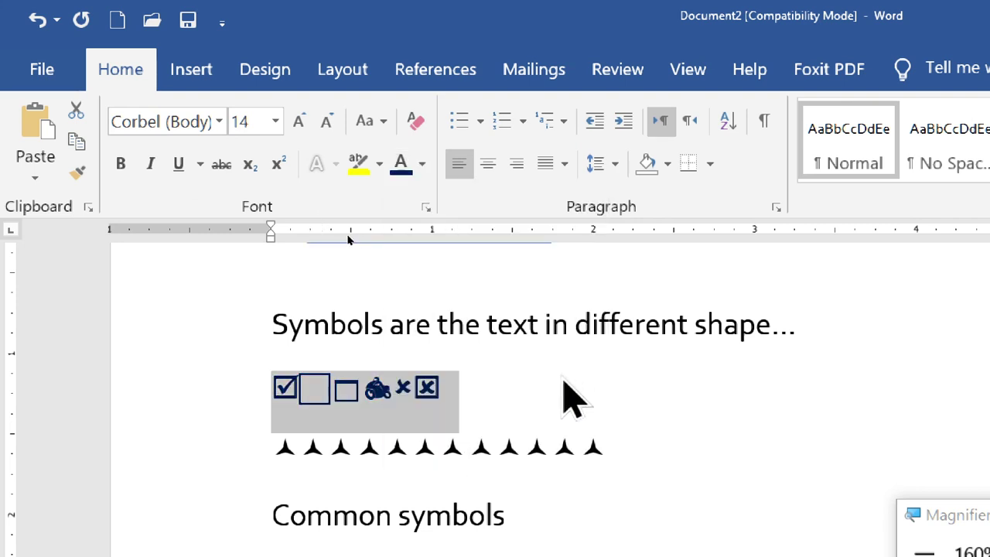
Try bold, italic and underline on the symbols, then remove the underline.
left_click(117, 162)
left_click(150, 164)
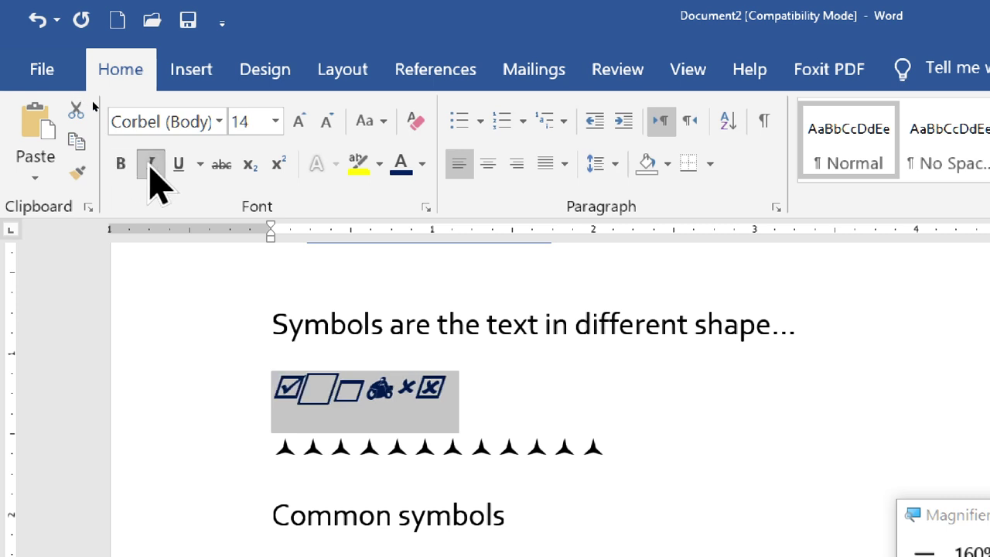
left_click(175, 166)
left_click(176, 165)
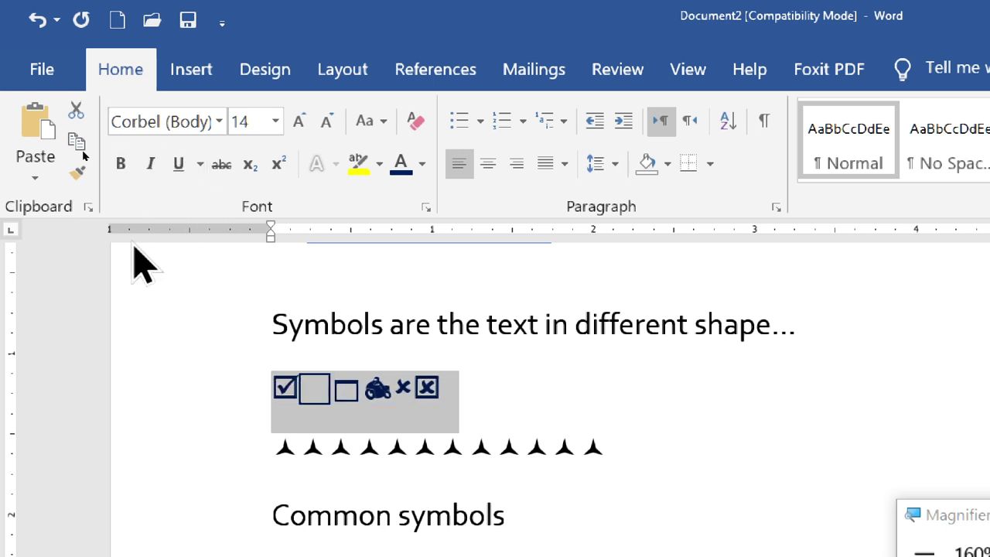
left_click(369, 393)
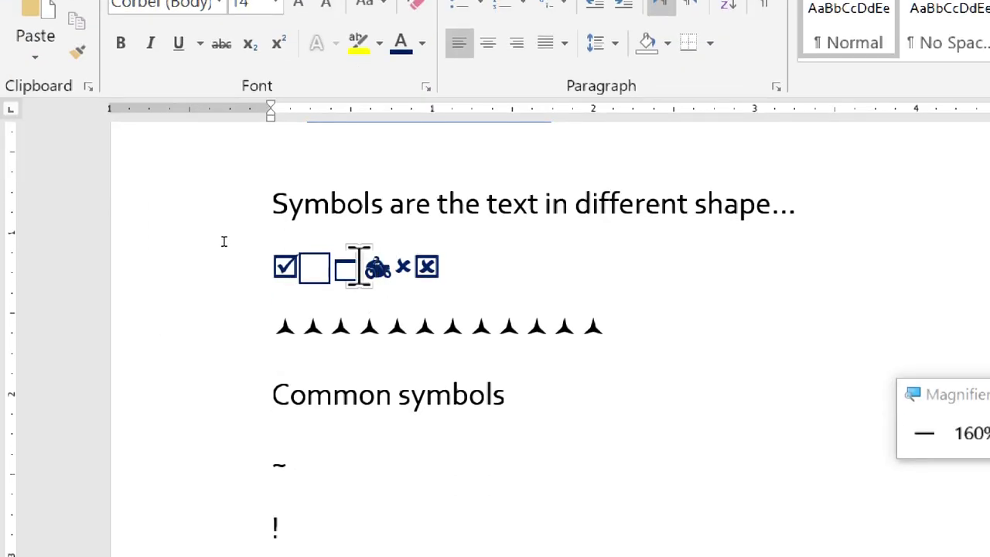
Paste the dark blue motorcycle symbol as a picture on the empty last line of the document.
left_click_drag(365, 267, 395, 259)
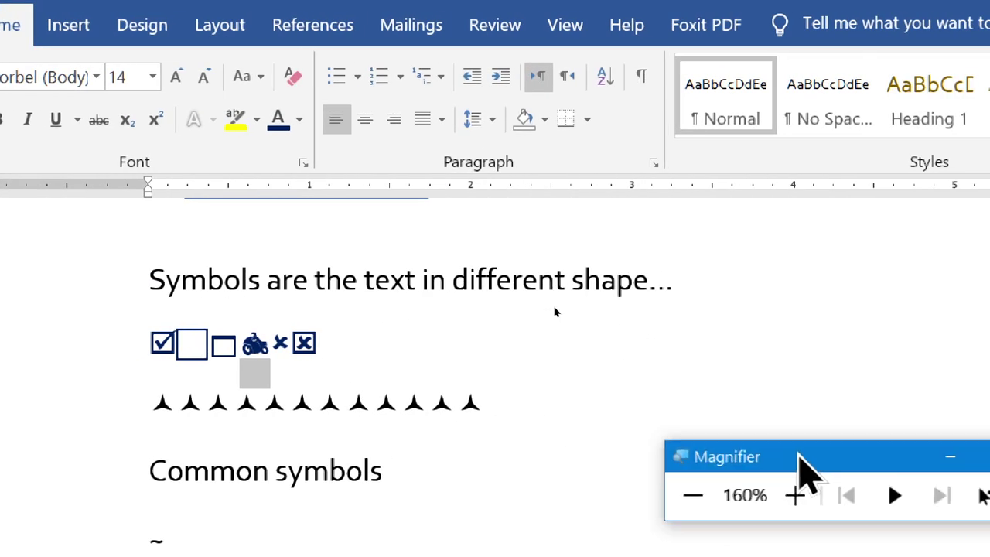
left_click(598, 395)
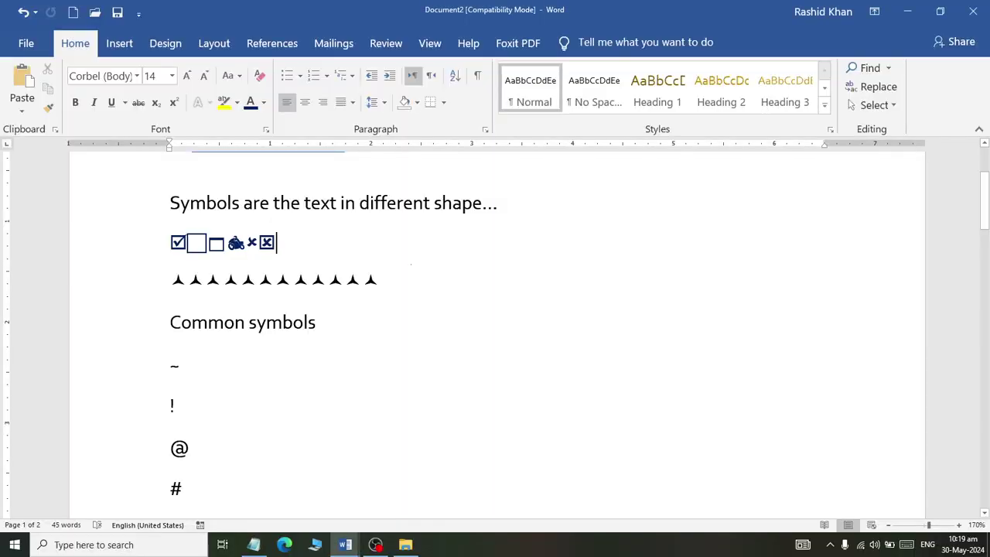
scroll(410, 265, "up", 2)
scroll(386, 286, "up", 6)
scroll(471, 338, "down", 10)
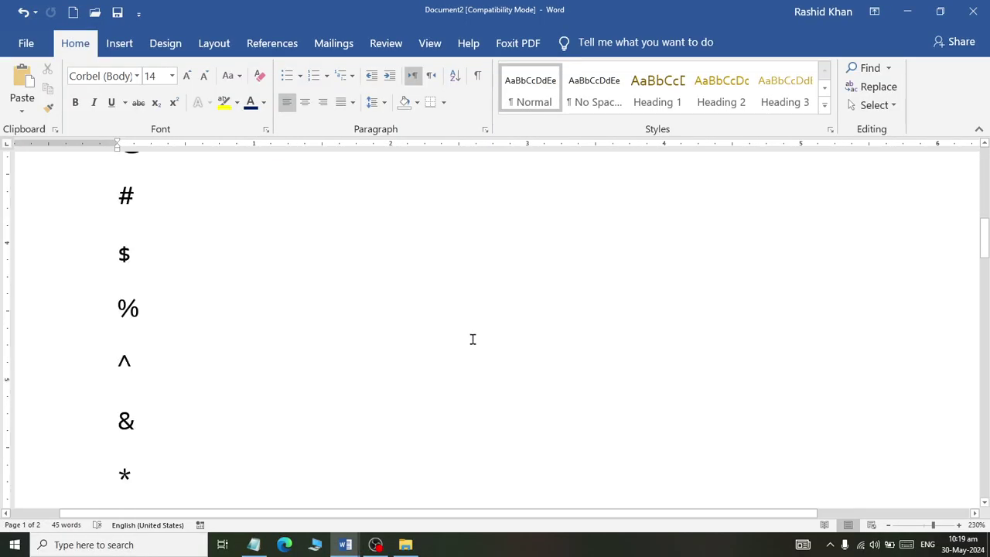
scroll(469, 336, "down", 10)
scroll(464, 338, "down", 5)
scroll(303, 301, "up", 3)
left_click(303, 301)
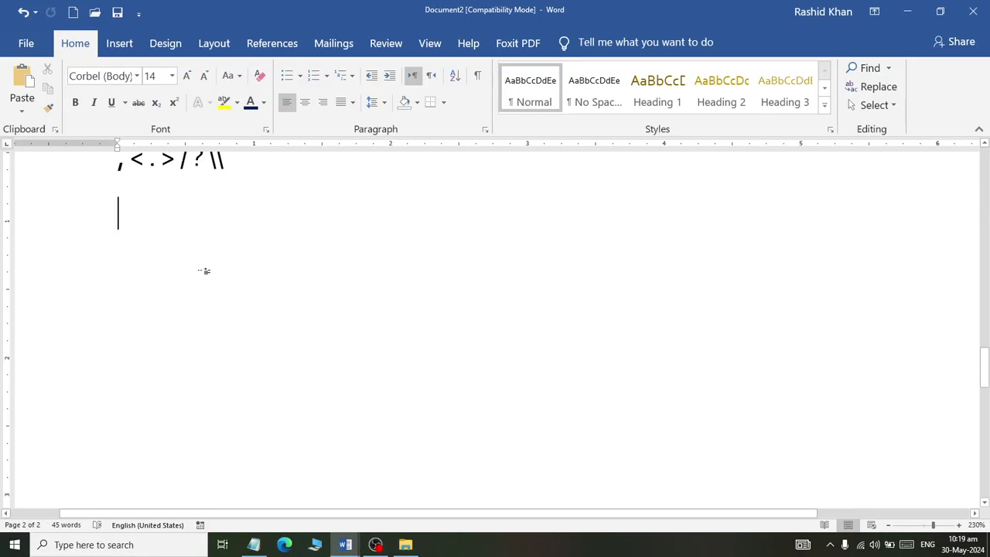
left_click(27, 116)
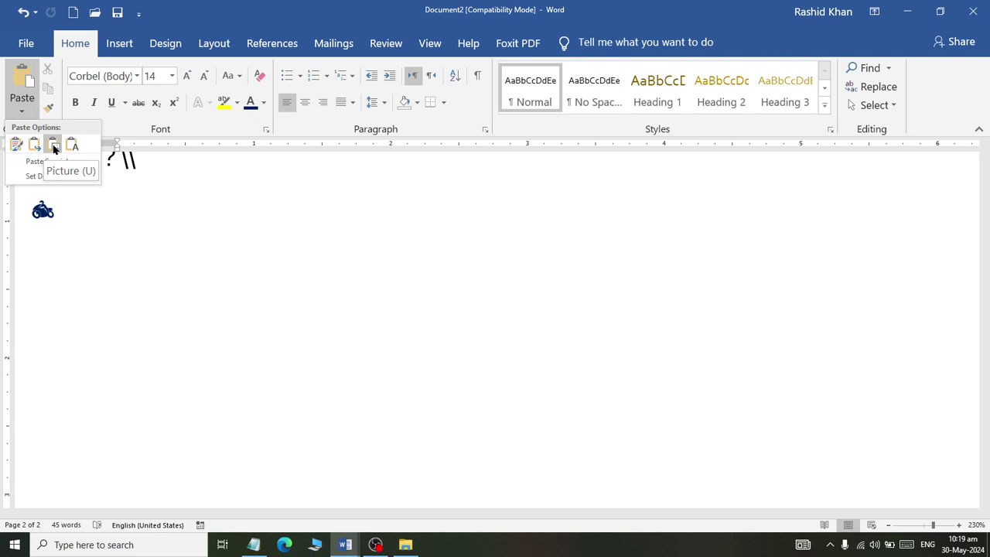
left_click(53, 147)
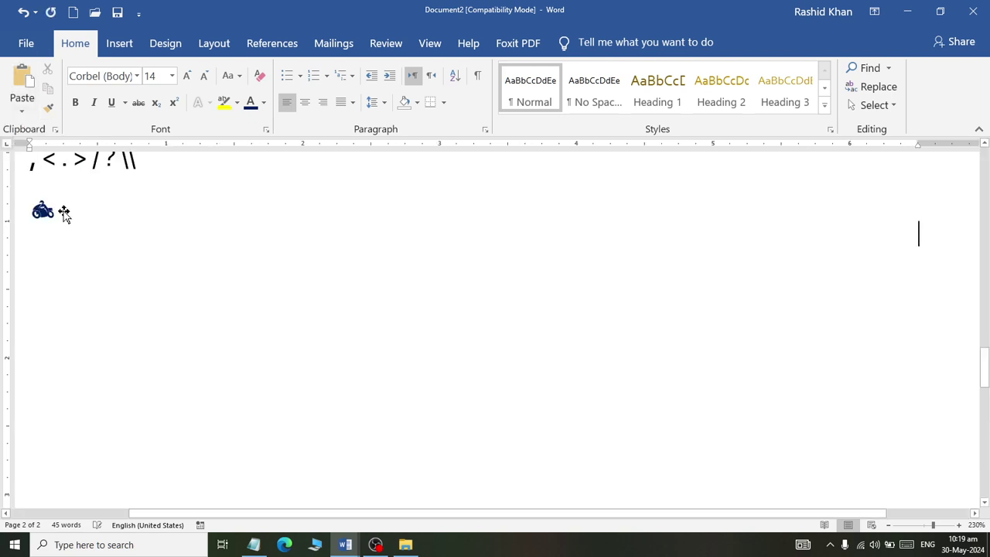
left_click(61, 217)
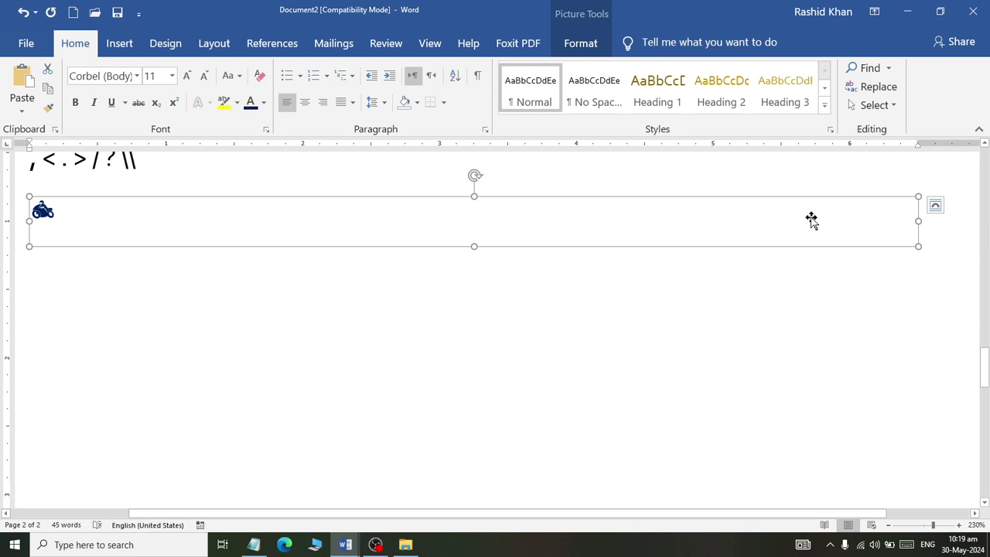
Crop the pasted picture's right side away, leaving just the motorcycle.
left_click(585, 44)
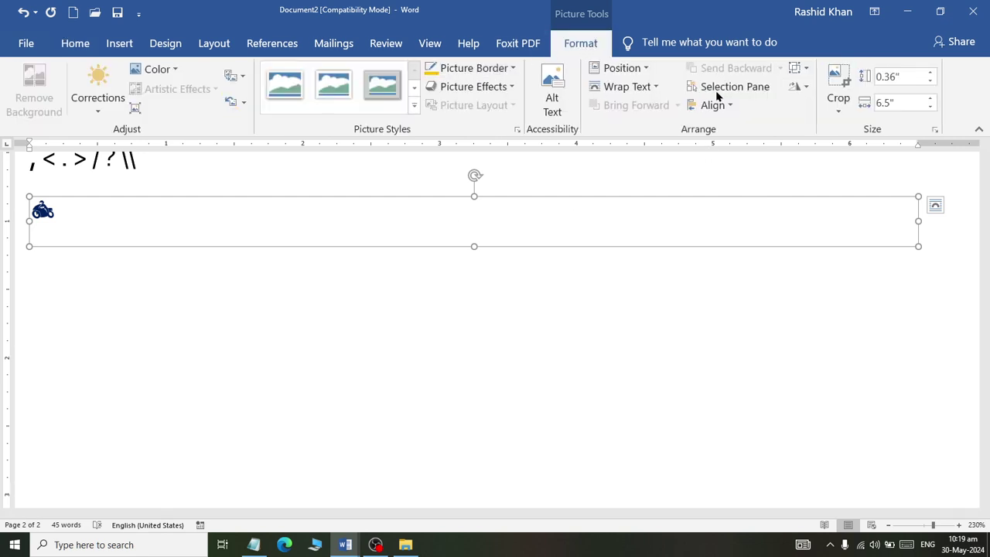
left_click(835, 91)
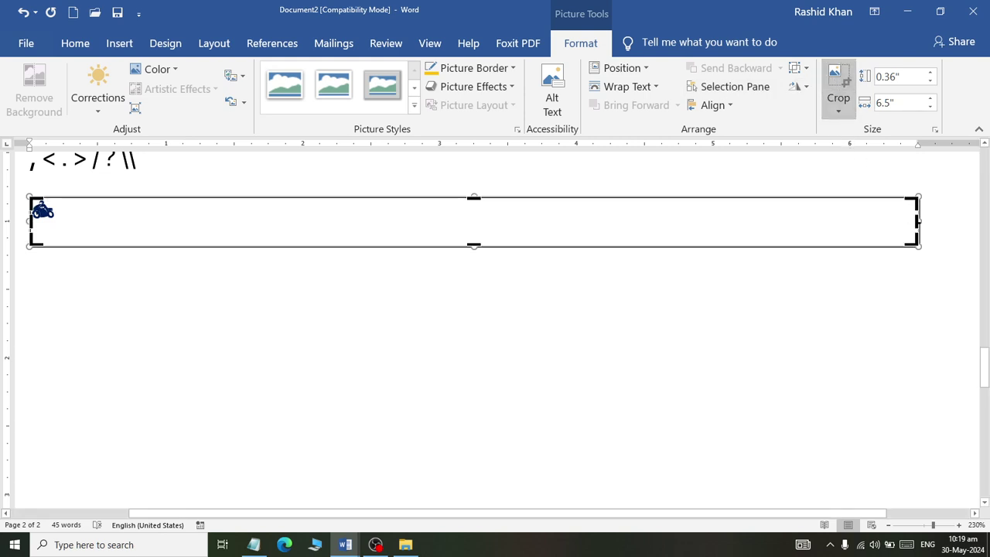
left_click_drag(918, 223, 56, 235)
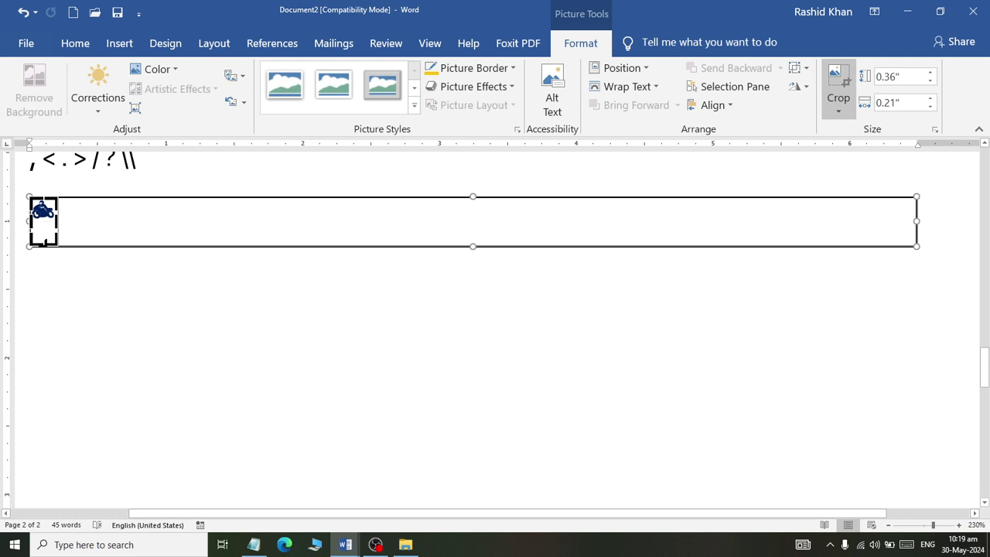
key("Escape")
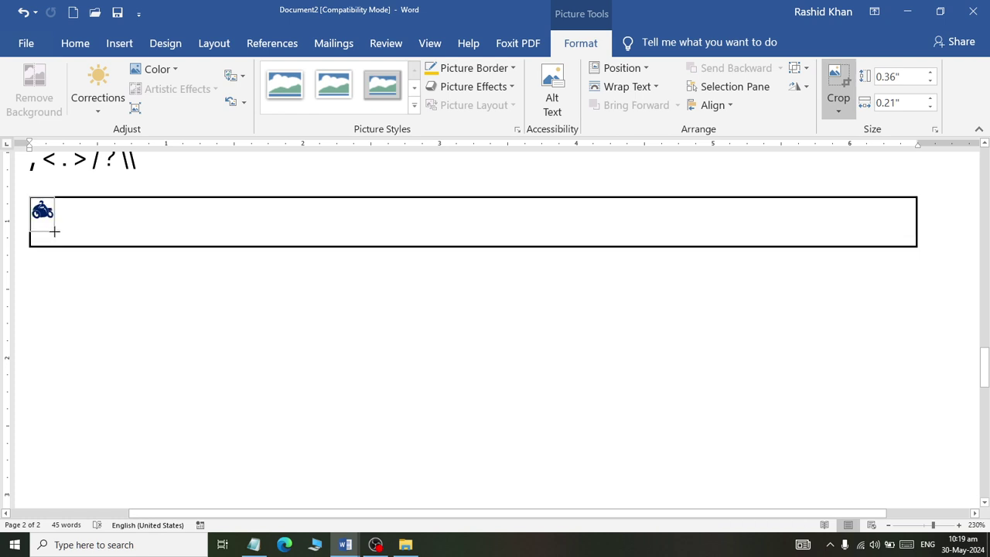
Enlarge the motorcycle picture, set it to wrap with text, and move it to the page's right side.
mouse_move(57, 223)
left_mouse_down()
mouse_move(89, 291)
mouse_move(49, 230)
mouse_move(327, 379)
left_mouse_up()
left_click(44, 221)
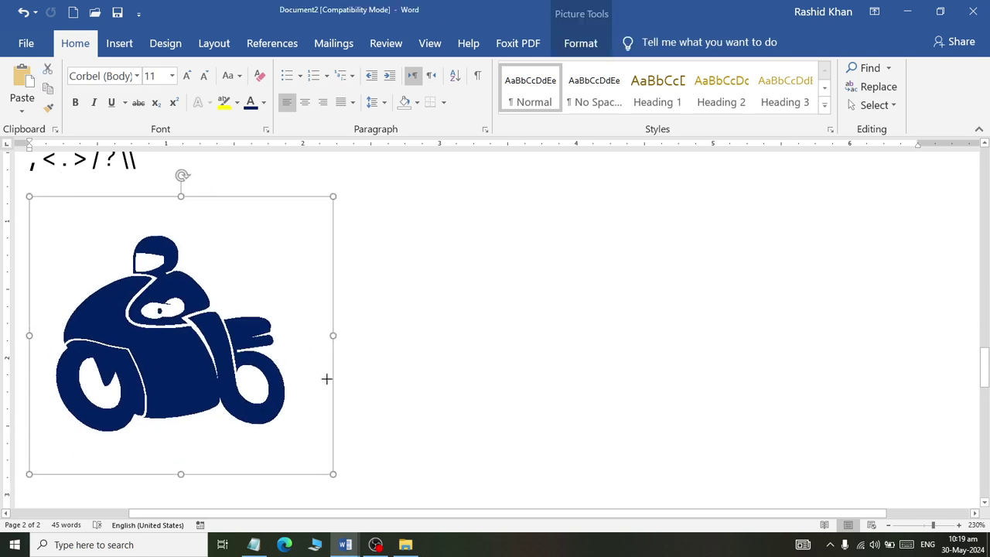
mouse_move(175, 356)
left_mouse_down()
mouse_move(300, 360)
mouse_move(174, 343)
left_mouse_up()
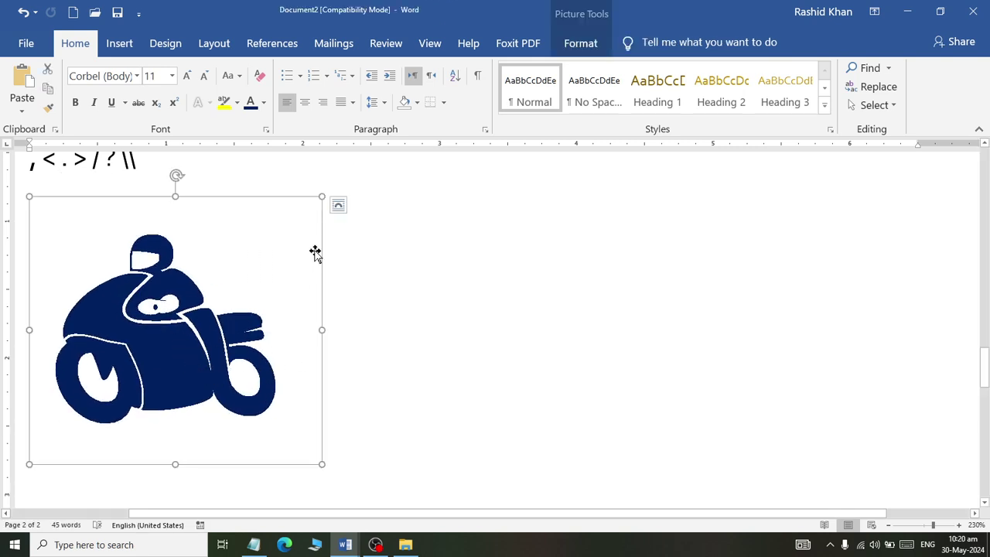
left_click(338, 204)
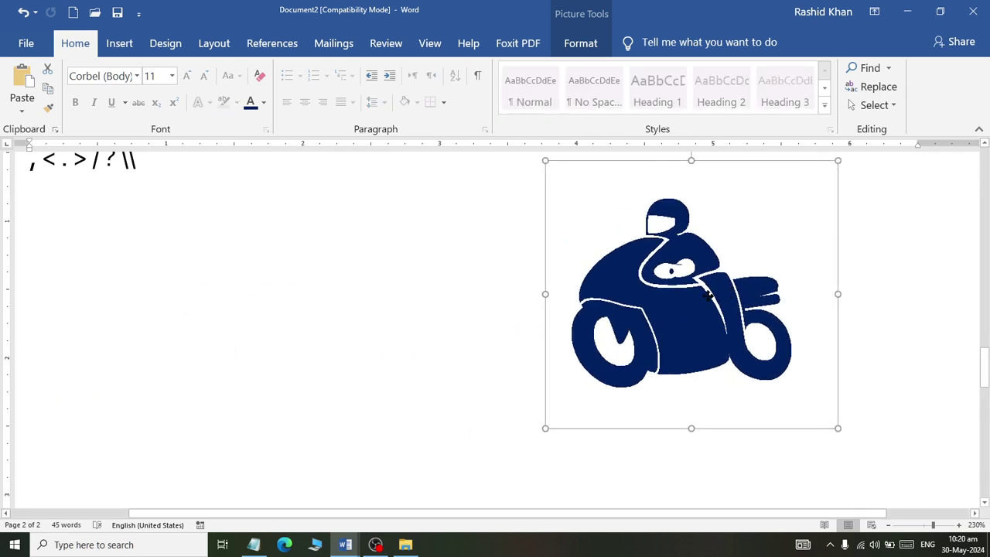
left_click_drag(157, 337, 739, 324)
left_click(309, 287)
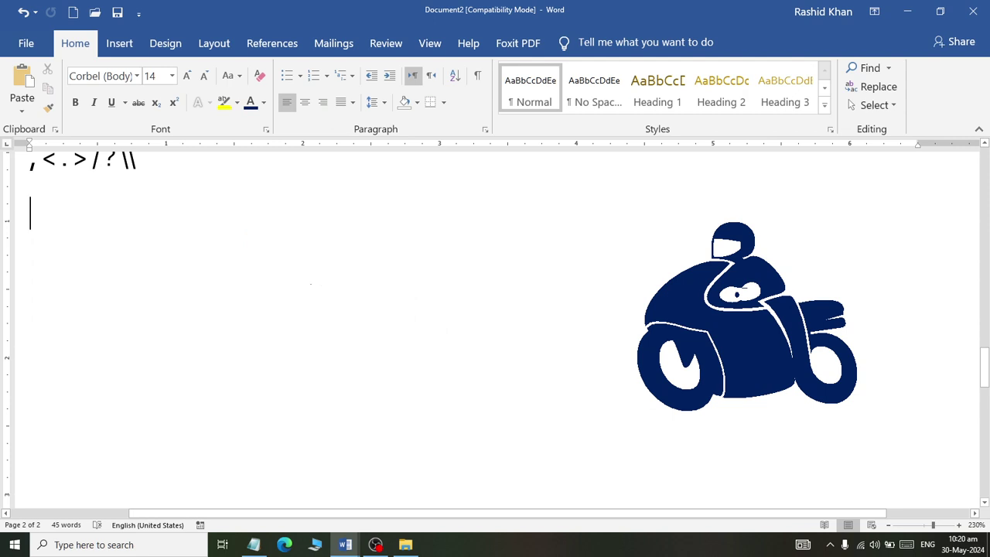
Browse the Insert tab's Symbol gallery, then close it.
scroll(310, 287, "up", 5)
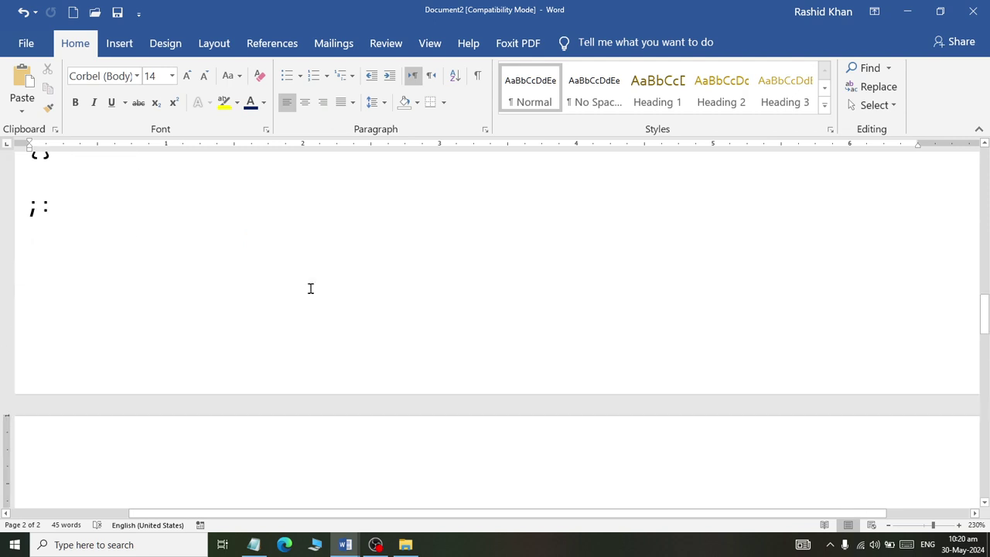
scroll(310, 287, "up", 5)
scroll(311, 287, "up", 5)
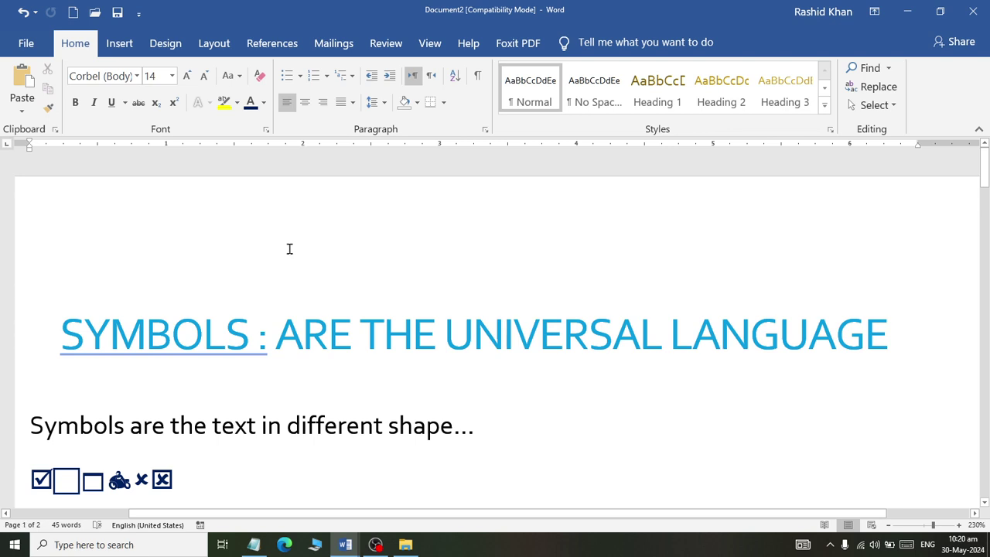
left_click(119, 43)
left_click(886, 88)
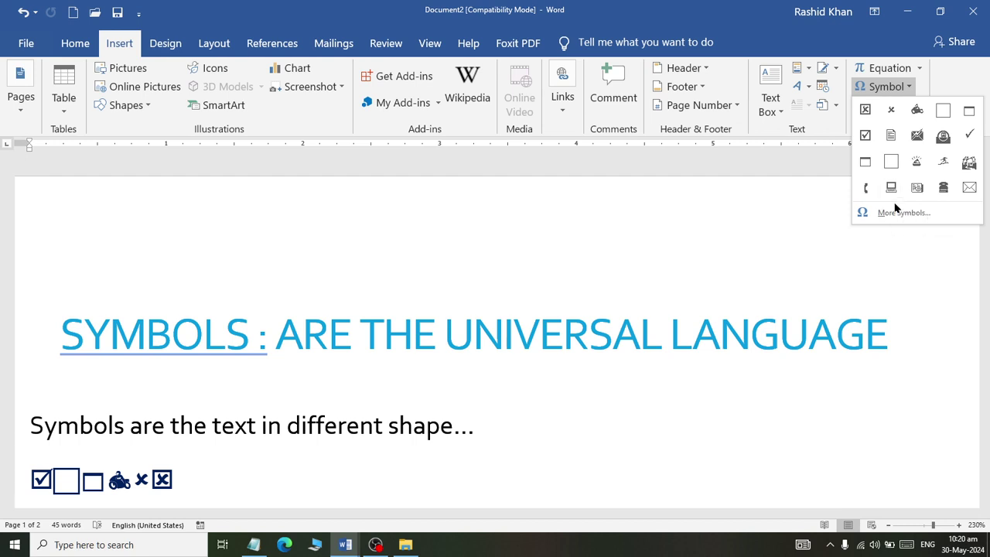
left_click(631, 331)
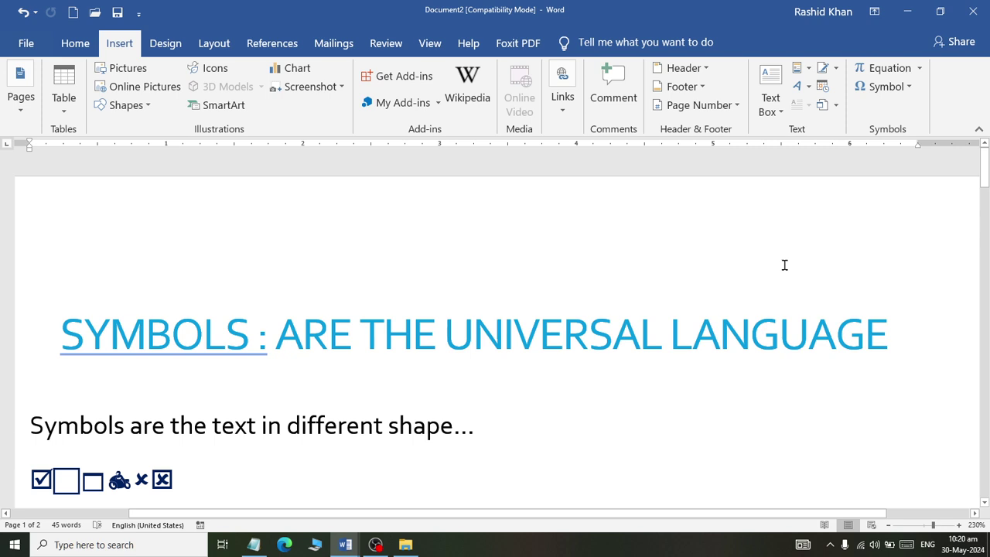
Preview the open Word documents, Document1 and Document2, then switch to the web browser.
scroll(698, 299, "down", 4)
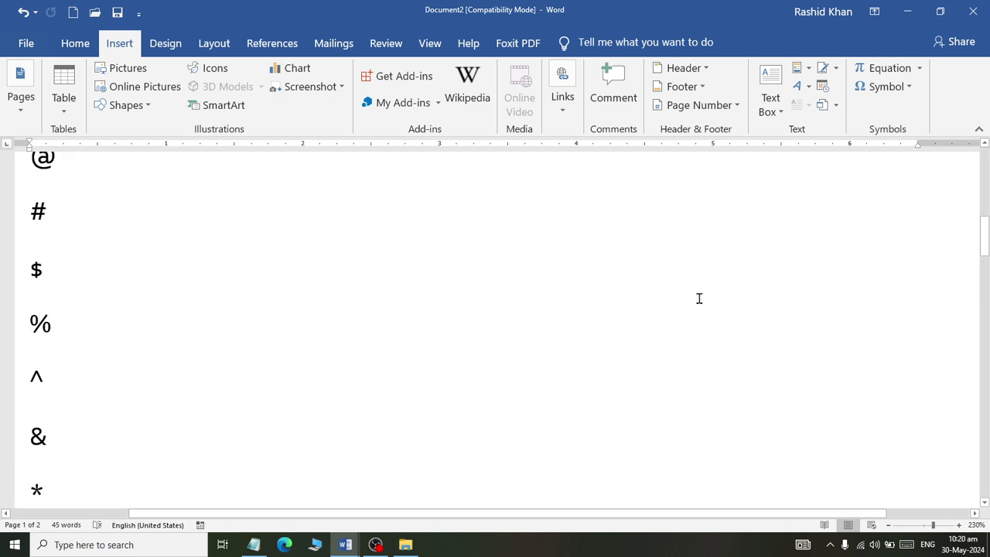
scroll(699, 299, "up", 2)
scroll(698, 299, "down", 1)
scroll(696, 299, "down", 2)
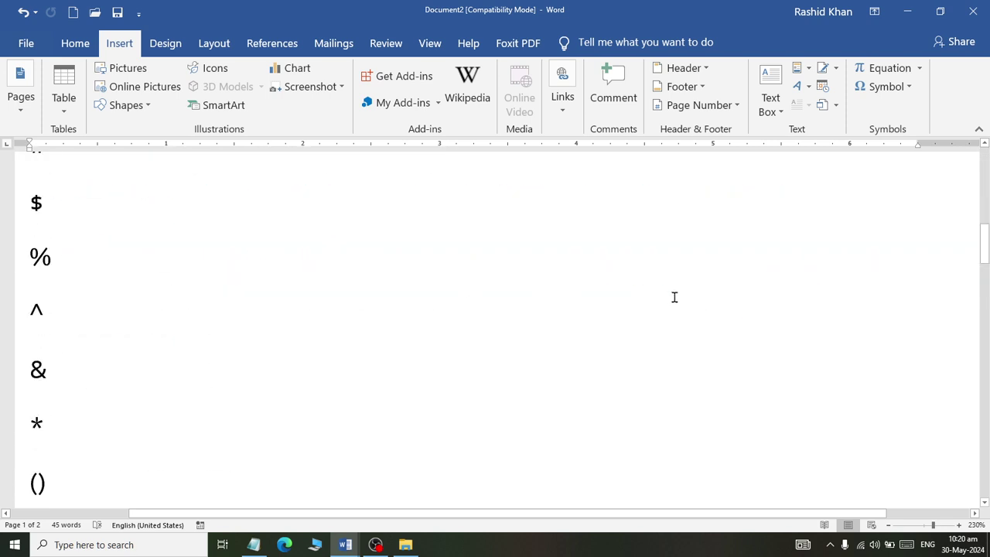
left_click(346, 545)
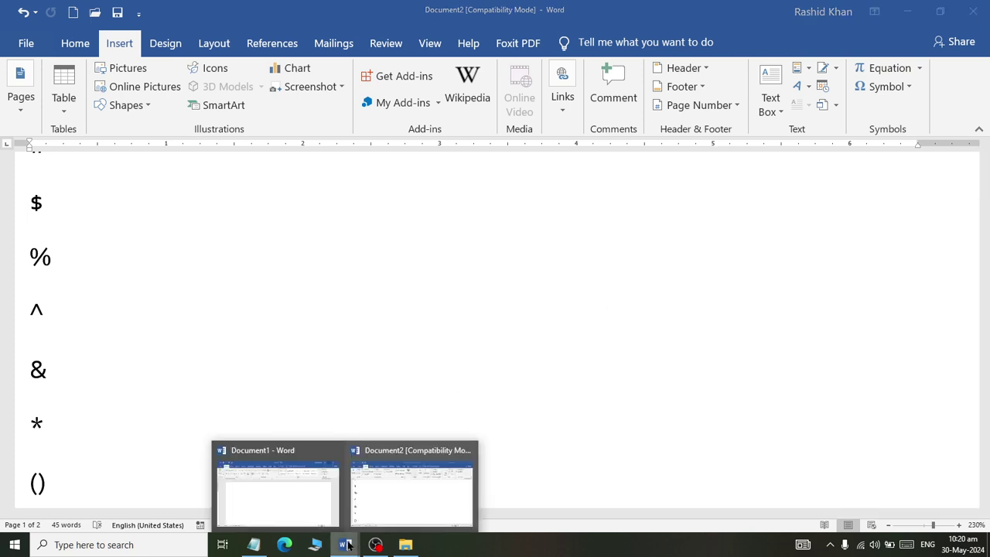
left_click(291, 546)
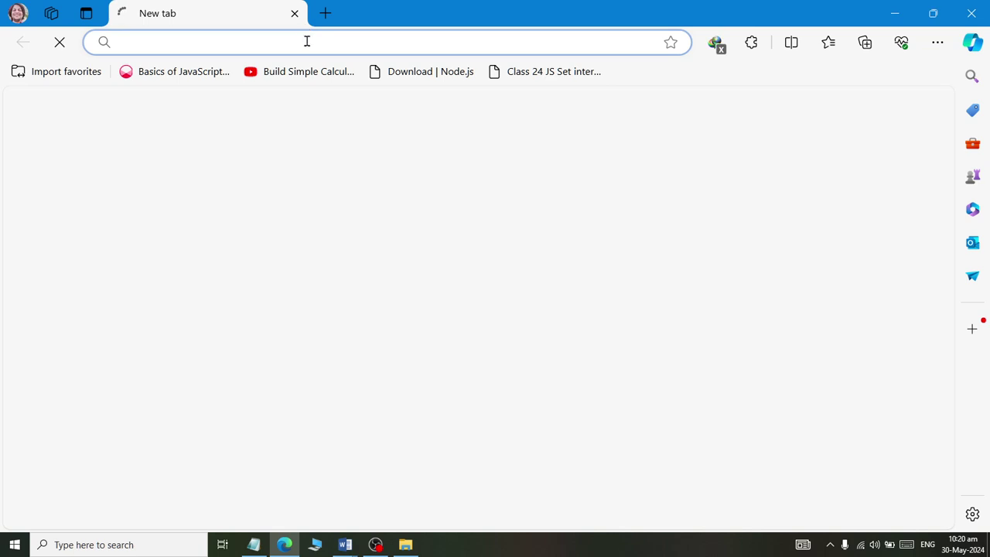
Go to google.com and search for 'free online symbols'.
left_click(306, 41)
type("google.com")
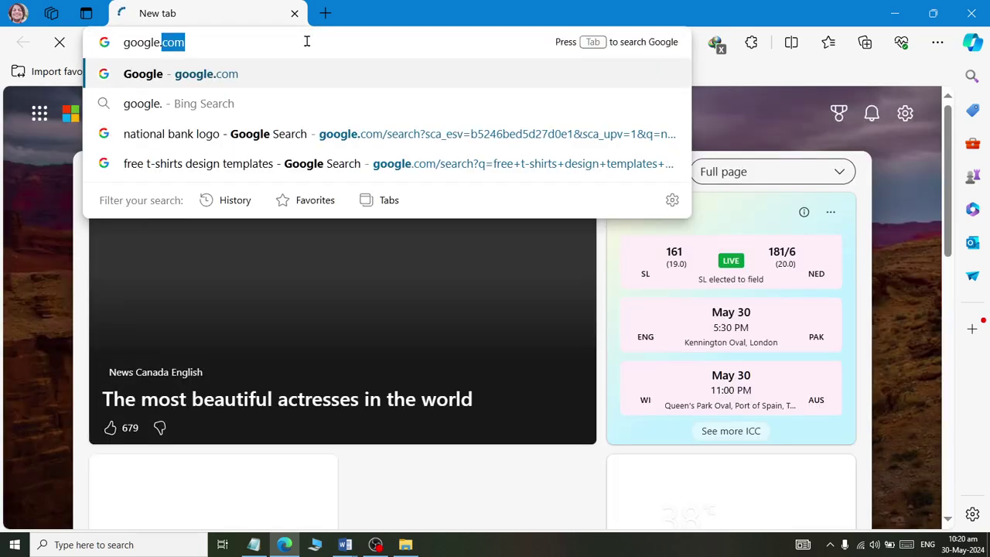
key("Return")
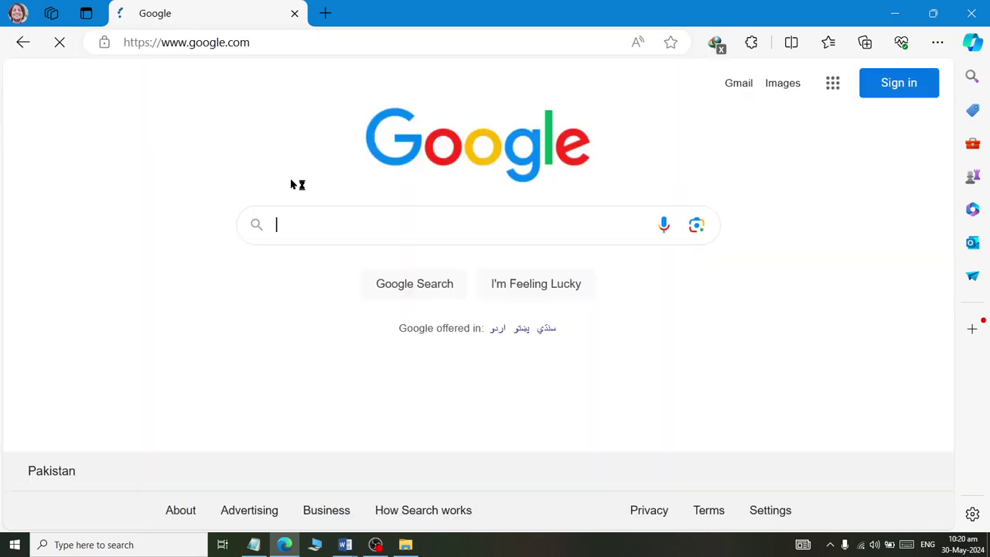
type("fre")
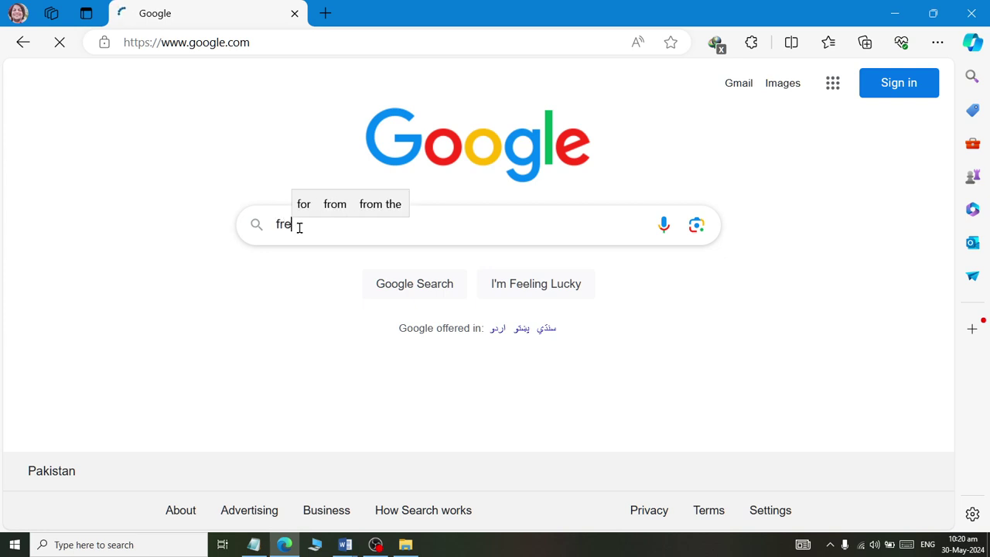
type("esy")
key("BackSpace")
key("BackSpace")
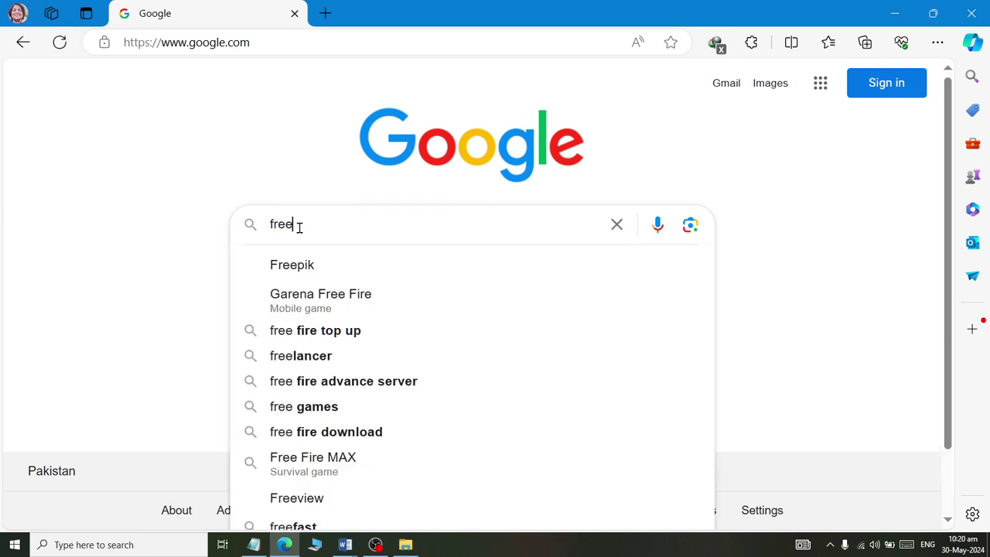
type("onli")
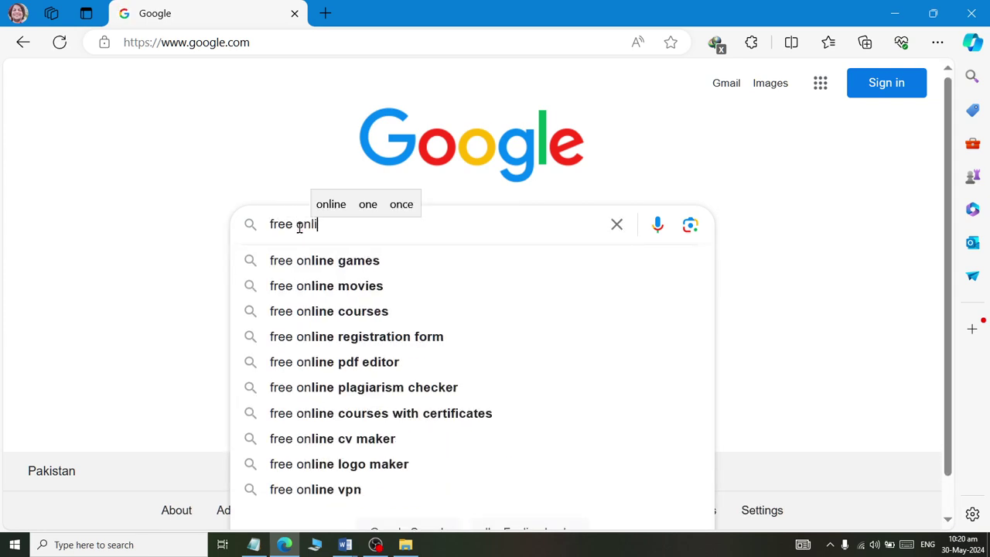
type("ne symbols")
key("Return")
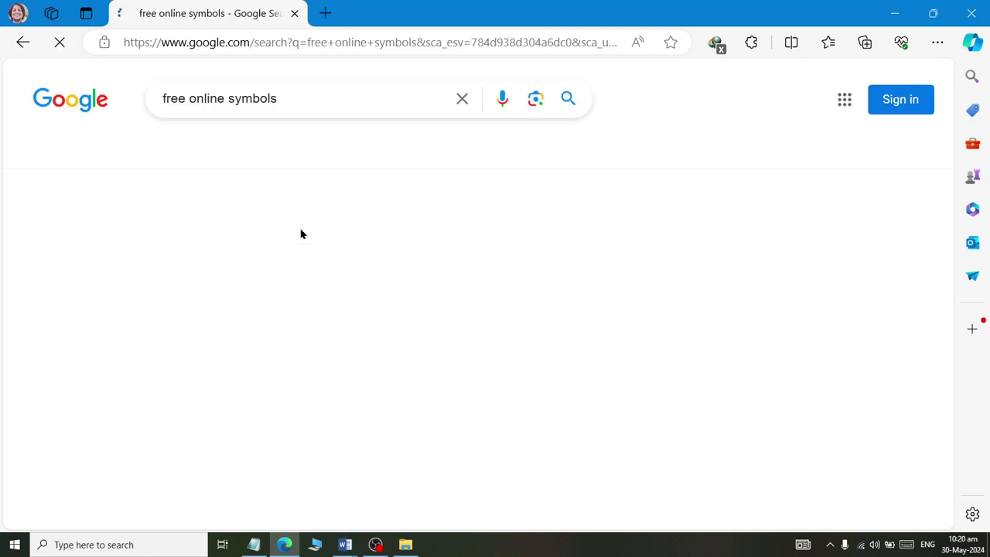
Open the Flaticon 'Symbol Icons & Symbols' search result.
left_click(188, 238)
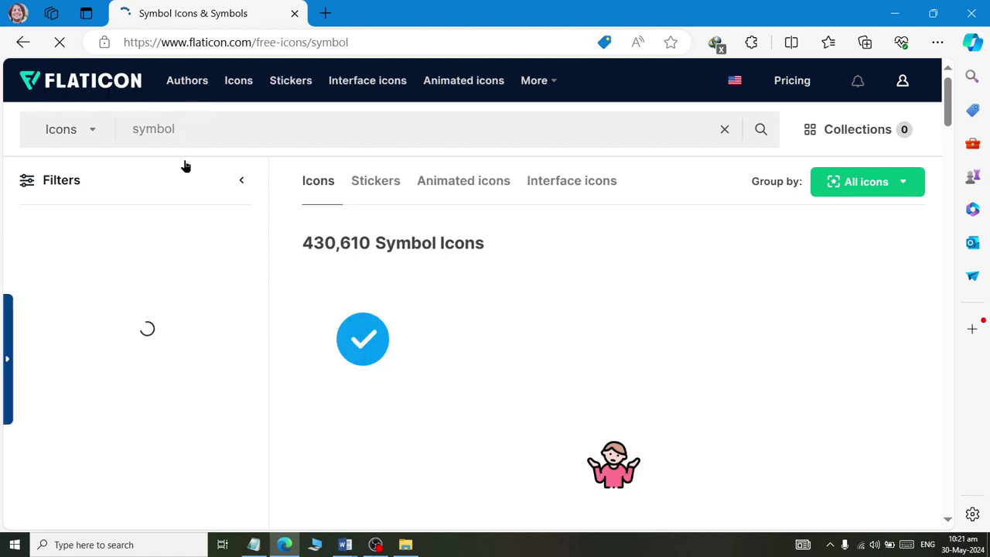
scroll(473, 248, "down", 1)
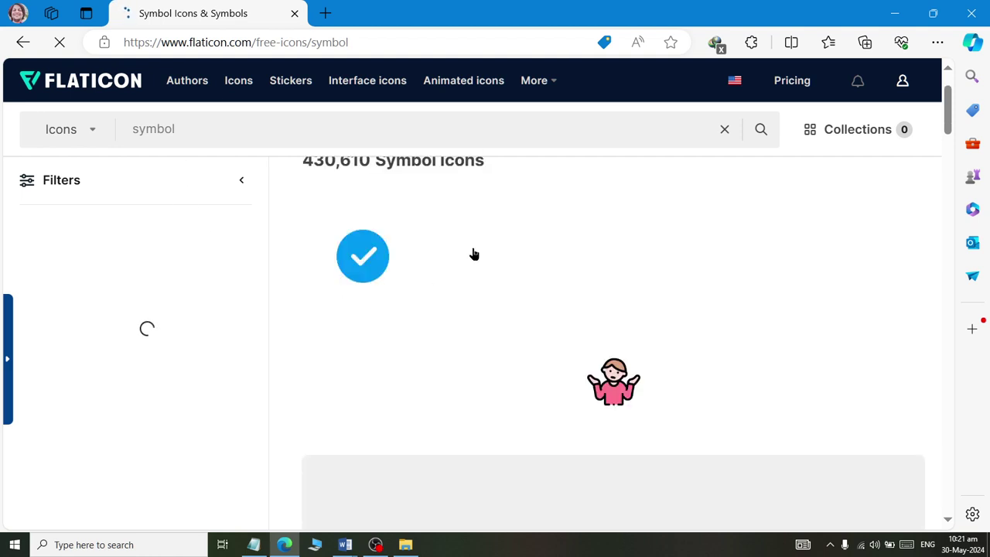
scroll(474, 255, "down", 1)
scroll(474, 255, "down", 3)
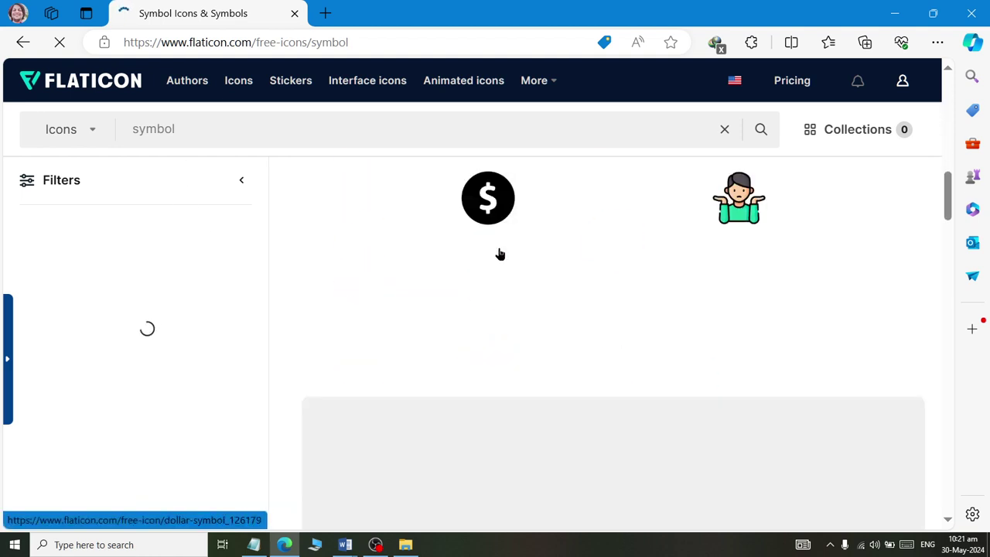
scroll(696, 232, "up", 2)
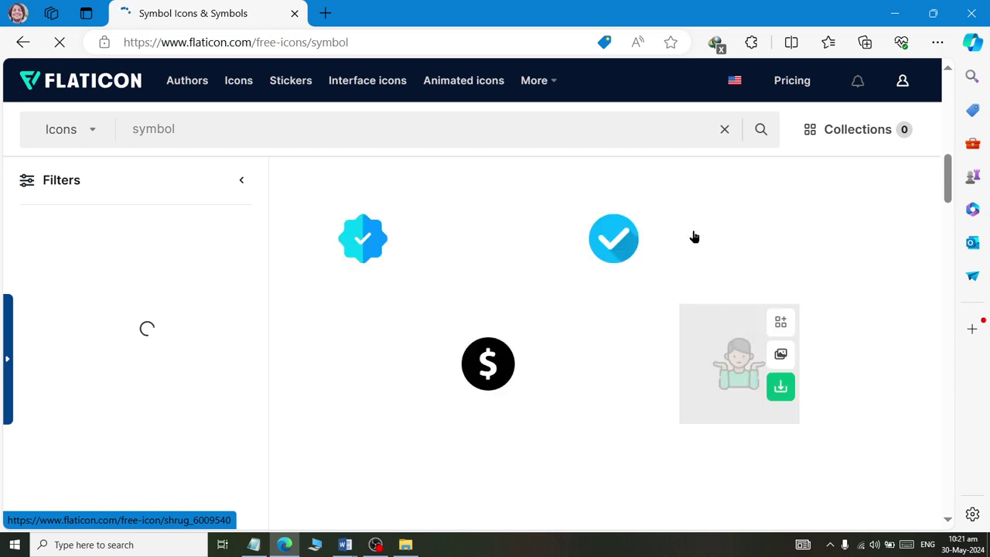
Find the green banknote icon and choose to download it as SVG.
scroll(557, 277, "down", 3)
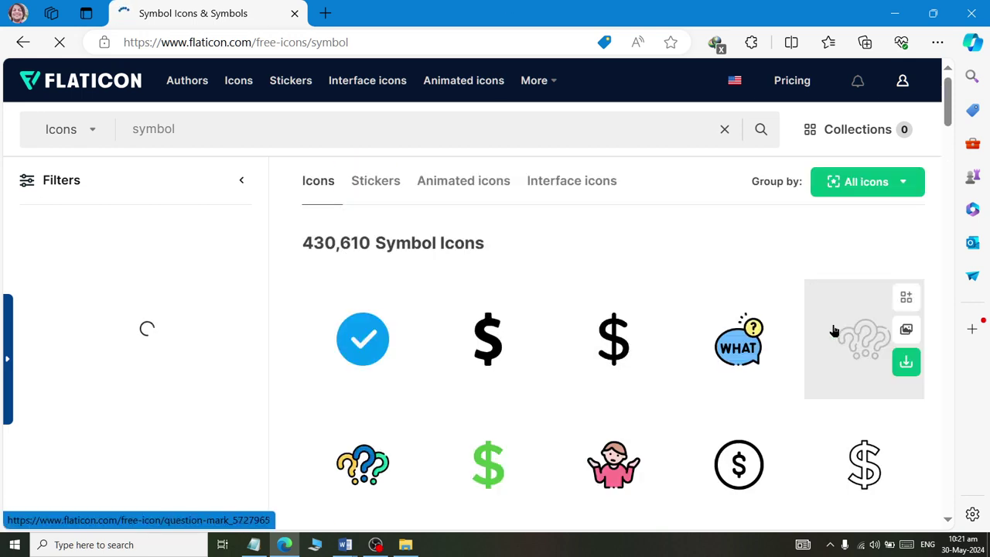
scroll(756, 345, "down", 2)
scroll(469, 340, "down", 2)
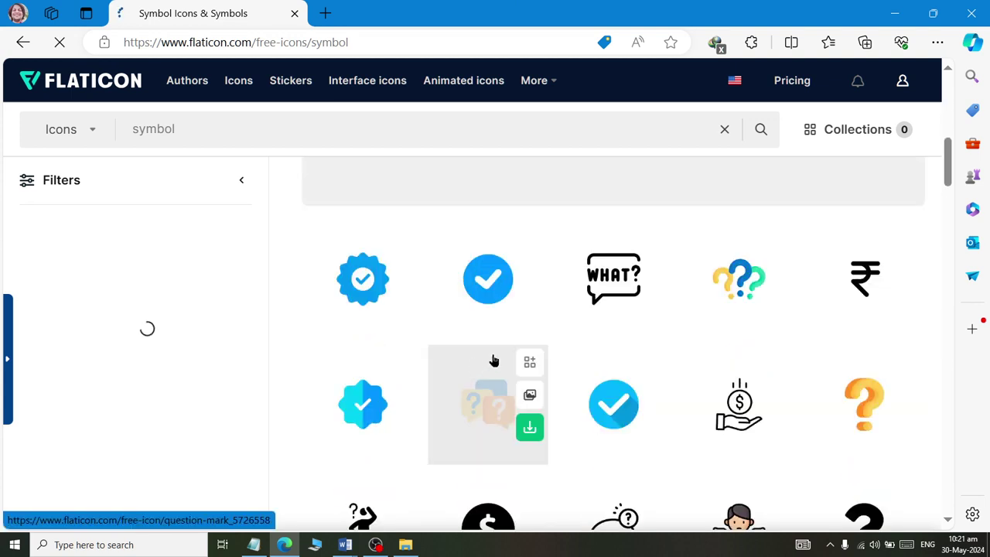
scroll(526, 325, "down", 1)
scroll(573, 336, "down", 2)
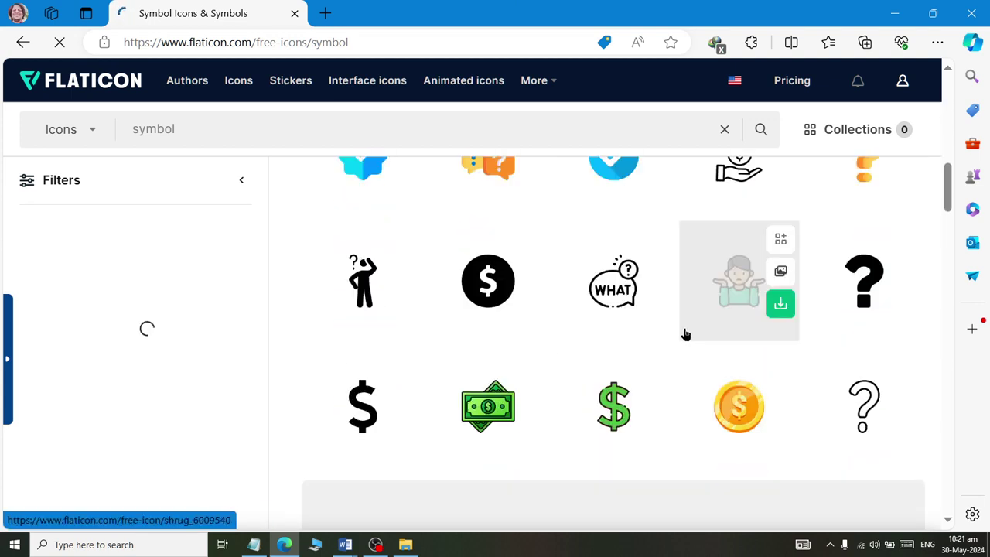
scroll(657, 340, "down", 1)
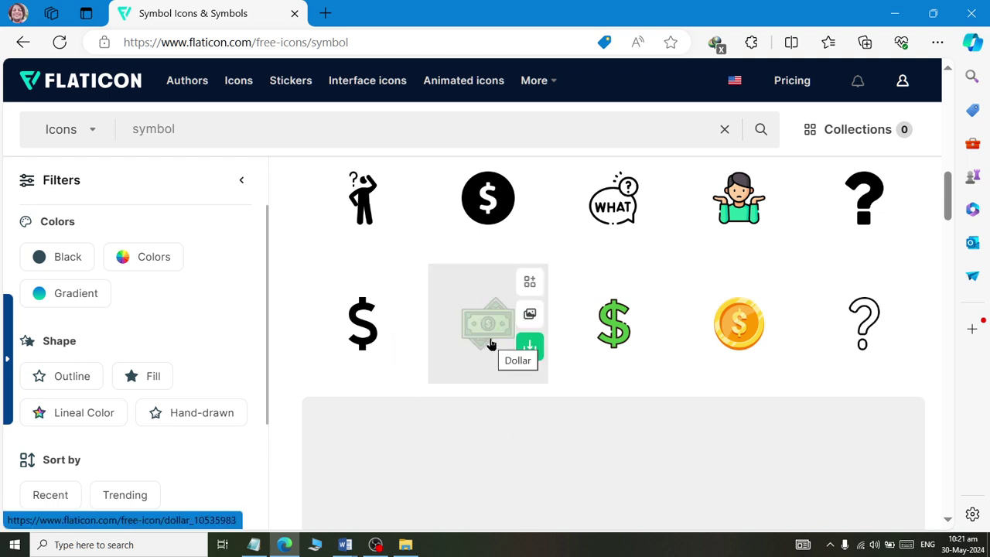
left_click(529, 346)
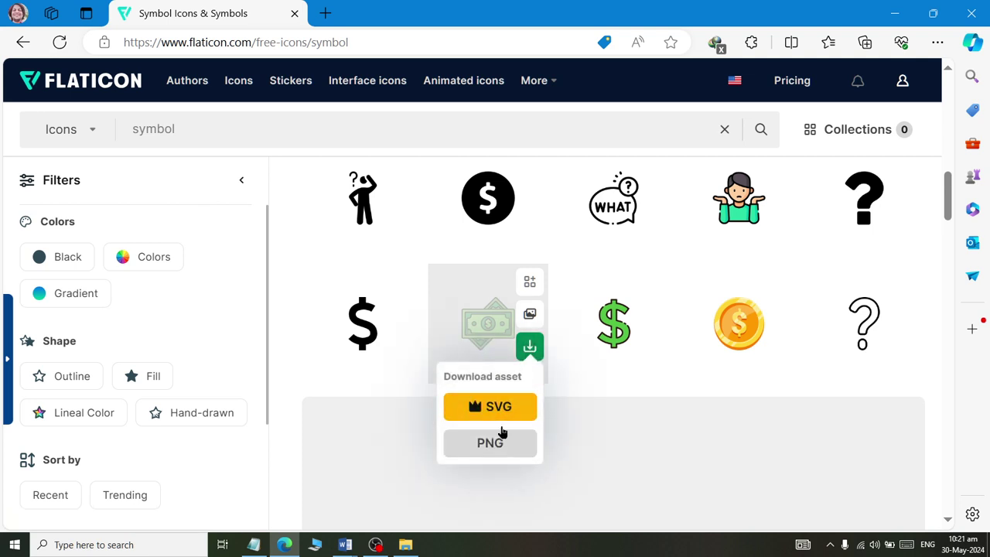
left_click(503, 408)
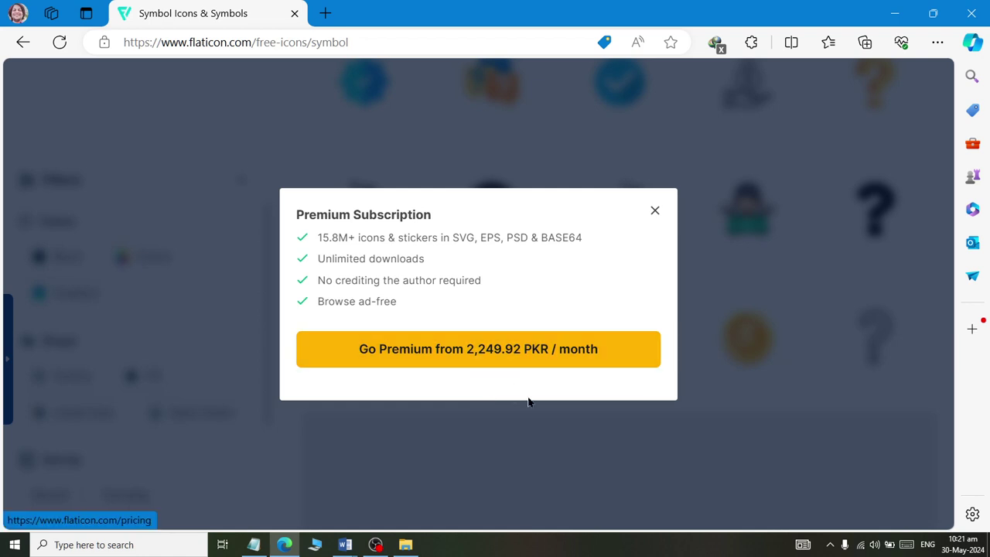
Dismiss the Premium Subscription prompt and return to the Google results.
left_click(655, 213)
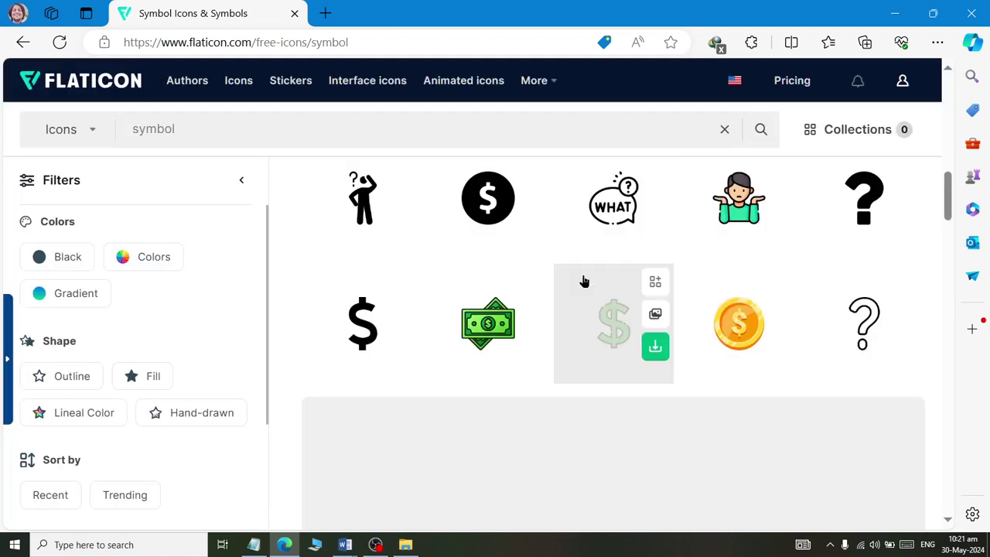
left_click(23, 42)
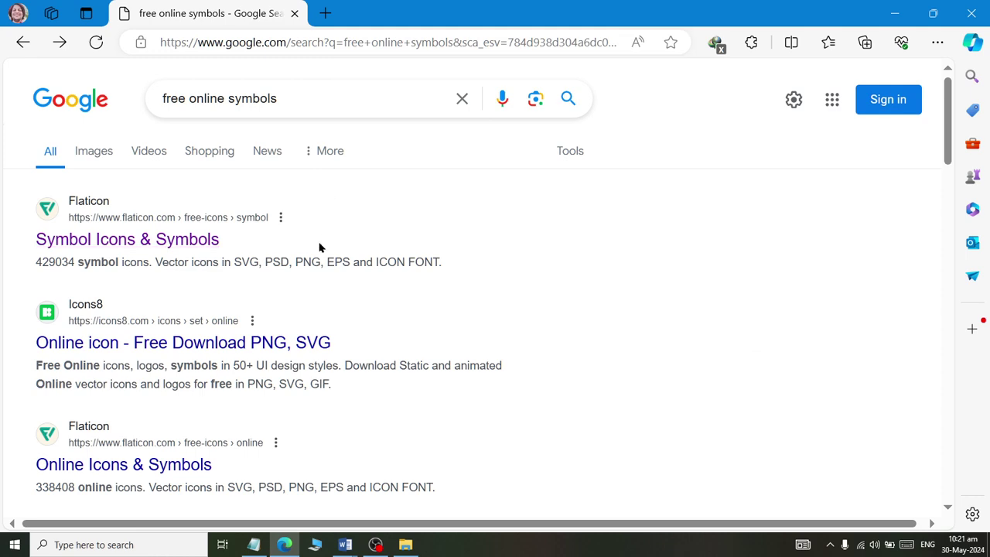
scroll(318, 249, "down", 1)
scroll(219, 354, "up", 1)
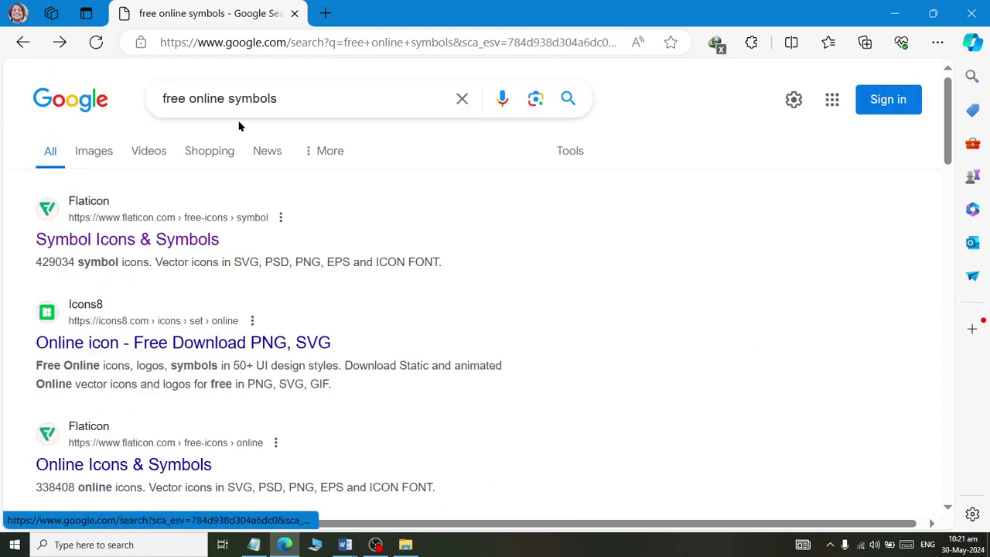
Refine the search to 'free online symbols download'.
left_click(306, 95)
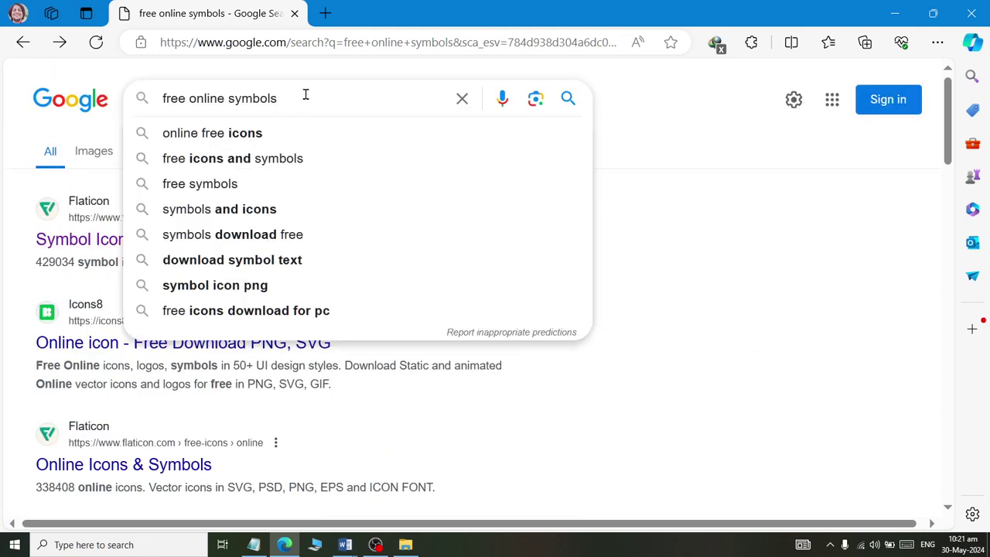
type(" download")
key("Return")
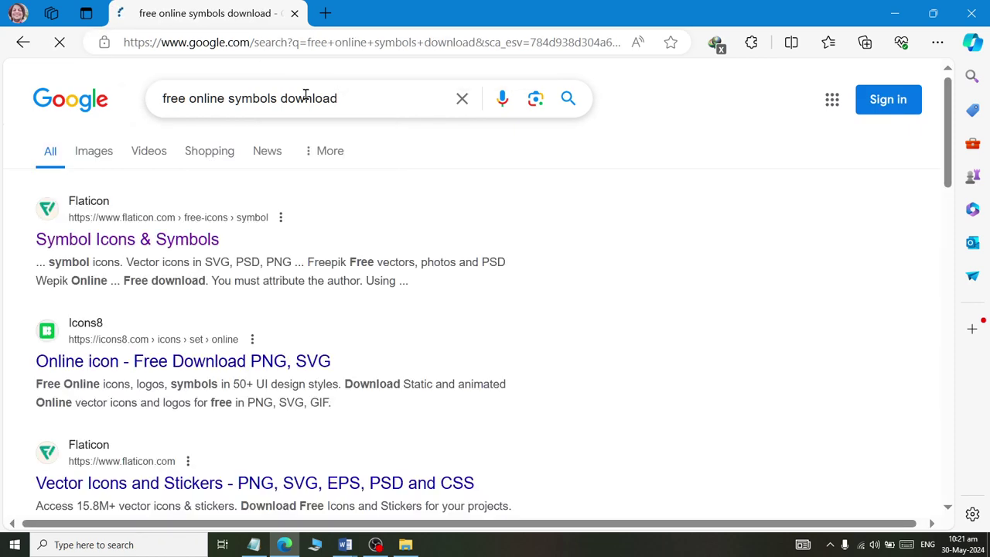
scroll(259, 358, "down", 1)
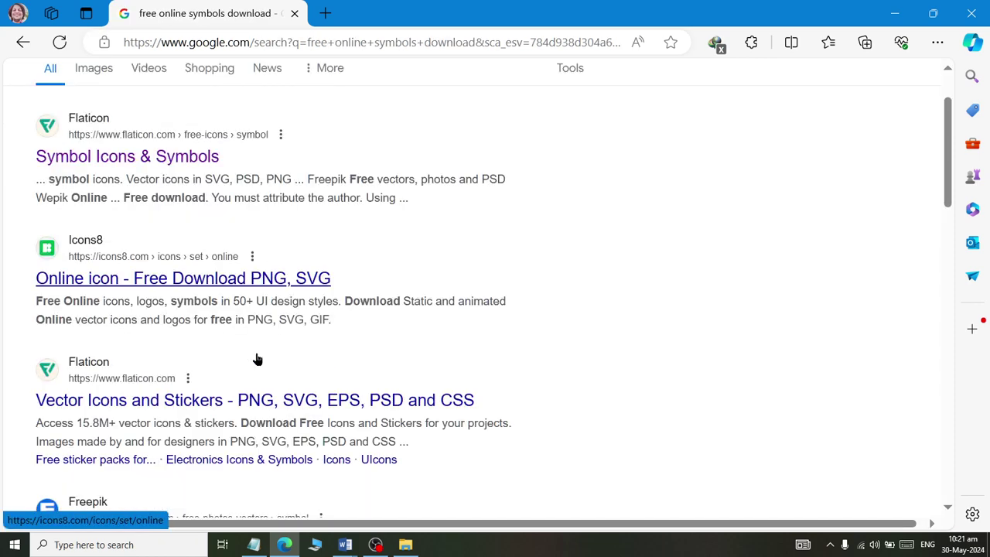
scroll(258, 359, "down", 1)
scroll(257, 360, "down", 1)
Open the Freepik Symbol Images and The Noun Project results in new tabs, then view Freepik.
right_click(257, 376)
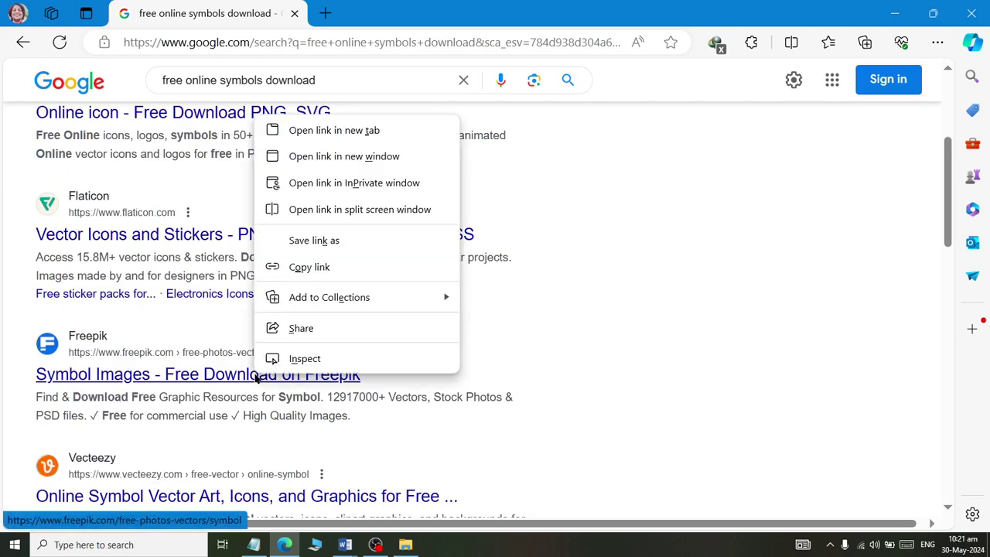
left_click(340, 130)
scroll(293, 298, "down", 2)
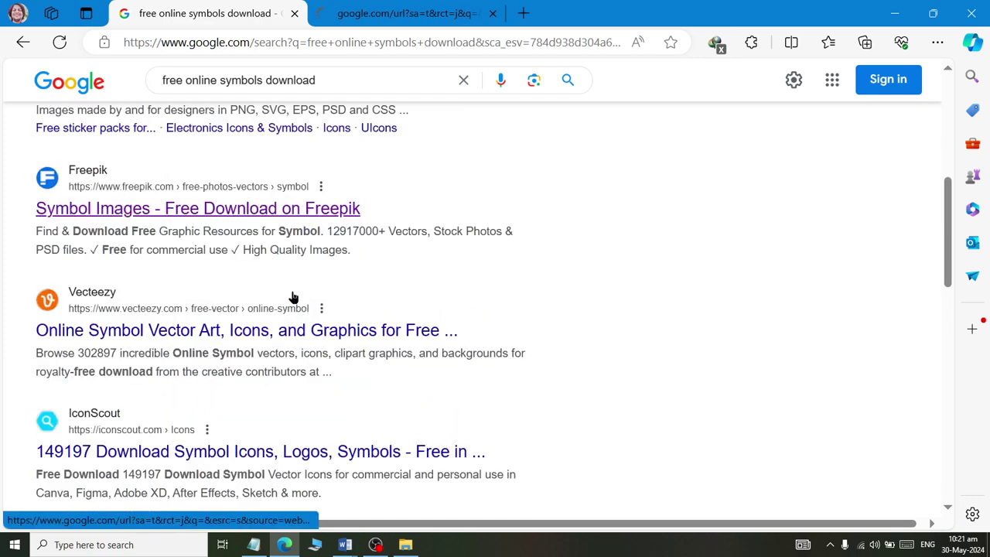
scroll(292, 298, "down", 1)
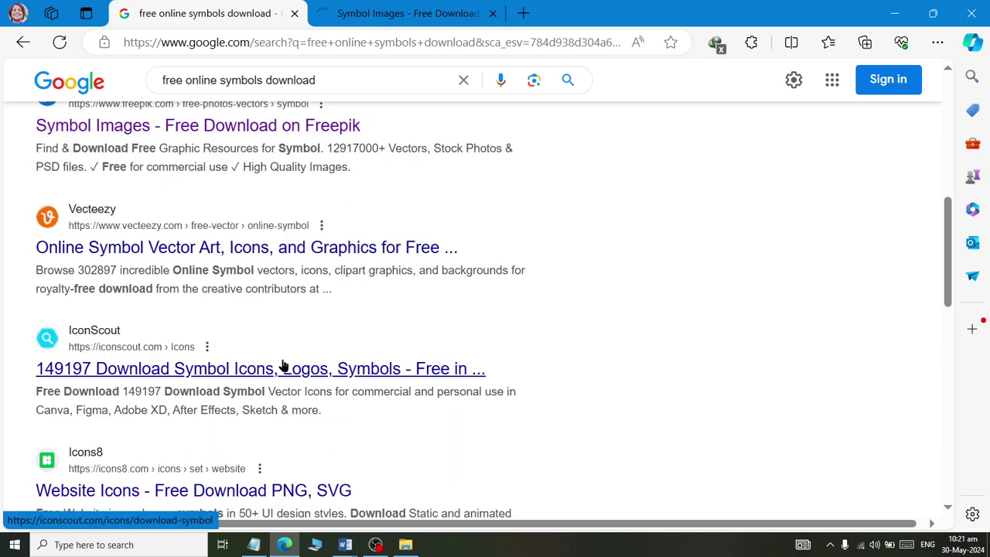
scroll(283, 365, "down", 1)
scroll(283, 365, "down", 1)
scroll(282, 359, "down", 2)
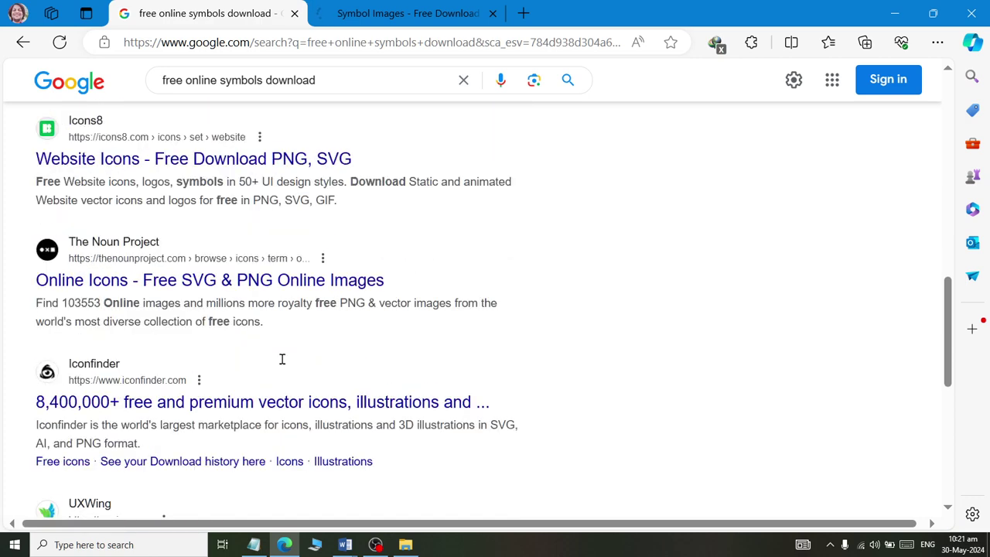
scroll(282, 359, "down", 1)
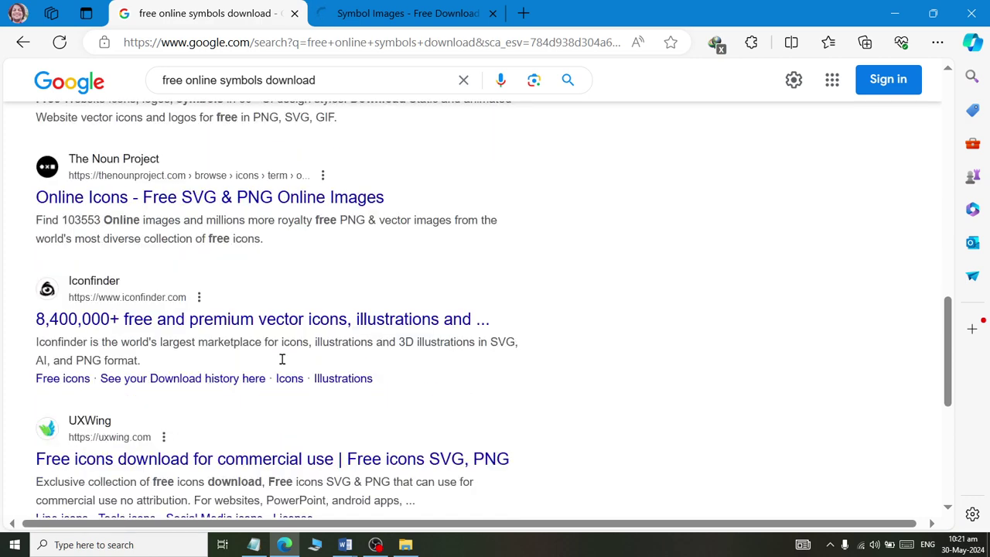
right_click(265, 202)
left_click(267, 208)
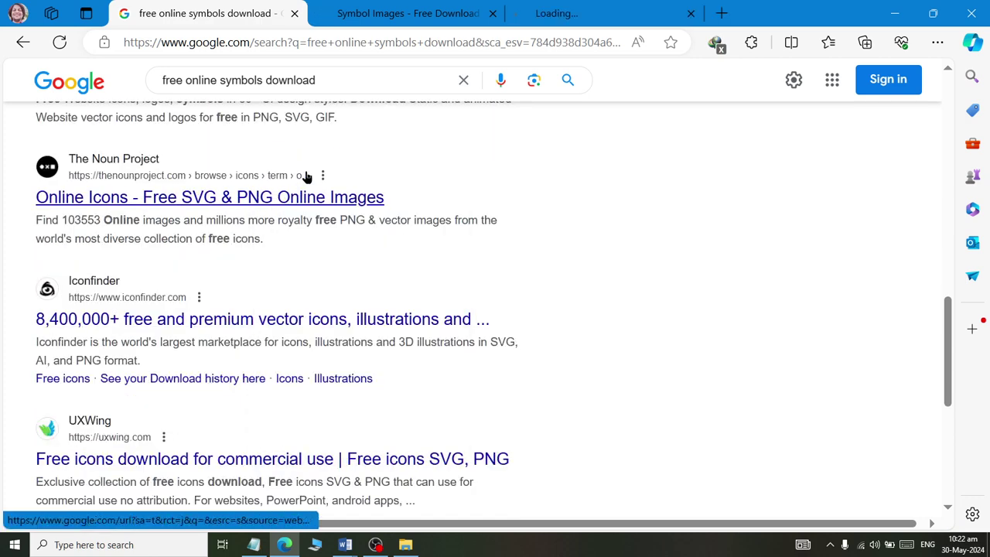
left_click(354, 14)
Open the details page of the red and black sun logos vector.
scroll(479, 189, "down", 2)
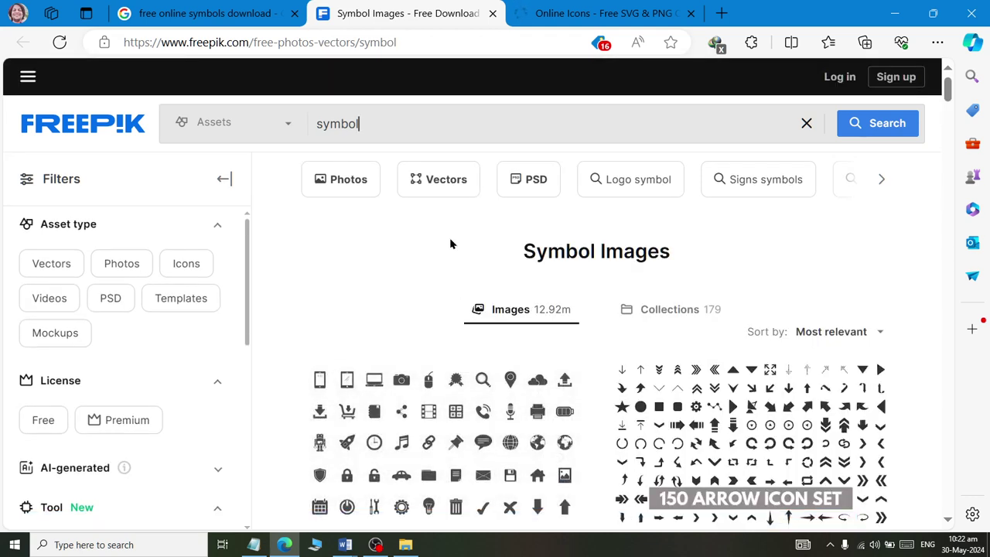
scroll(456, 247, "down", 6)
scroll(461, 253, "down", 1)
scroll(681, 376, "down", 4)
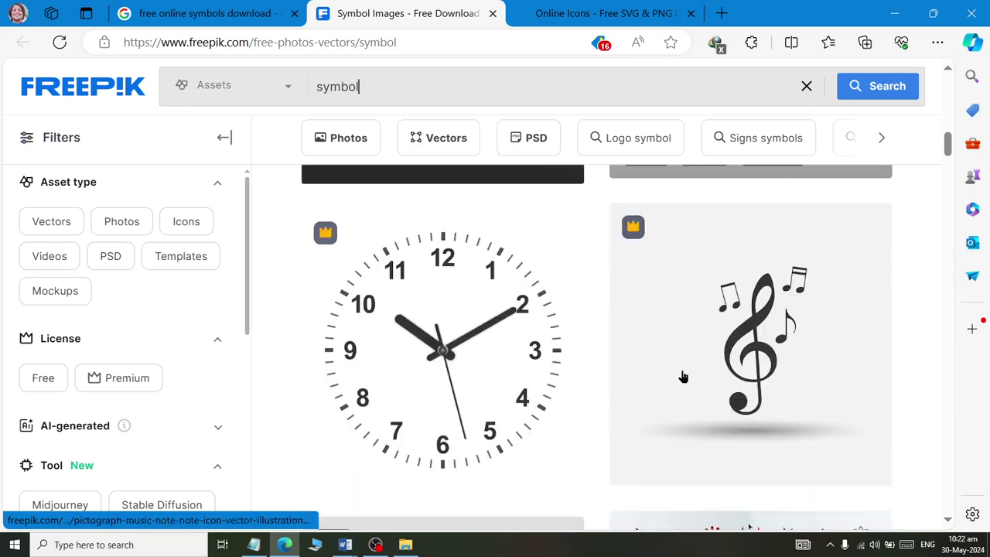
scroll(681, 376, "down", 3)
scroll(685, 396, "down", 1)
left_click(717, 312)
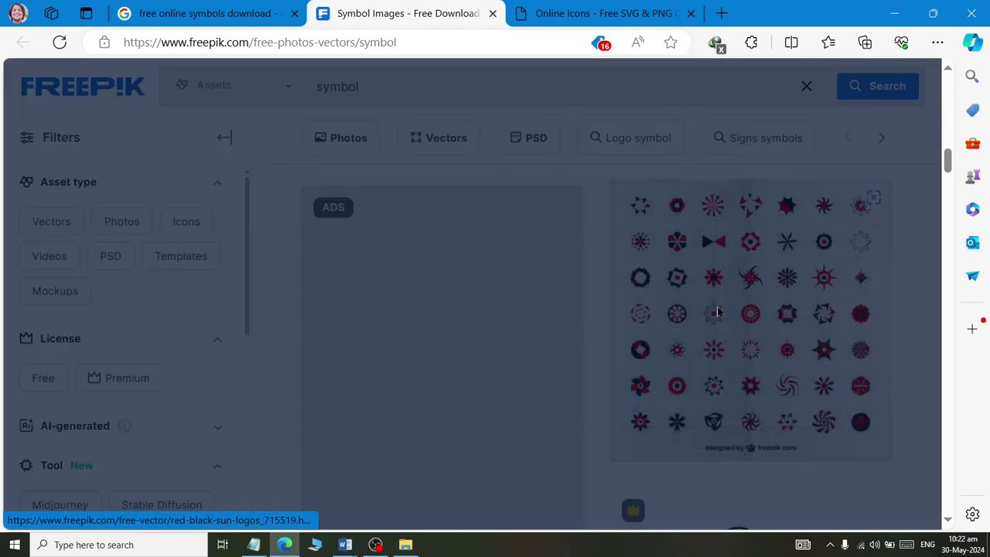
scroll(590, 343, "down", 2)
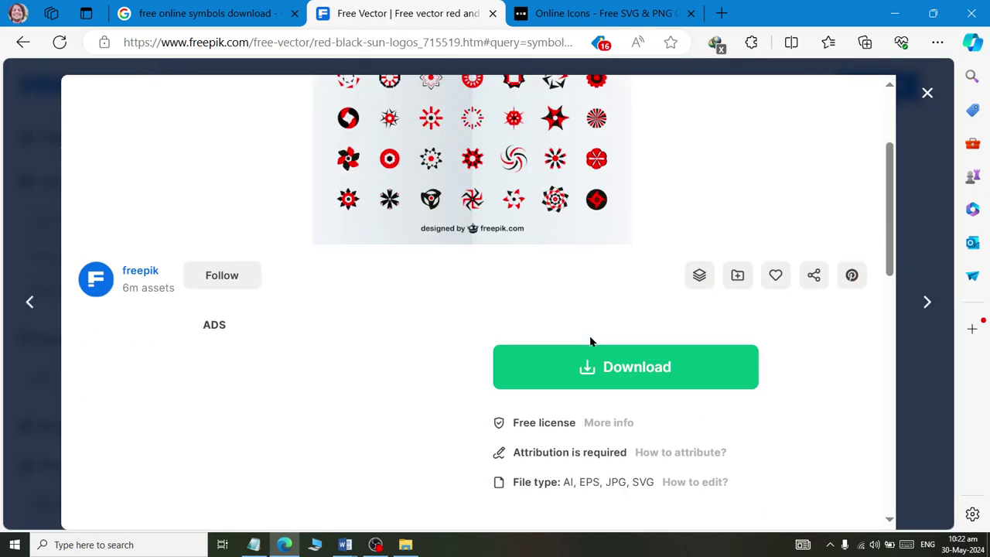
scroll(590, 341, "down", 2)
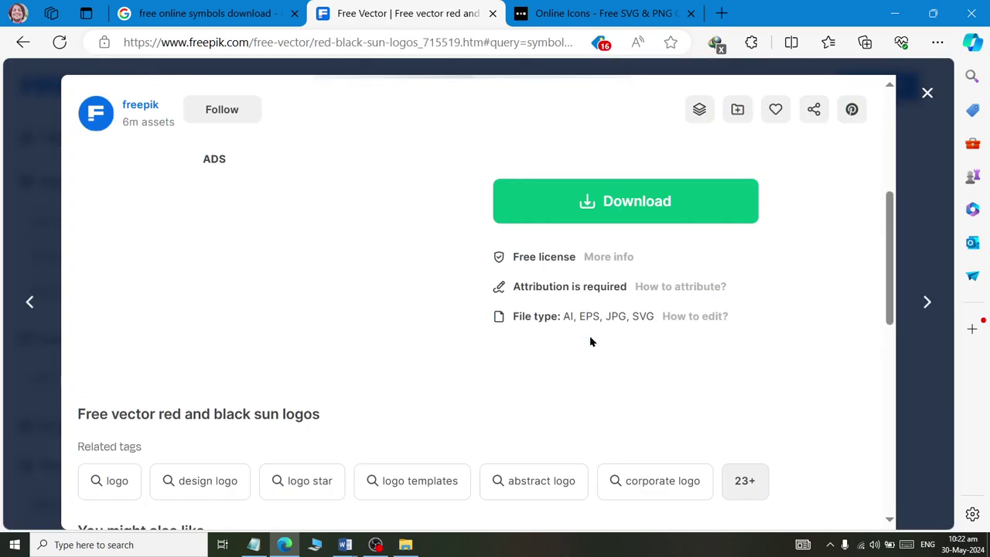
Download the sun logos as a free SVG file.
left_click(621, 203)
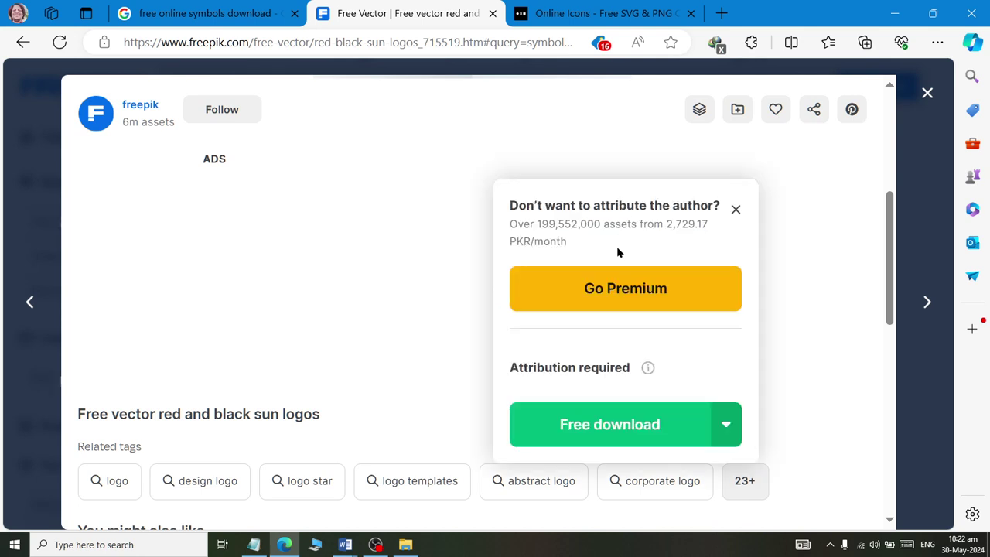
left_click(731, 434)
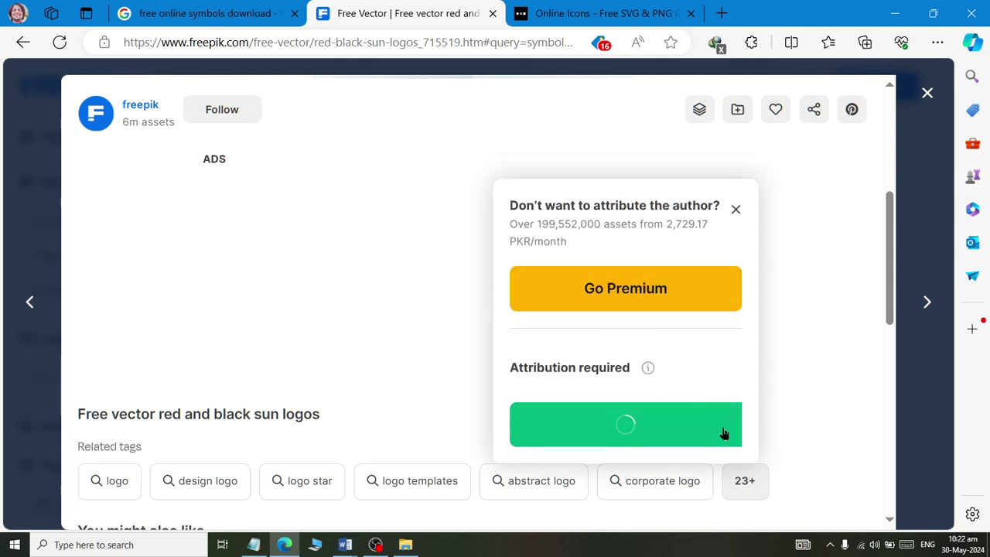
scroll(601, 530, "down", 3)
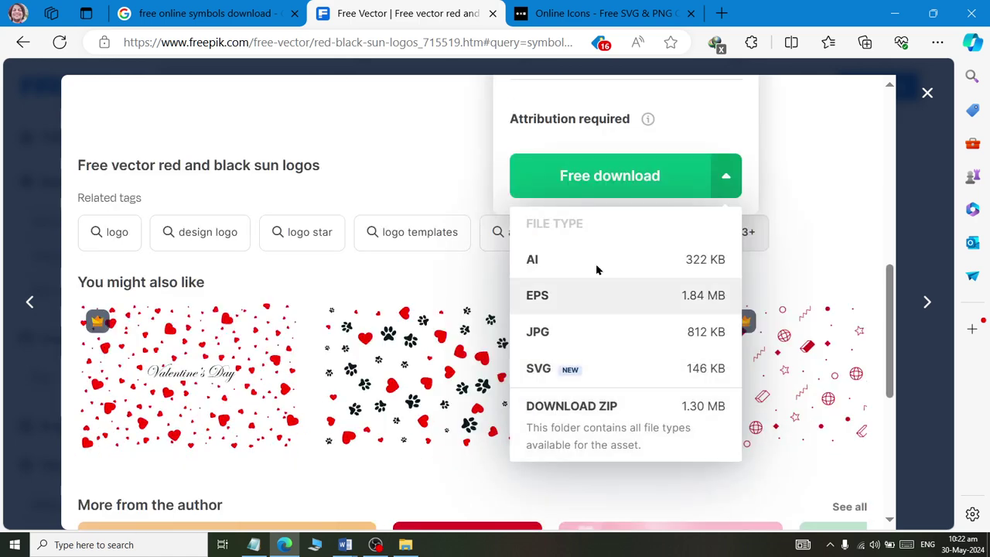
left_click(539, 371)
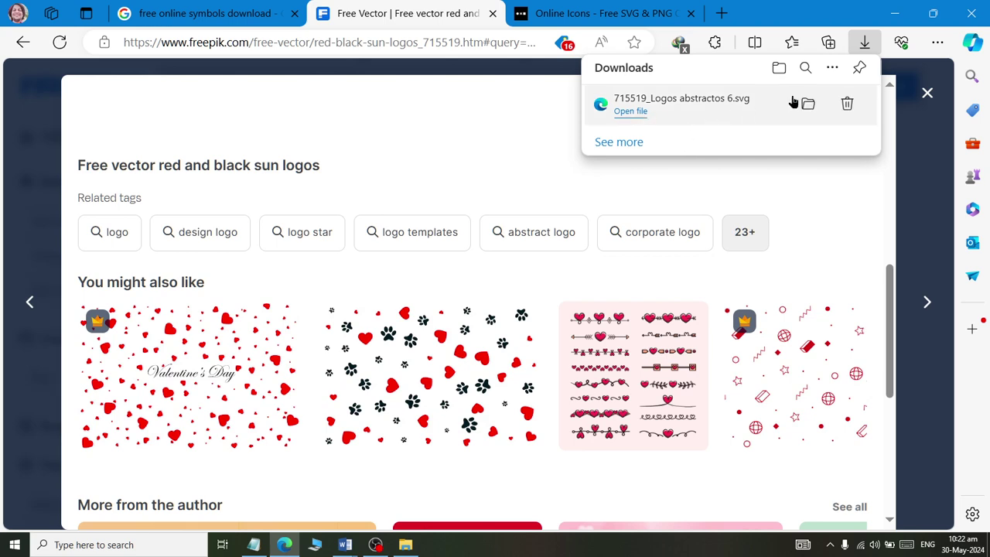
Open the downloaded sun logos SVG in its Downloads folder, after checking Word's Document1.
left_click(807, 103)
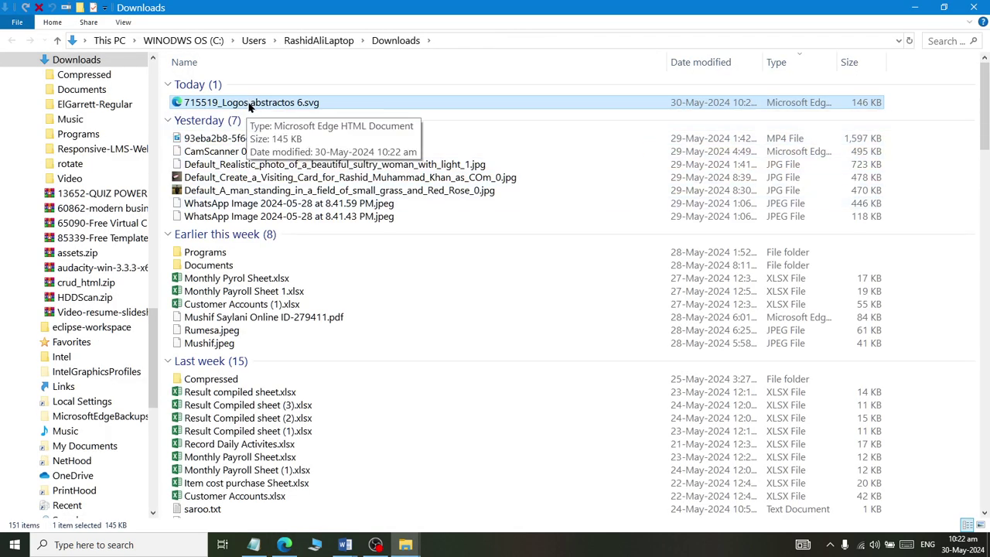
mouse_move(345, 545)
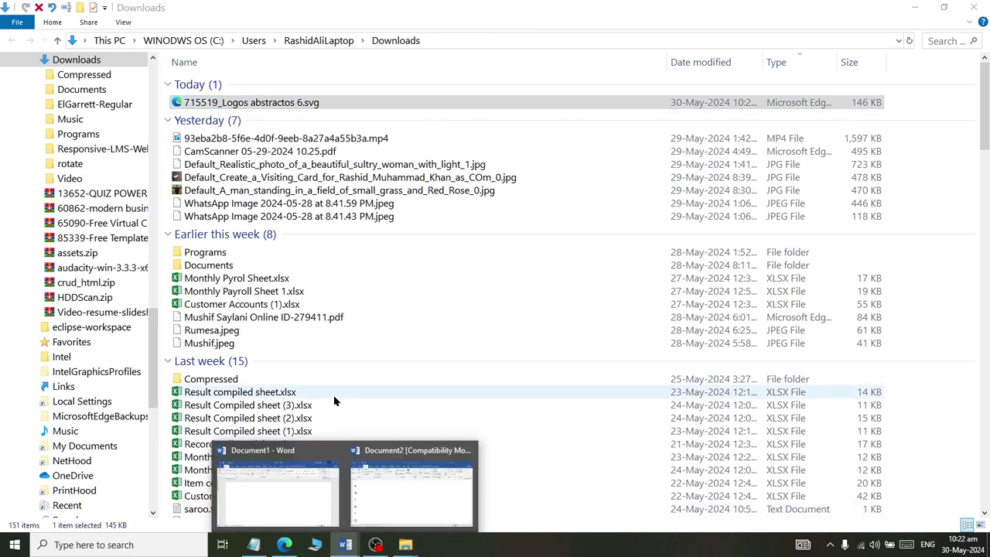
left_click(386, 496)
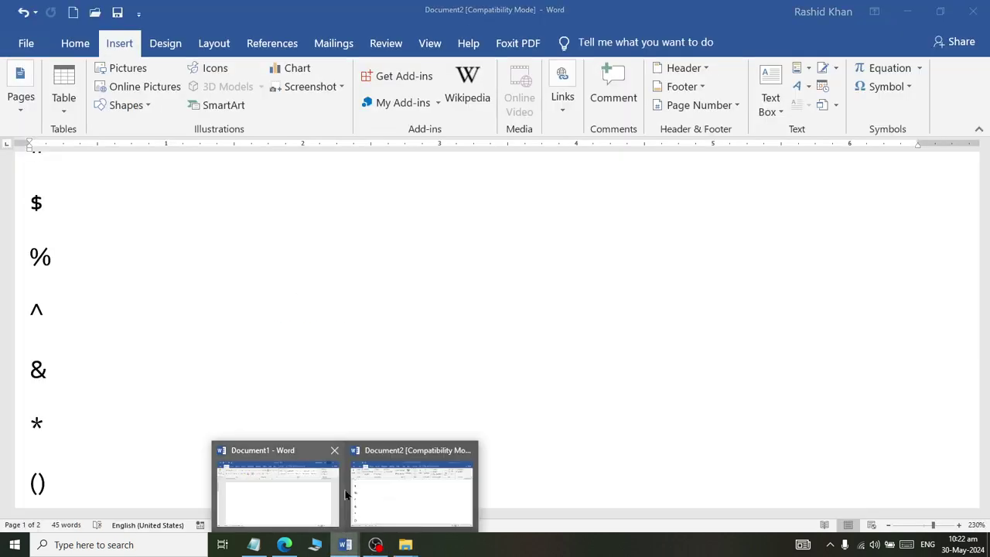
left_click(263, 487)
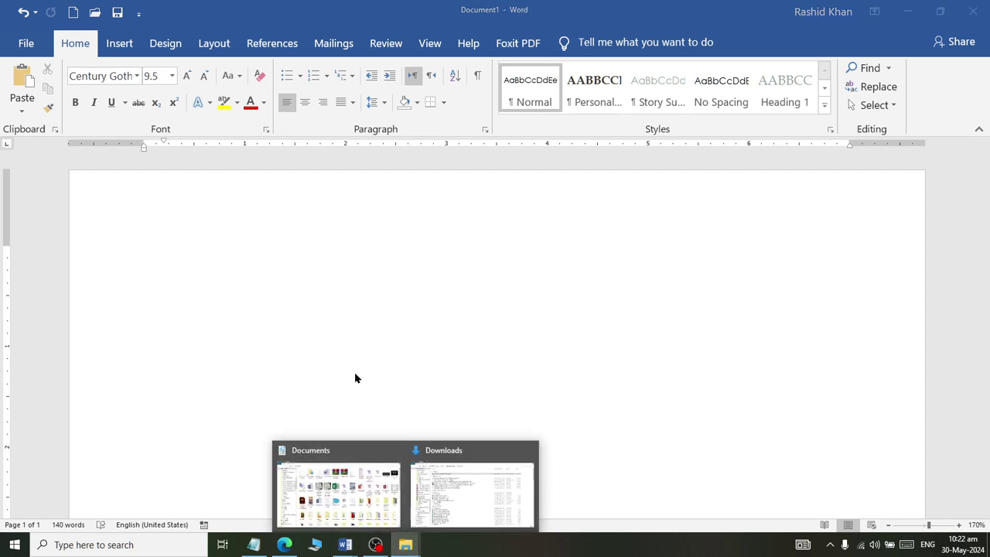
left_click(443, 495)
Drag the sun logos SVG into Word's Document1, inserting a 7" by 7" graphic, and show its Format options.
mouse_move(255, 101)
left_mouse_down()
mouse_move(382, 479)
mouse_move(261, 503)
mouse_move(515, 312)
left_mouse_up()
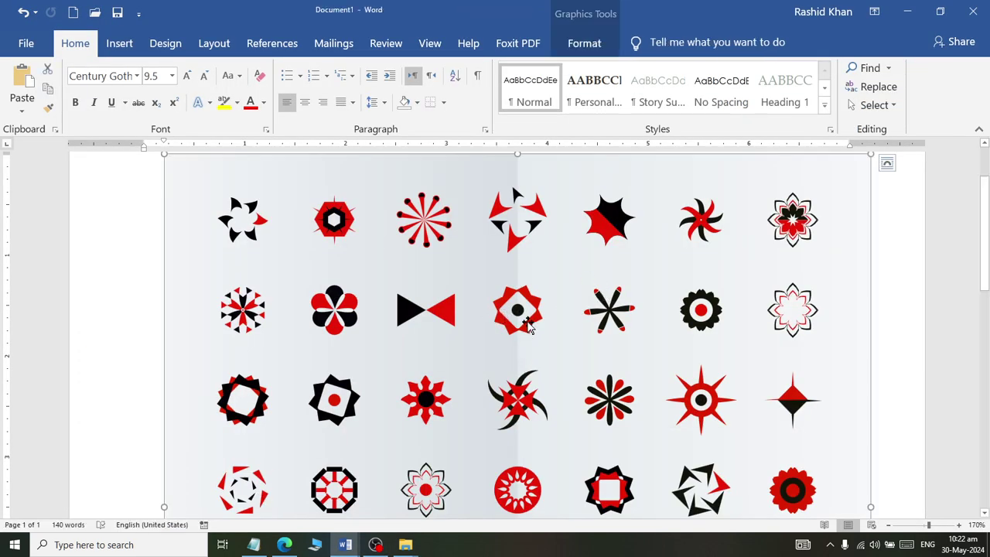
scroll(517, 303, "down", 3)
scroll(516, 303, "up", 3)
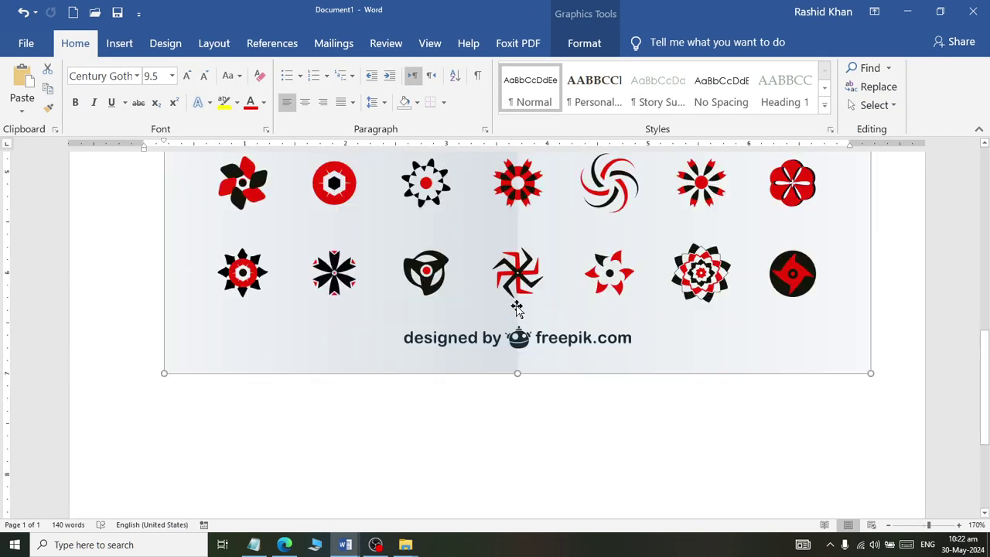
scroll(517, 309, "up", 1)
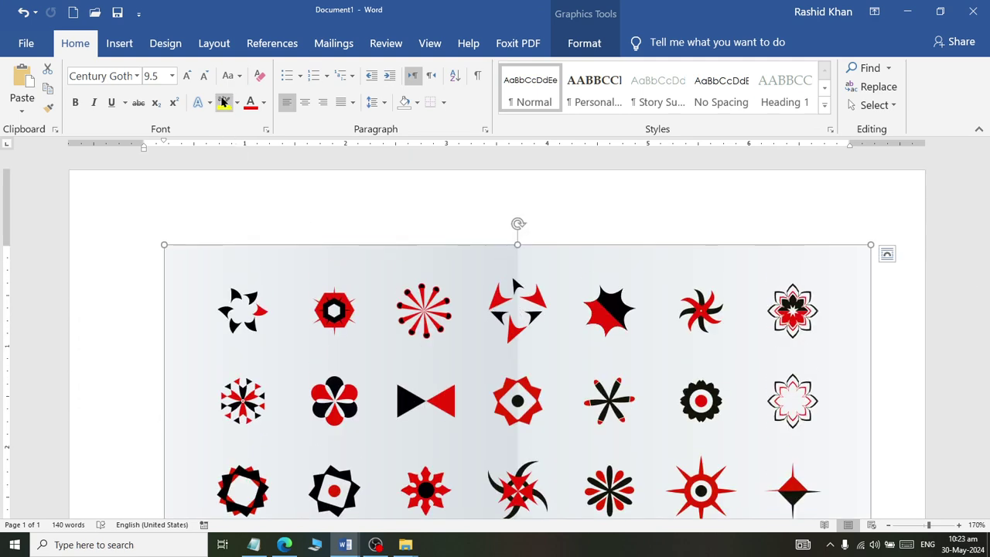
left_click(604, 44)
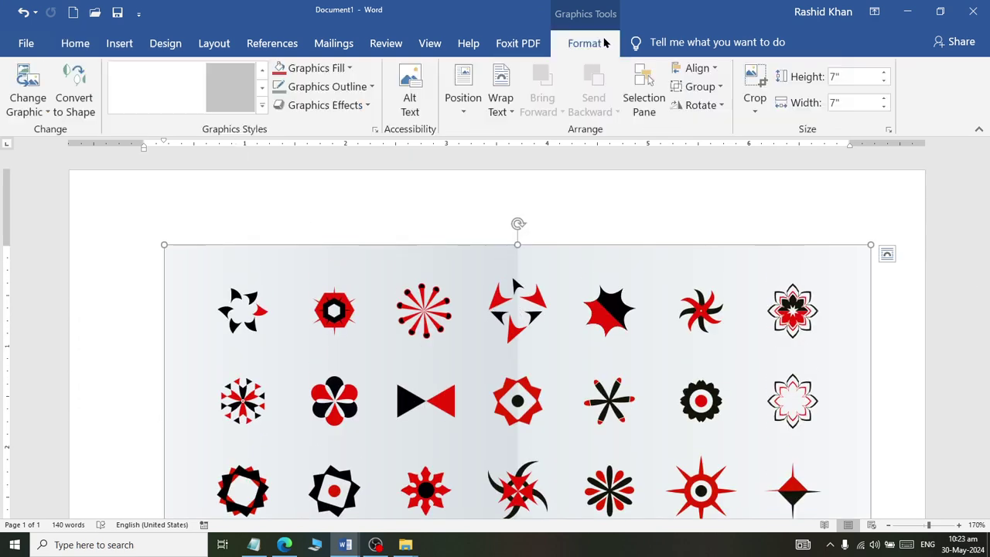
Crop the sun logos graphic's top, right and left edges down to one logo column.
left_click(755, 83)
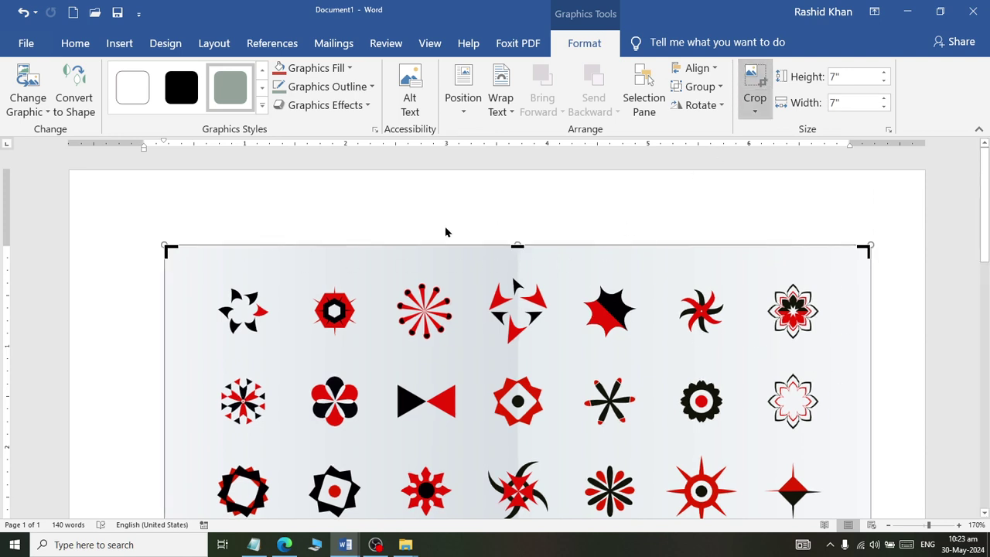
left_click_drag(517, 246, 518, 252)
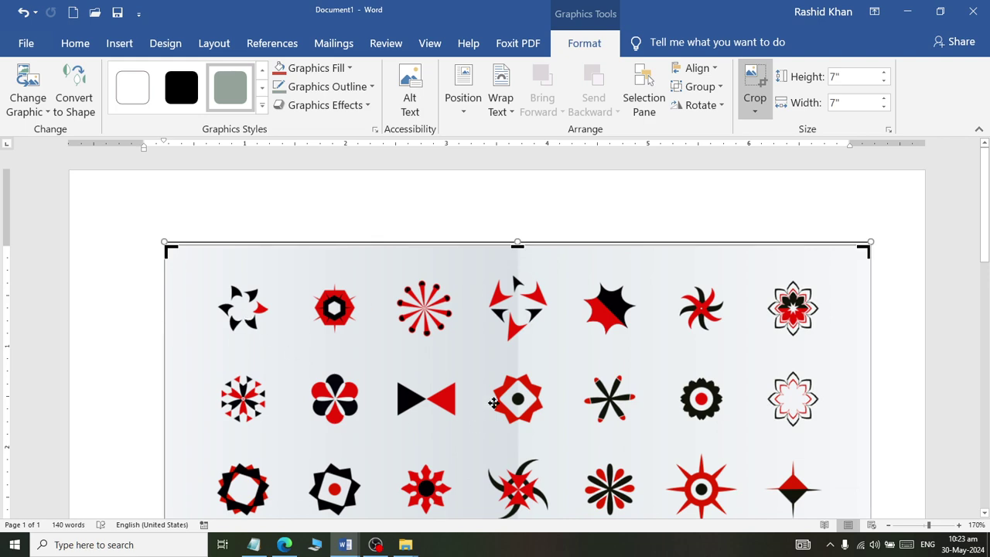
scroll(494, 402, "down", 3)
scroll(777, 343, "up", 2)
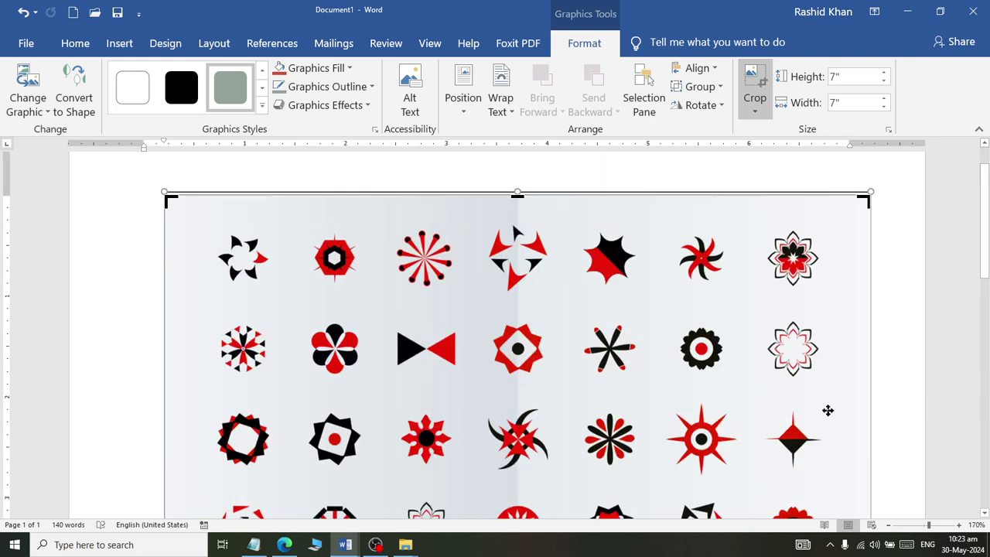
scroll(828, 411, "down", 3)
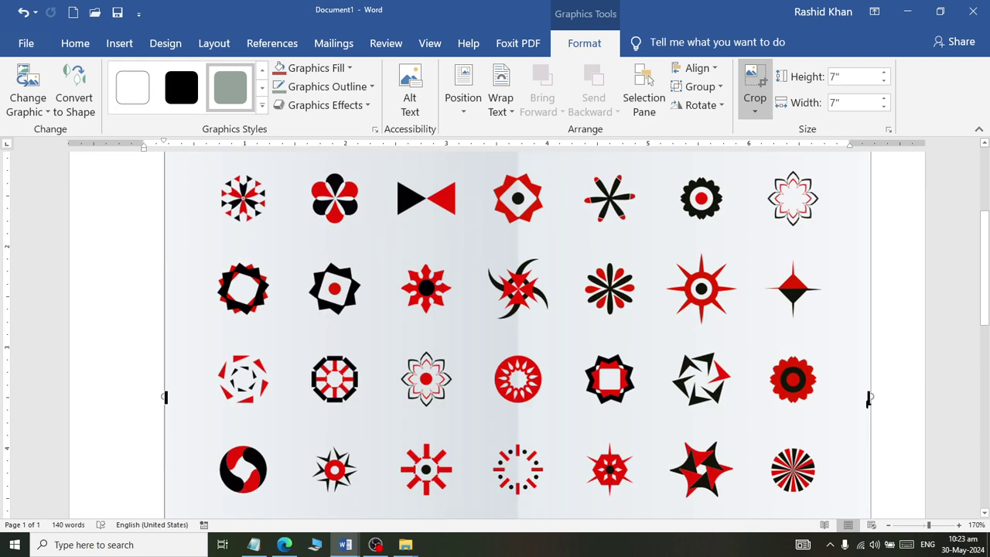
left_click_drag(868, 398, 745, 388)
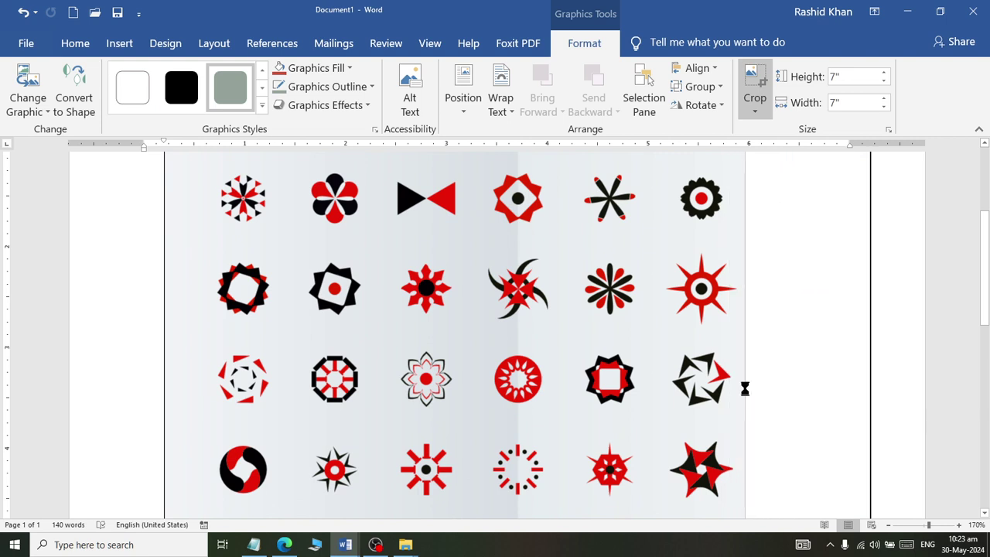
left_click_drag(263, 395, 662, 401)
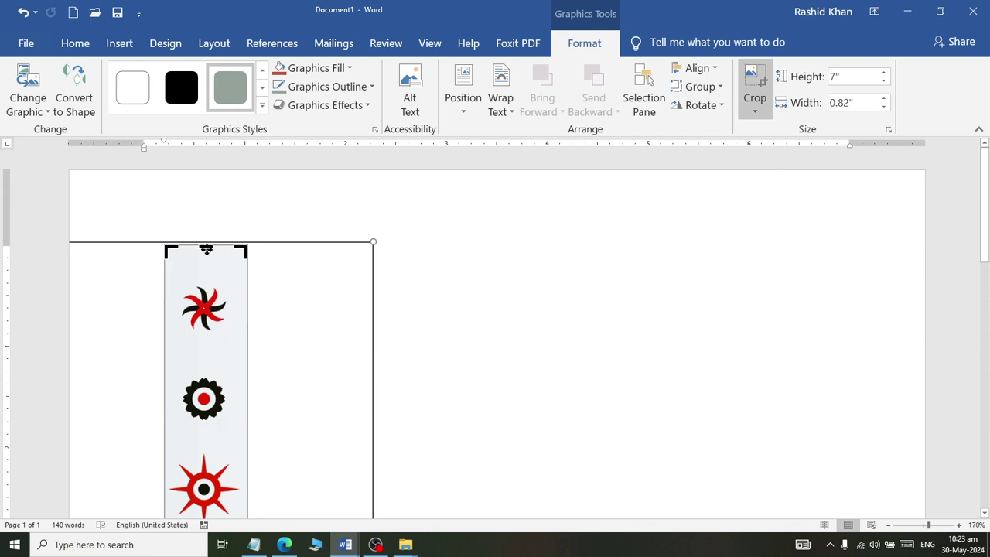
Crop the column down to a single gear logo, about 0.49" high by 0.52" wide.
left_click_drag(205, 244, 205, 368)
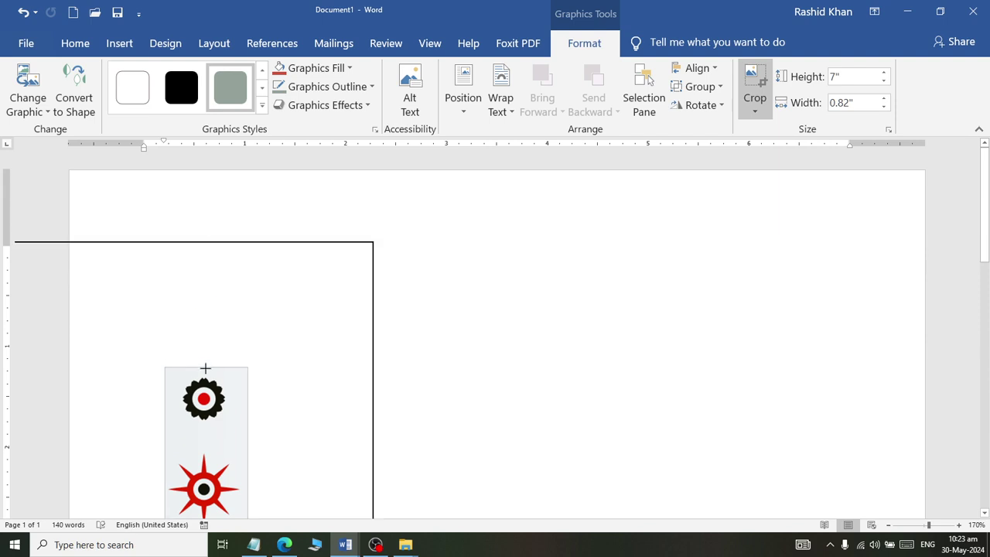
scroll(203, 379, "down", 3)
scroll(203, 379, "down", 5)
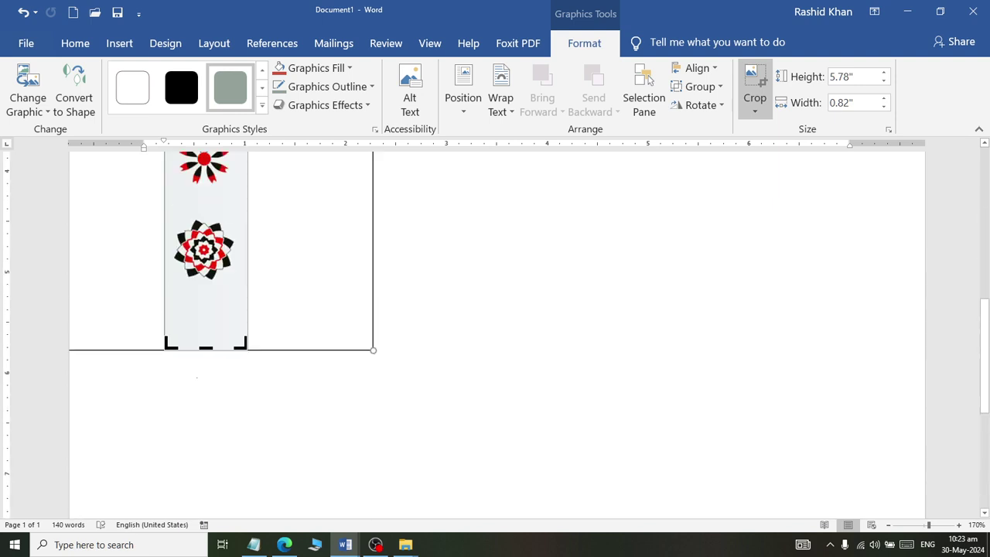
left_click_drag(205, 349, 208, 179)
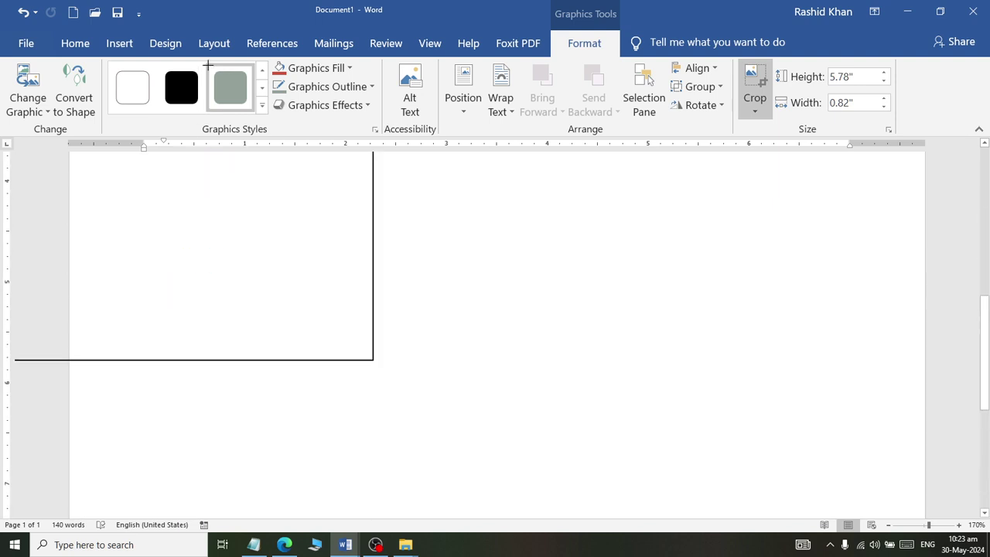
scroll(208, 398, "up", 1)
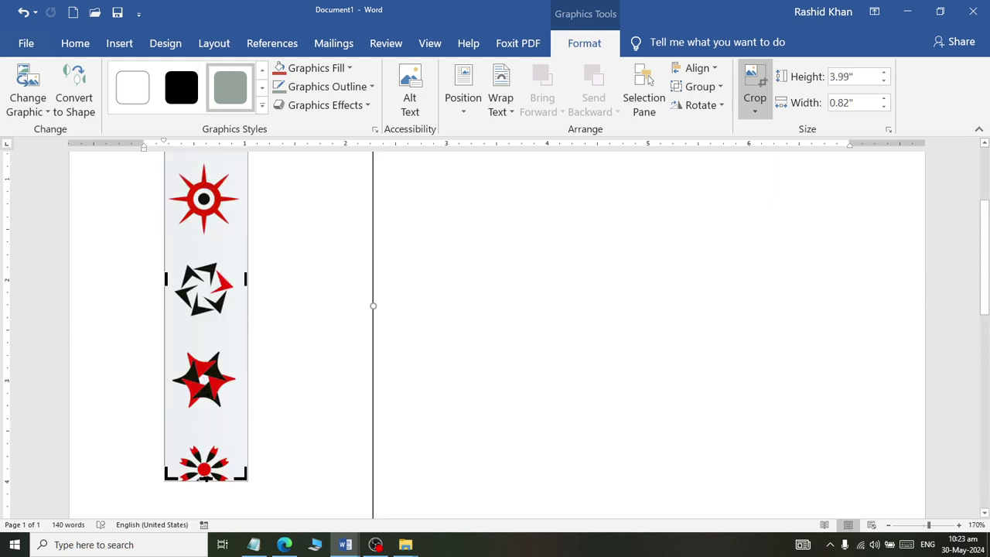
left_click_drag(206, 477, 206, 155)
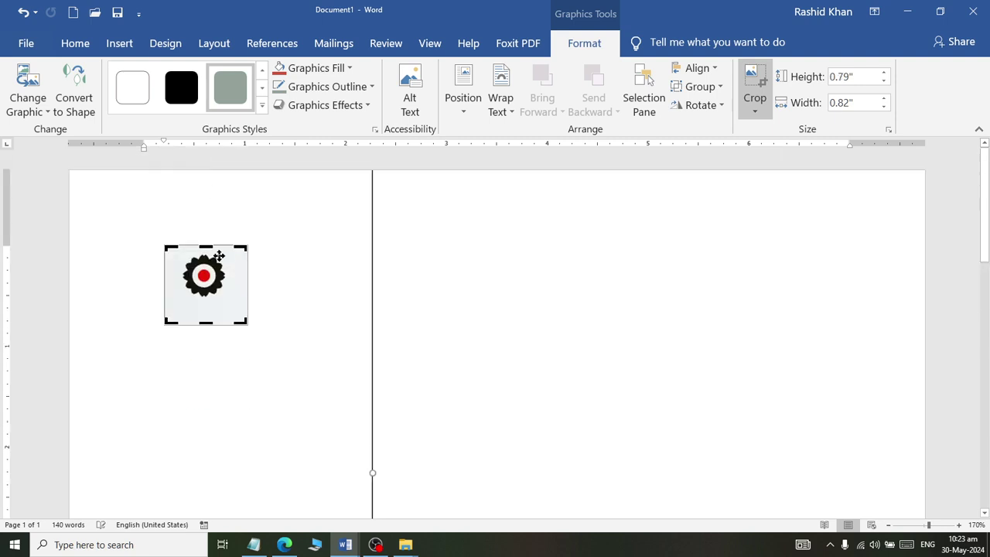
left_click_drag(206, 321, 206, 302)
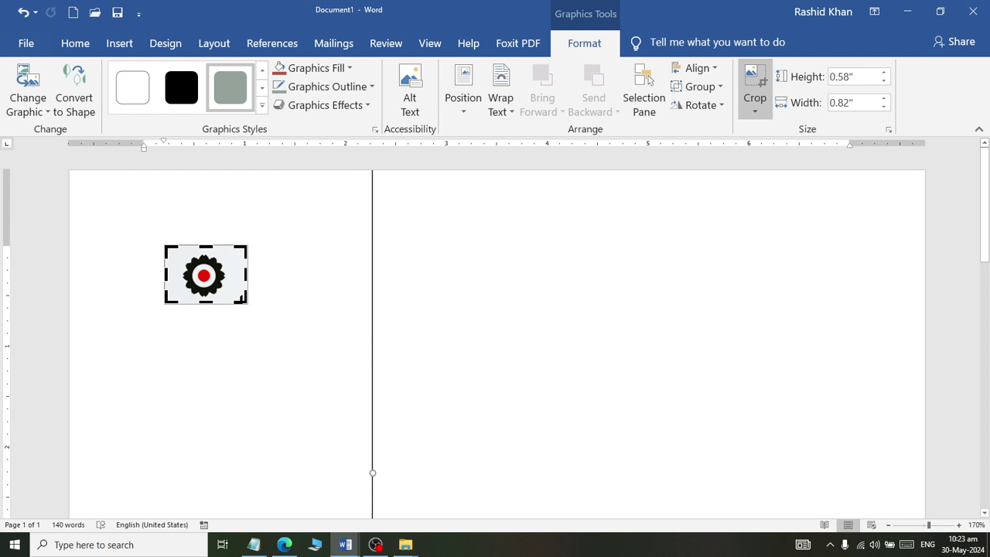
left_click_drag(245, 301, 229, 298)
left_click_drag(166, 246, 177, 252)
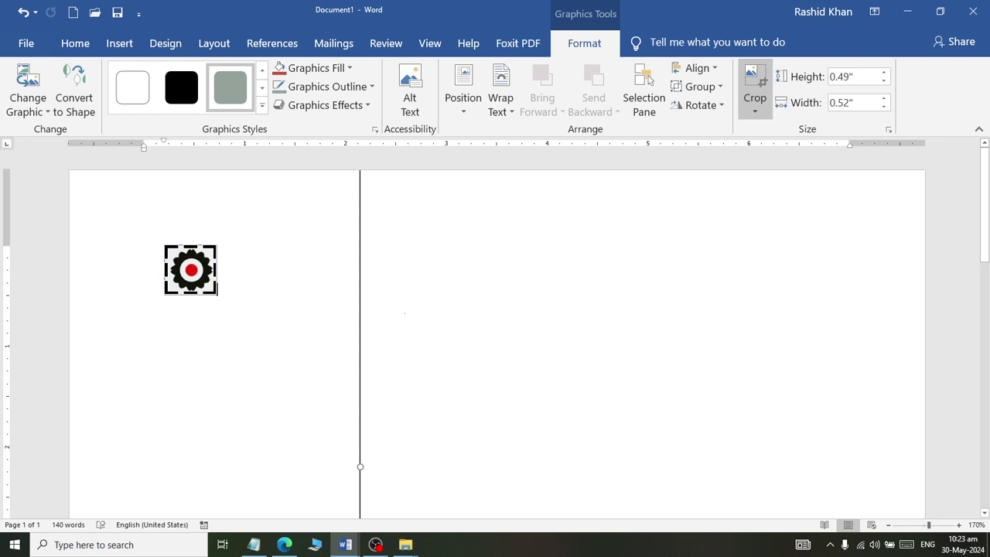
Finish cropping the gear, set it In Front of Text, drag it lower, then return to Edge.
left_click(232, 294)
left_click(191, 270)
left_click(232, 254)
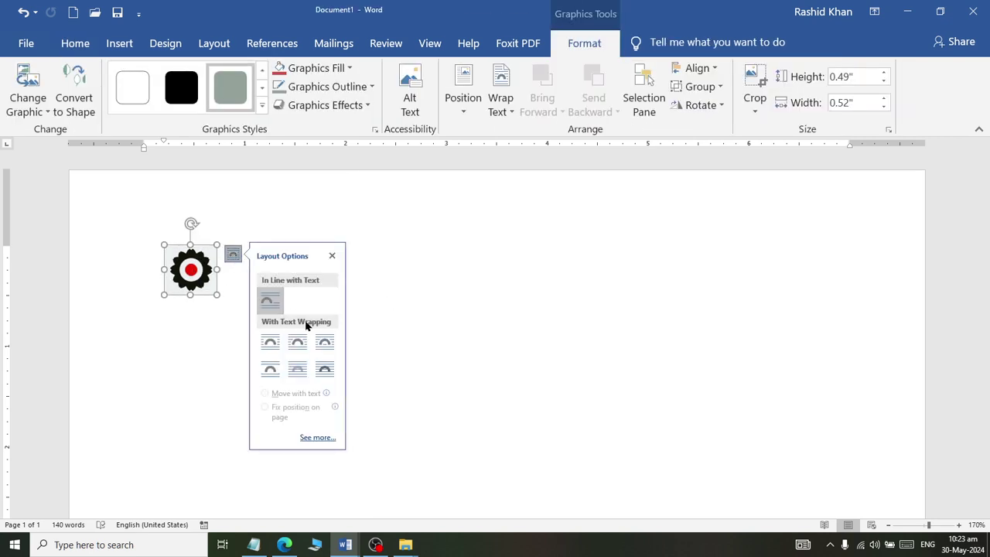
left_click(325, 368)
key("Escape")
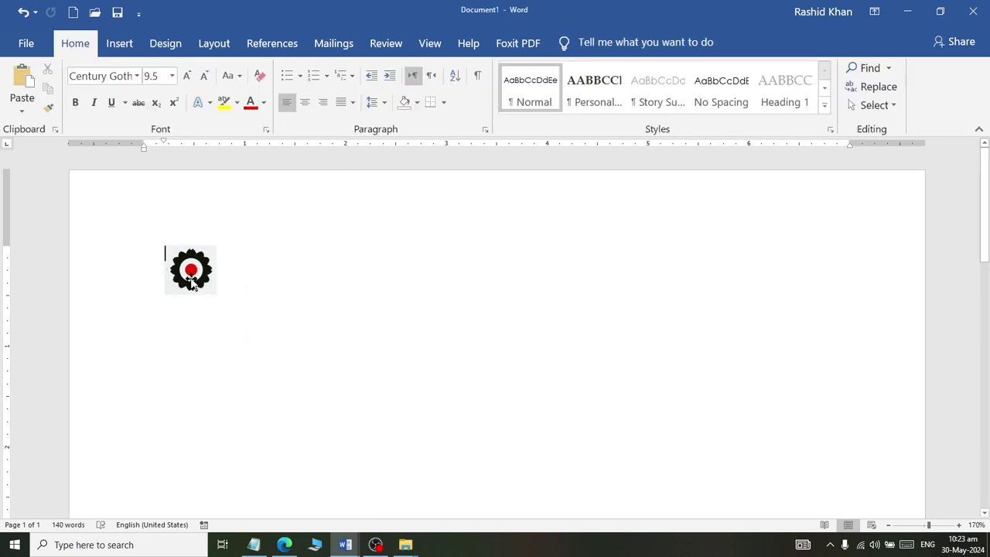
mouse_move(191, 282)
left_mouse_down()
mouse_move(246, 305)
mouse_move(269, 441)
left_mouse_up()
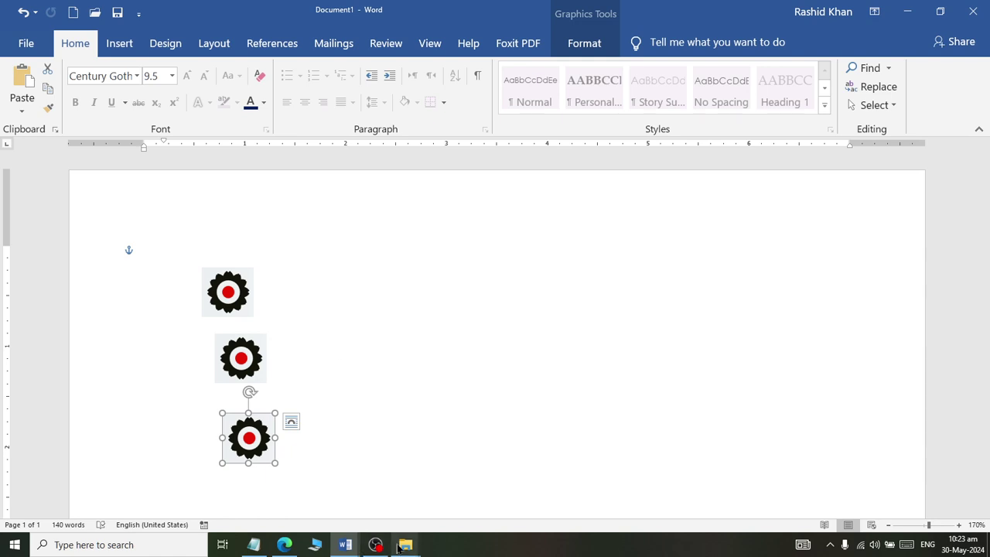
left_click(284, 545)
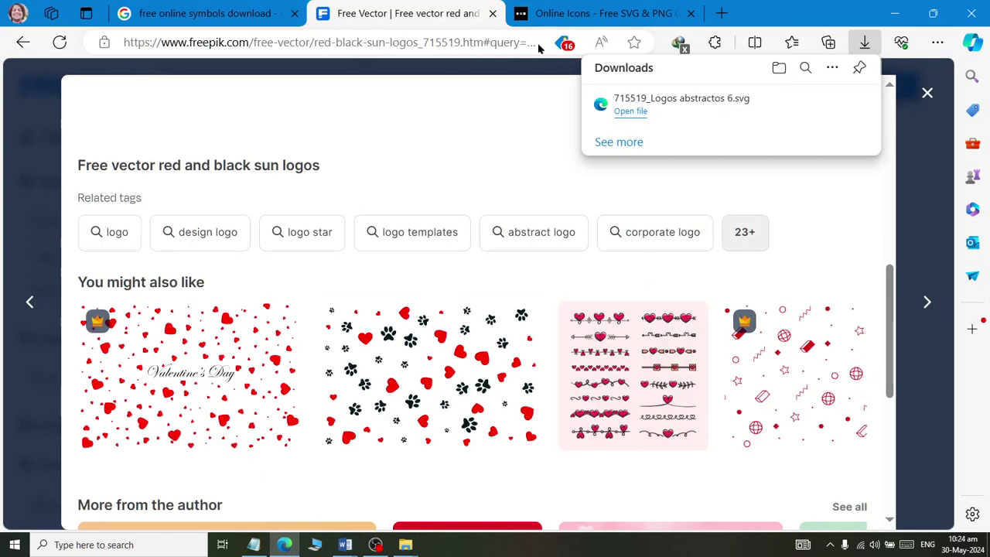
Close the Freepik tab and open the 'online' monitor-with-cursor icon's page from the results.
left_click(492, 13)
scroll(433, 217, "down", 2)
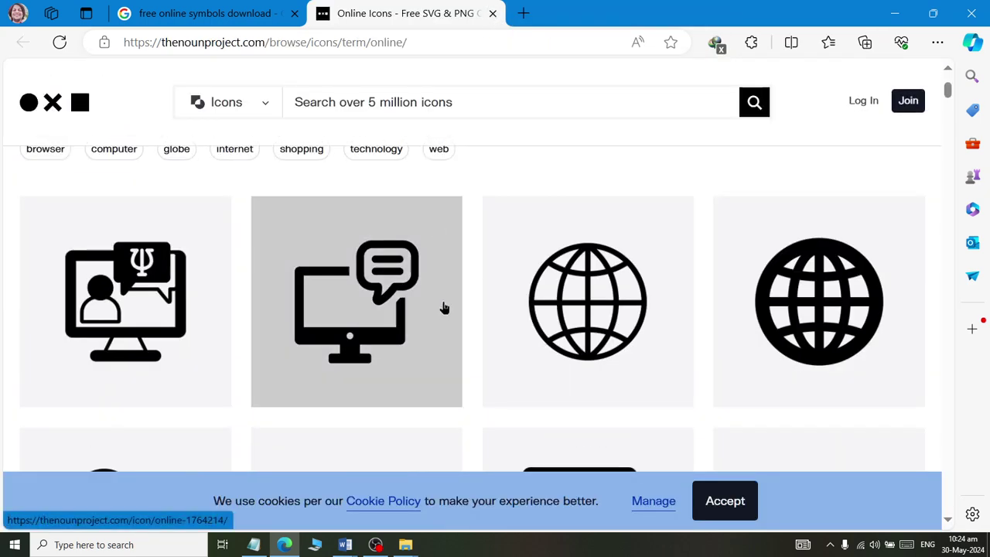
scroll(356, 339, "down", 3)
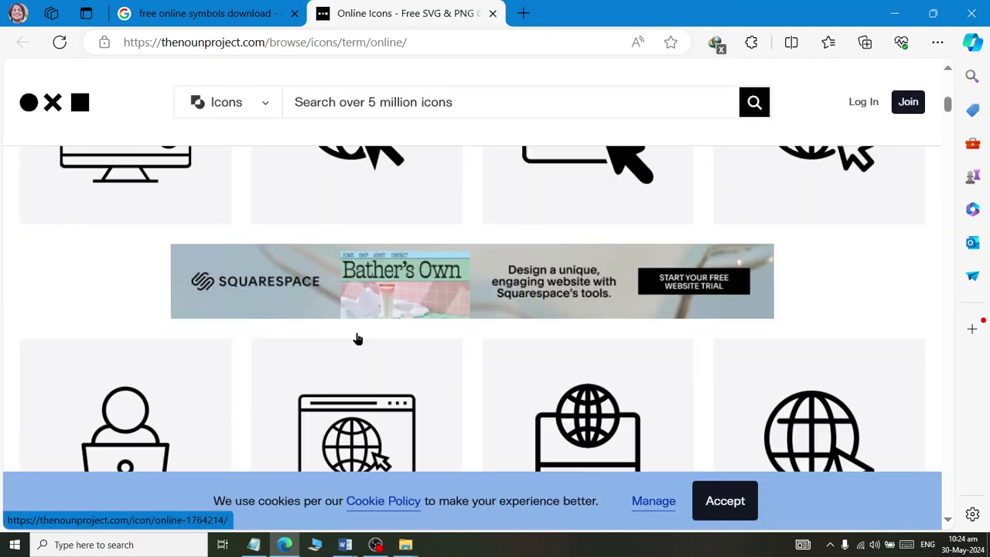
scroll(355, 339, "down", 2)
scroll(355, 339, "down", 2)
scroll(358, 358, "down", 2)
scroll(358, 358, "down", 1)
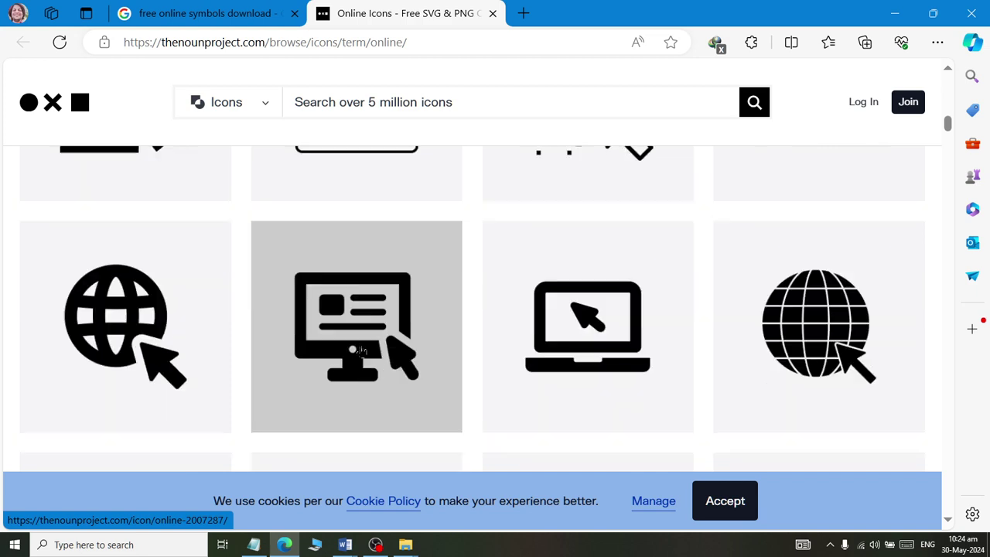
scroll(359, 352, "down", 3)
scroll(363, 325, "up", 2)
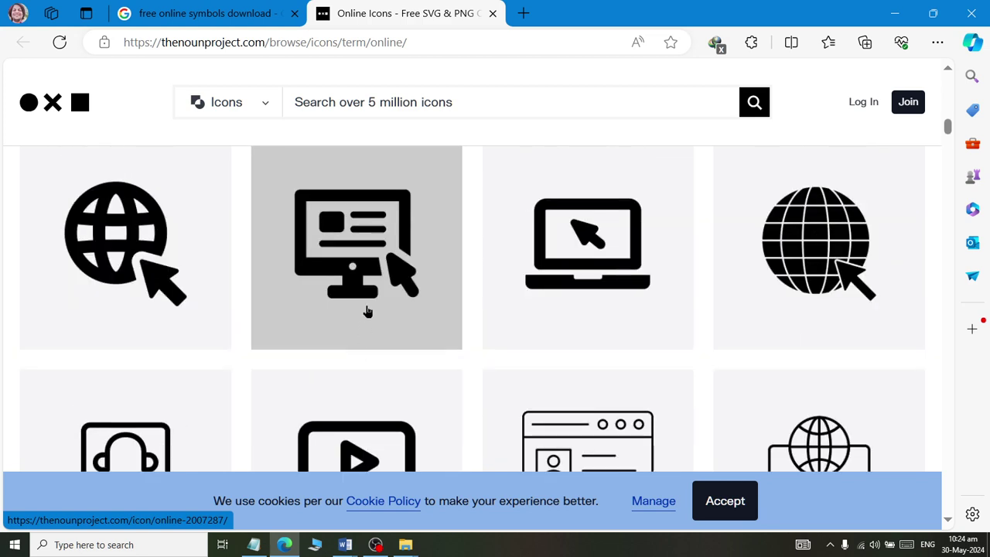
left_click(376, 244)
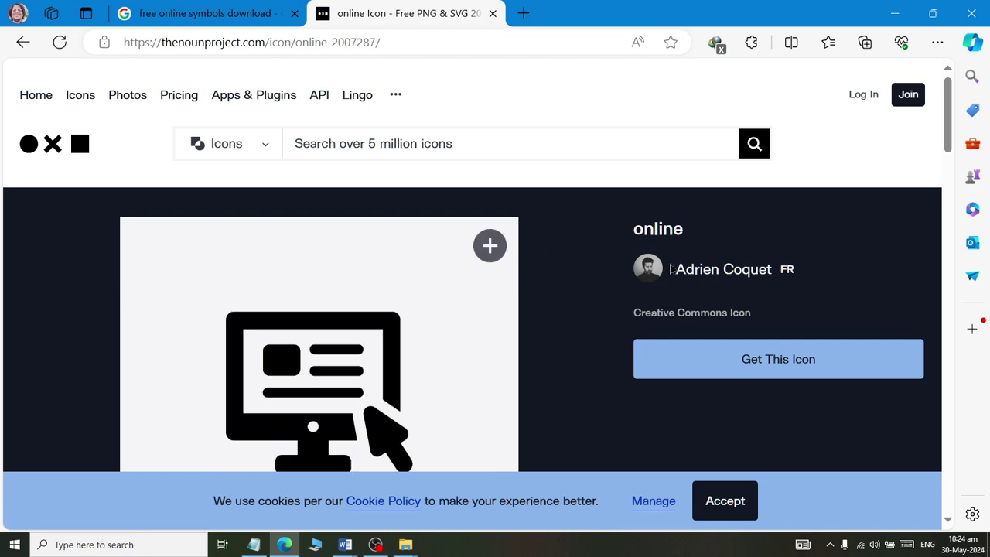
Look over the icon page and request the icon with Get This Icon.
scroll(673, 272, "down", 1)
scroll(678, 277, "up", 1)
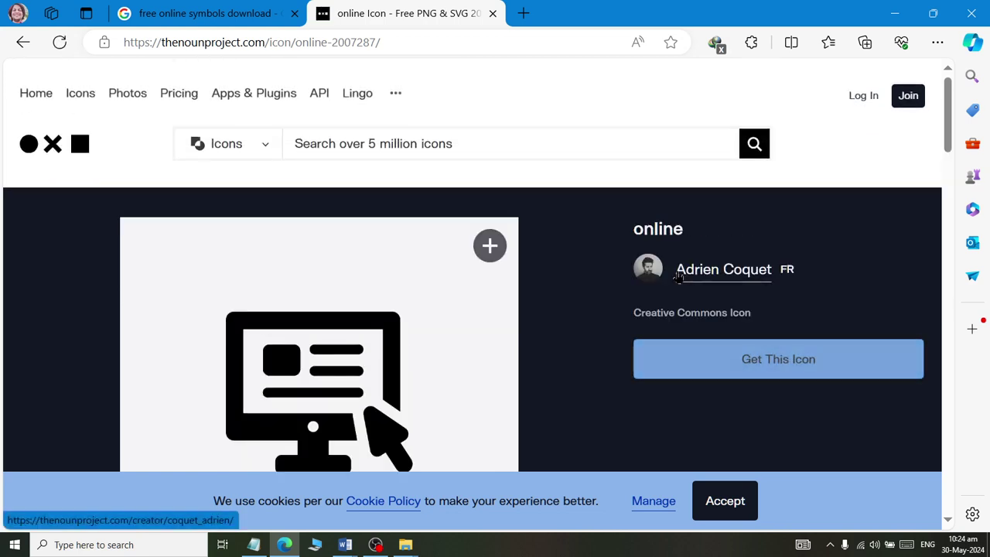
scroll(675, 276, "down", 4)
scroll(675, 276, "down", 1)
scroll(674, 285, "down", 1)
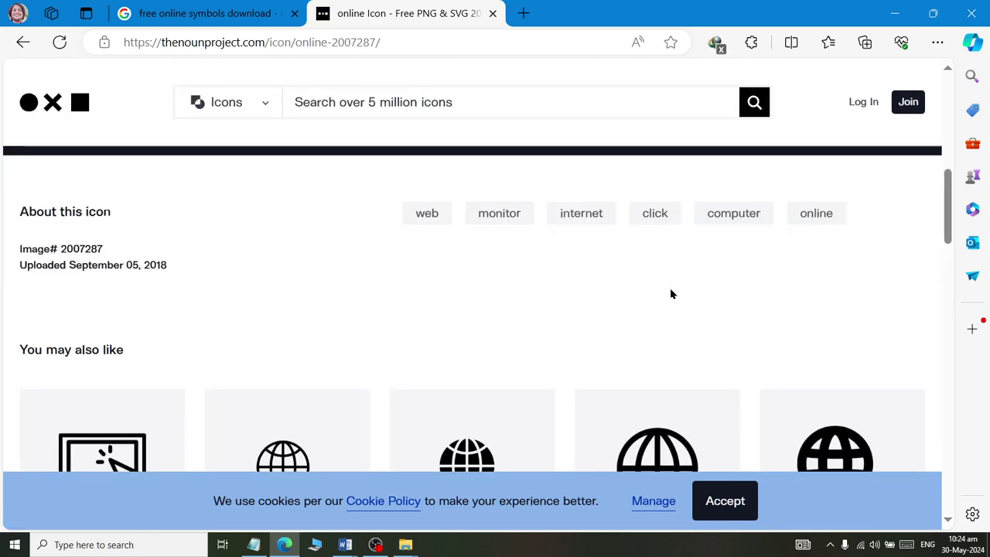
scroll(669, 288, "down", 1)
scroll(670, 292, "up", 1)
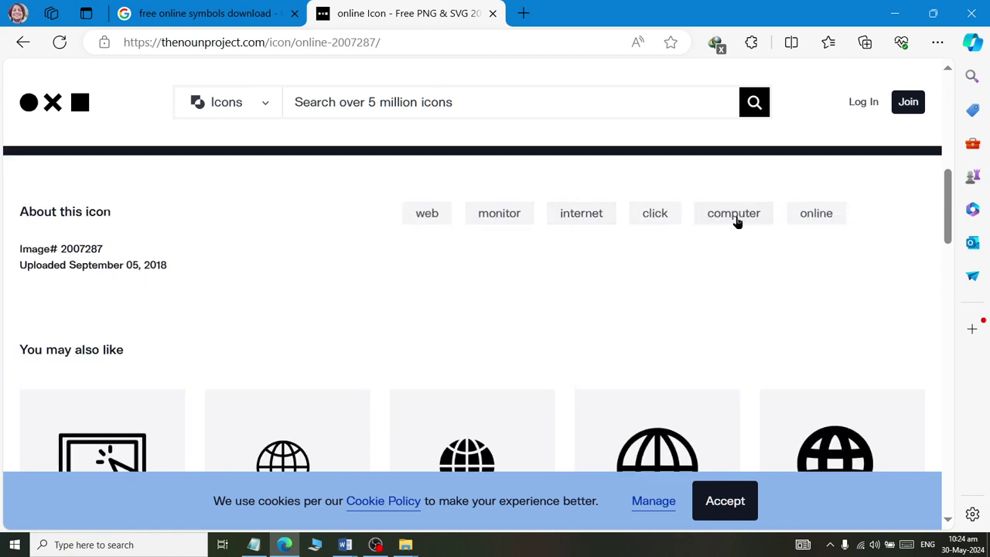
scroll(788, 236, "down", 3)
scroll(776, 246, "up", 3)
scroll(775, 247, "up", 2)
scroll(776, 283, "up", 2)
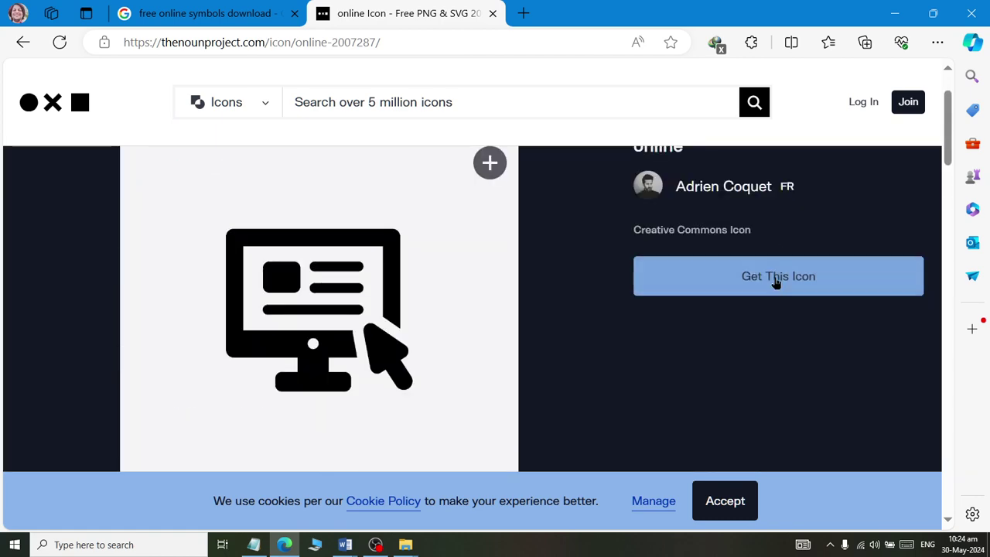
left_click(776, 283)
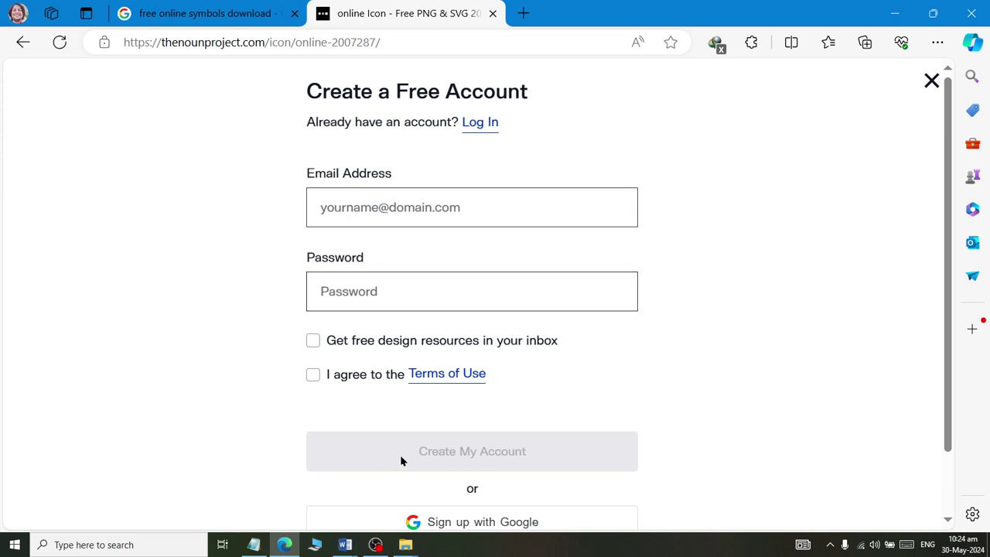
Start Sign up with Google, choose the Google account and enter its password.
scroll(401, 461, "down", 1)
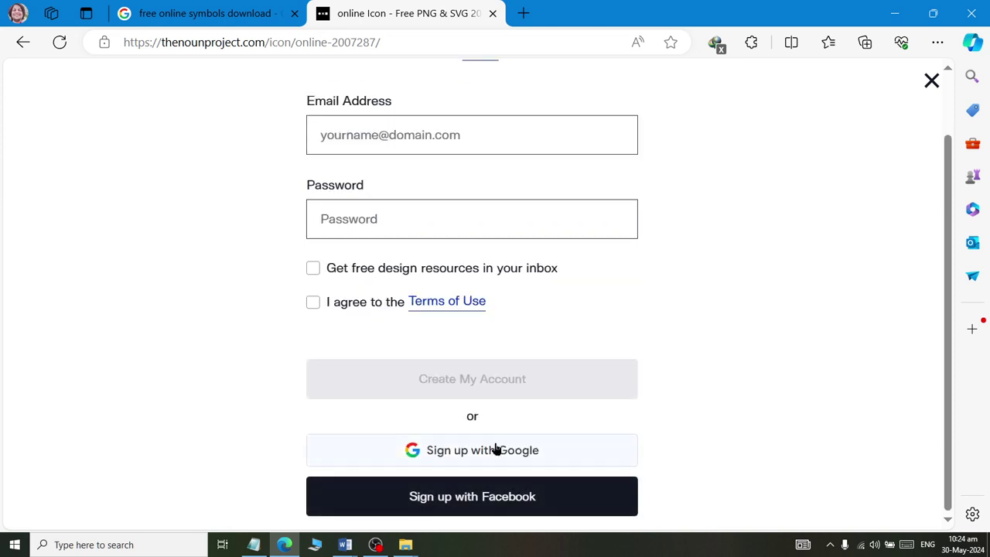
scroll(496, 449, "up", 1)
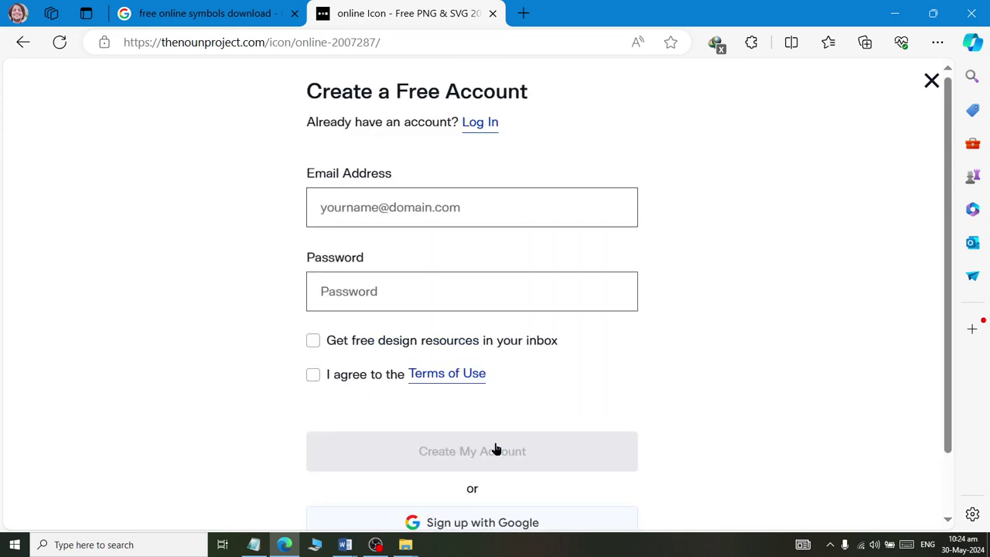
scroll(495, 450, "down", 1)
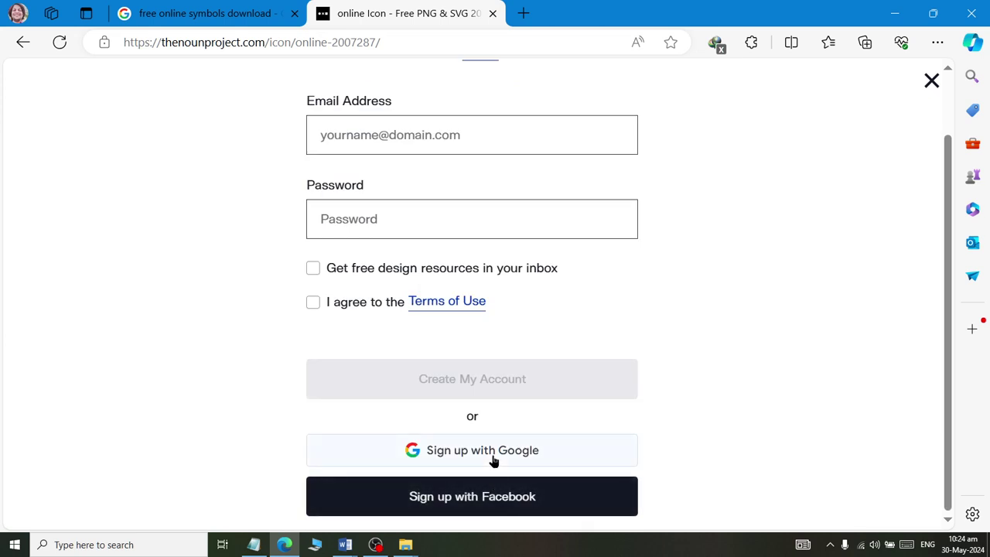
left_click(495, 458)
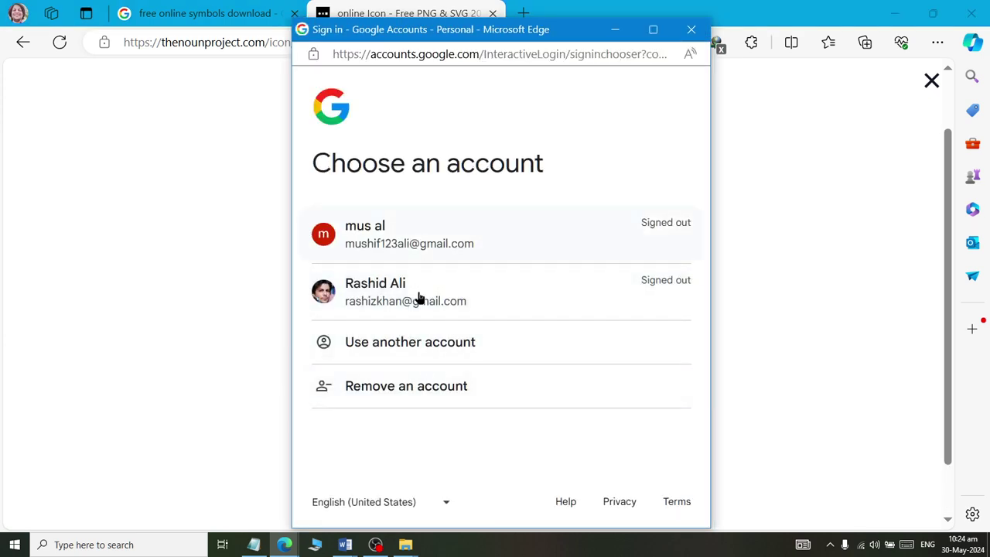
left_click(426, 284)
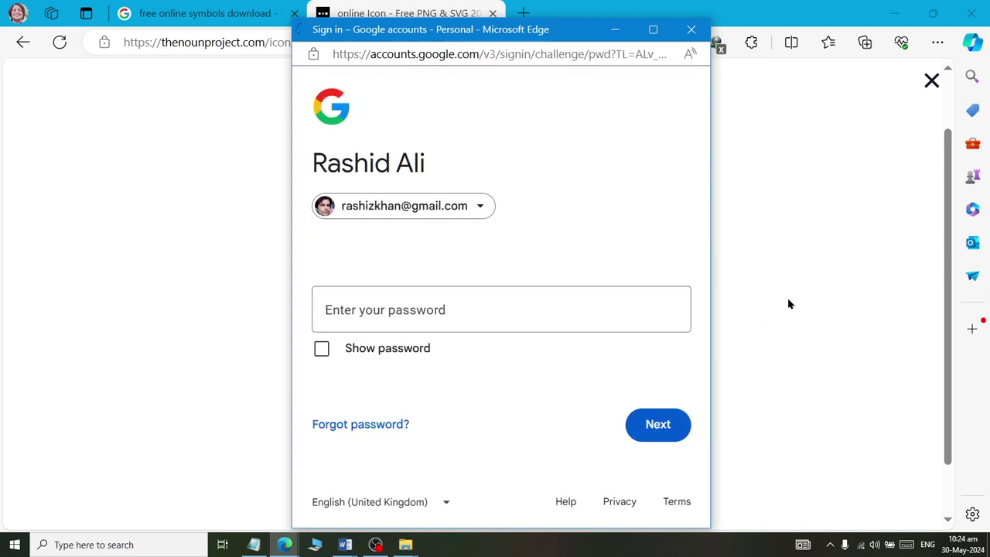
left_click(397, 311)
type("***")
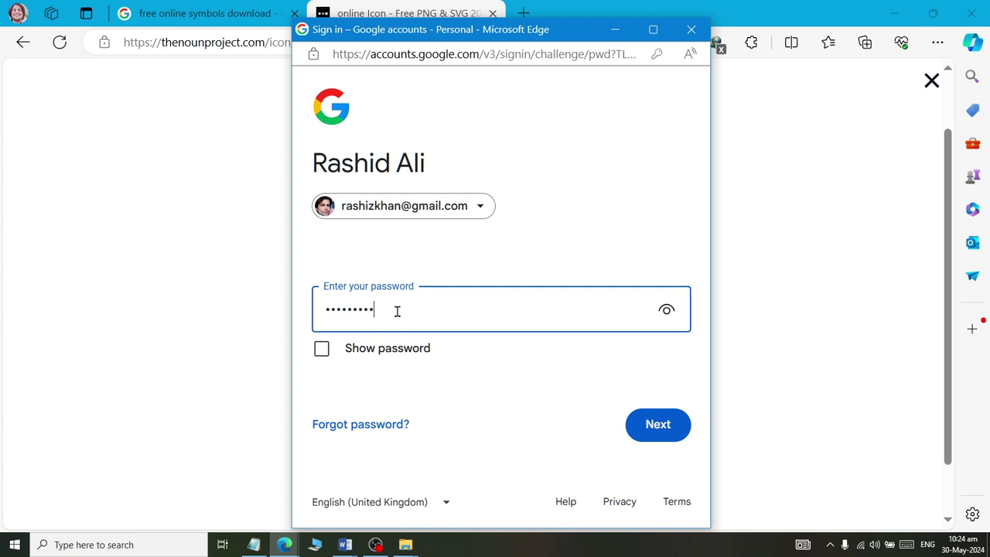
key("Return")
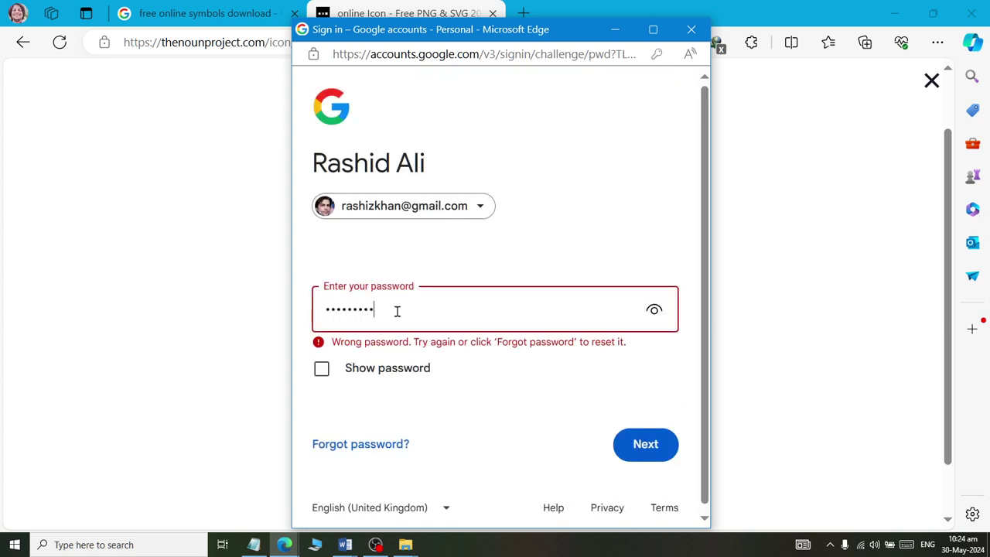
key("Return")
type("**")
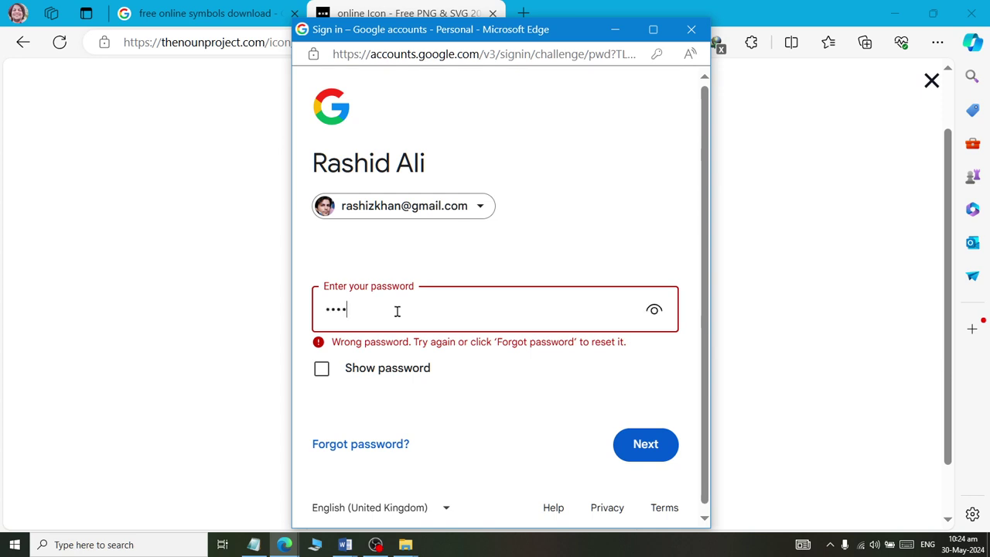
type("*****")
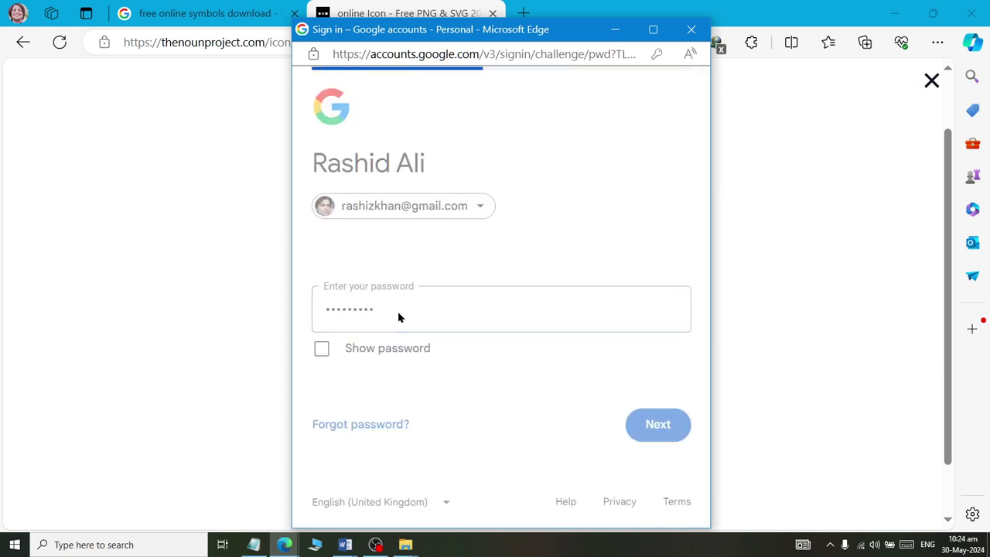
Confirm the sign-in, accept the Terms of Use, pass the human check and Create My Account.
scroll(398, 317, "down", 3)
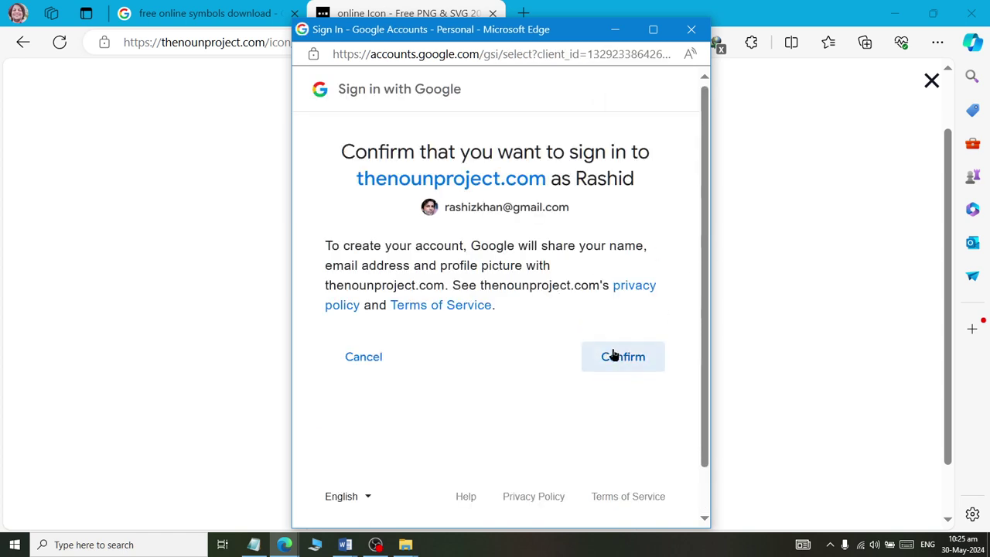
left_click(615, 352)
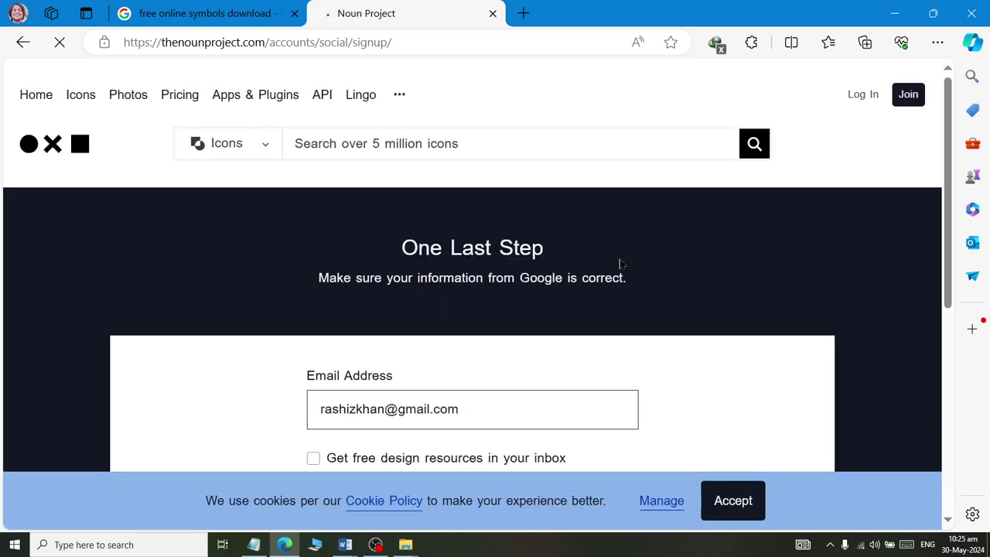
scroll(619, 264, "down", 3)
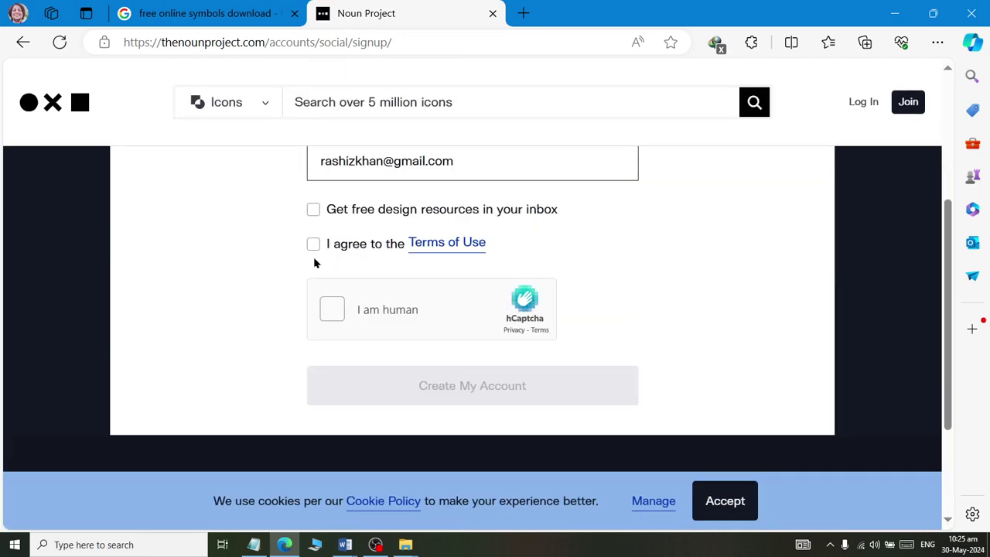
left_click(313, 246)
left_click(331, 313)
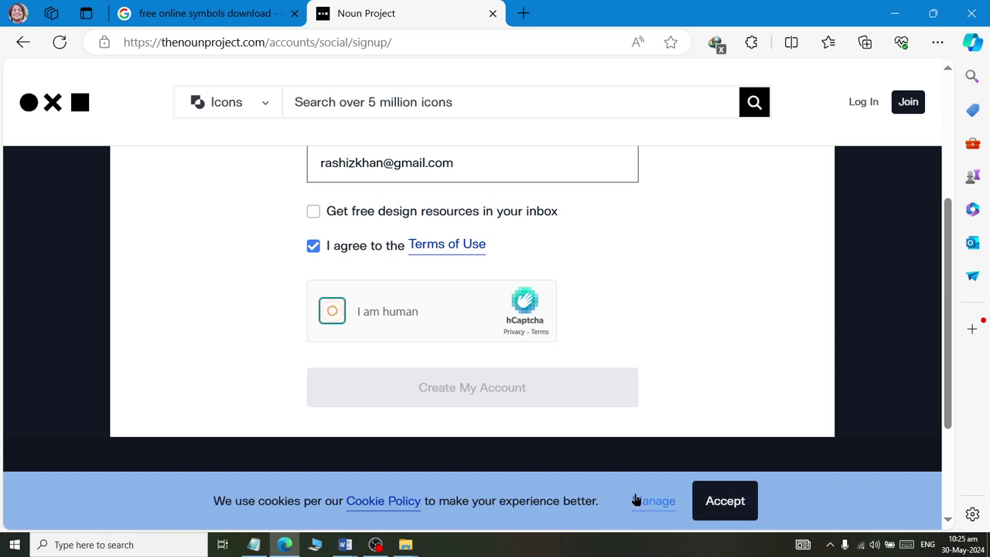
left_click(544, 394)
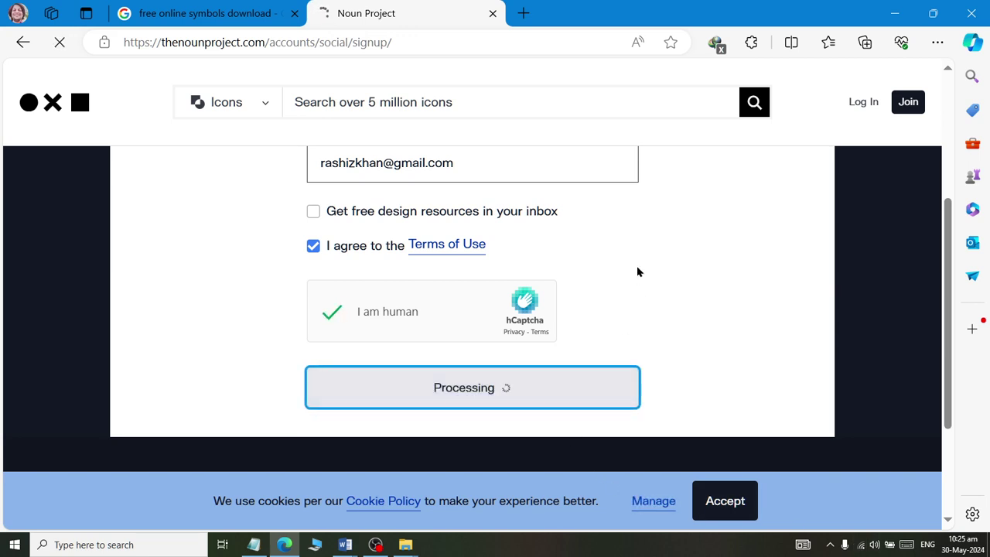
Get the icon and choose the free Basic Download option, then continue.
scroll(545, 270, "down", 2)
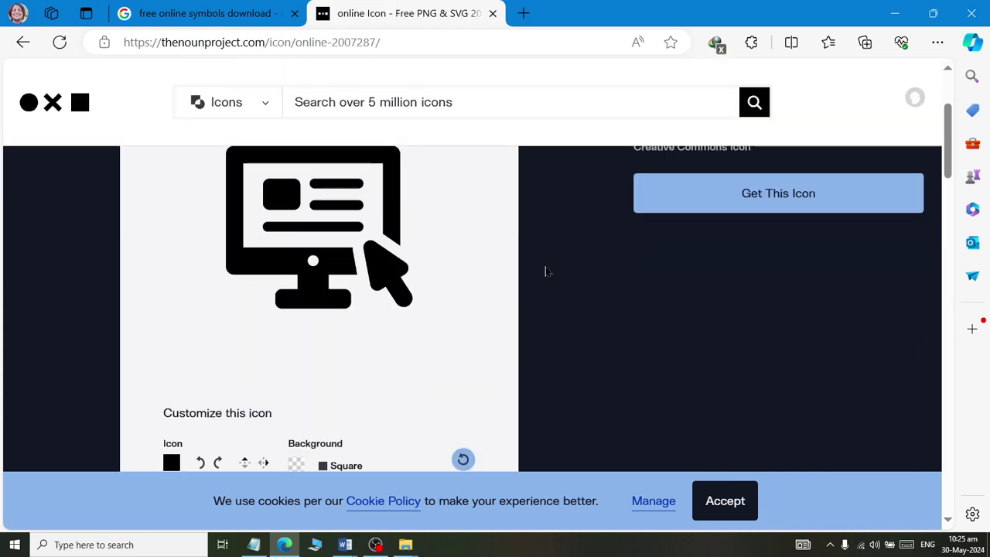
scroll(549, 269, "up", 2)
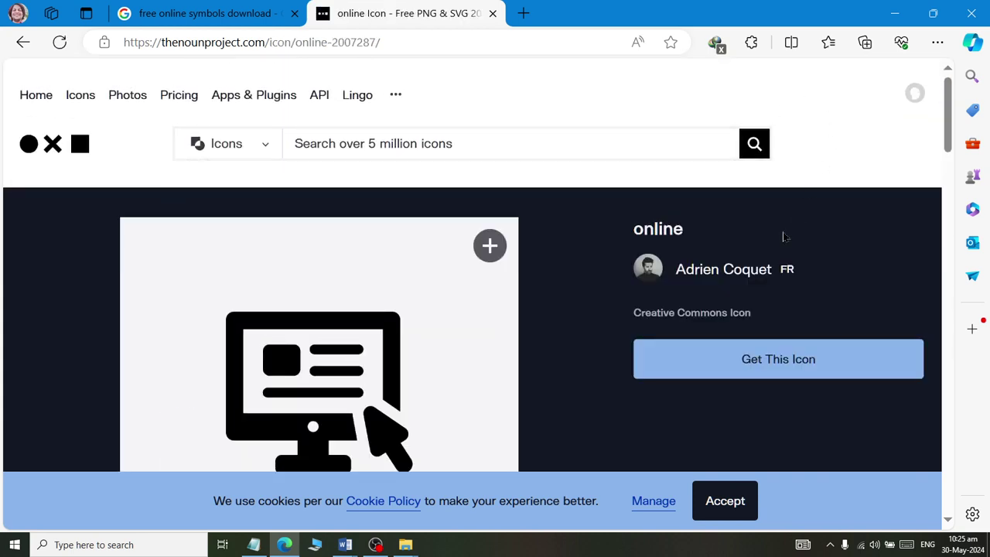
scroll(774, 270, "down", 5)
scroll(773, 270, "up", 3)
left_click(804, 192)
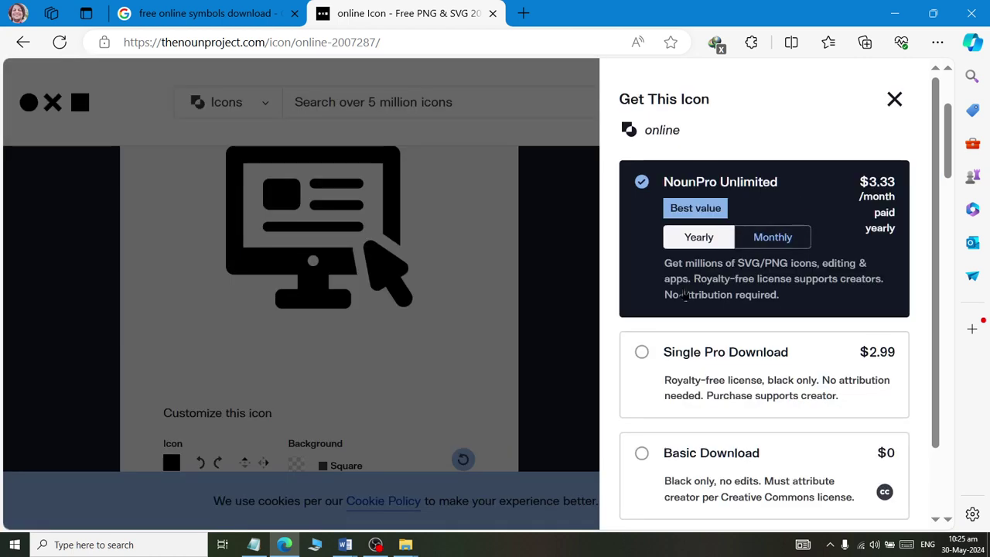
scroll(712, 364, "down", 2)
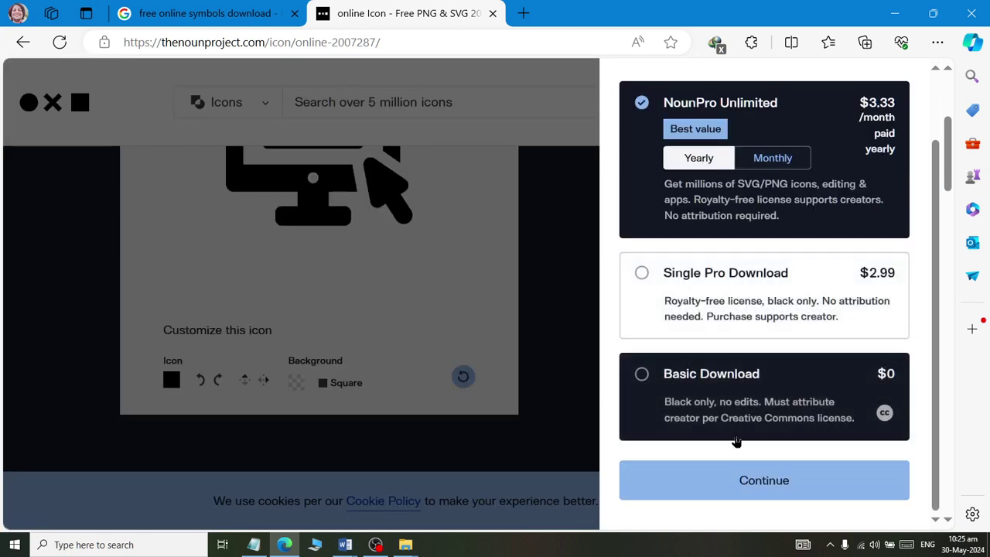
left_click(648, 378)
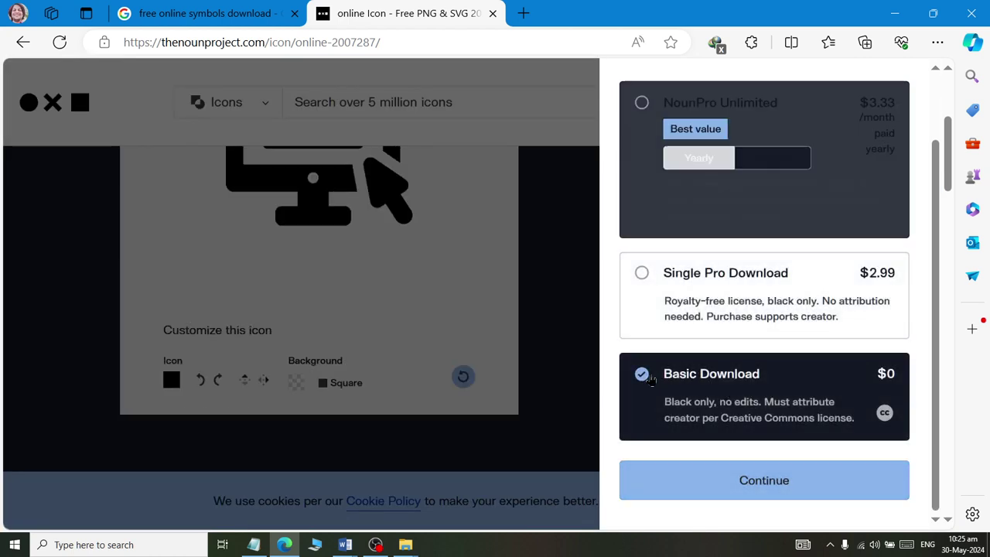
left_click(773, 481)
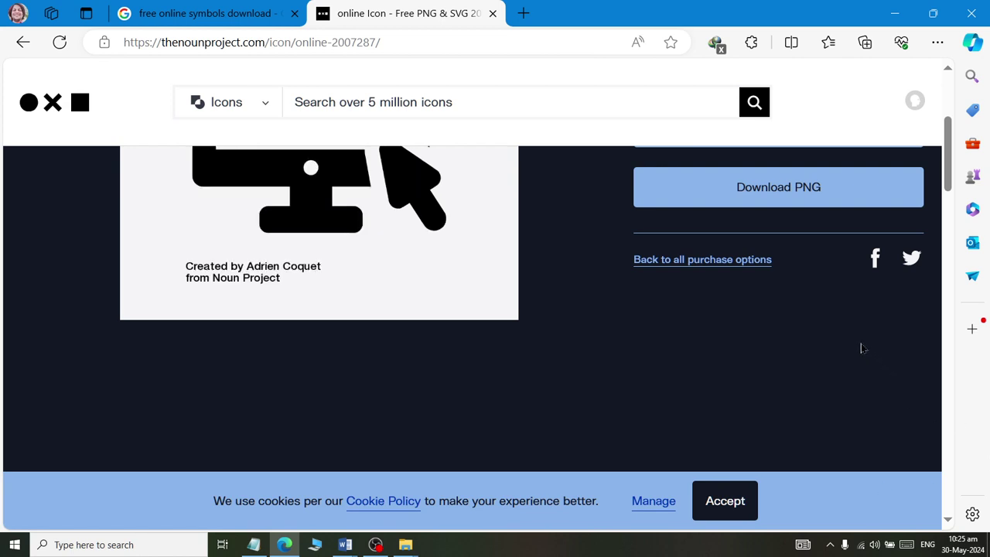
Download the icon as PNG (noun-online-2007287.png) and show it in the Downloads folder.
left_click(762, 189)
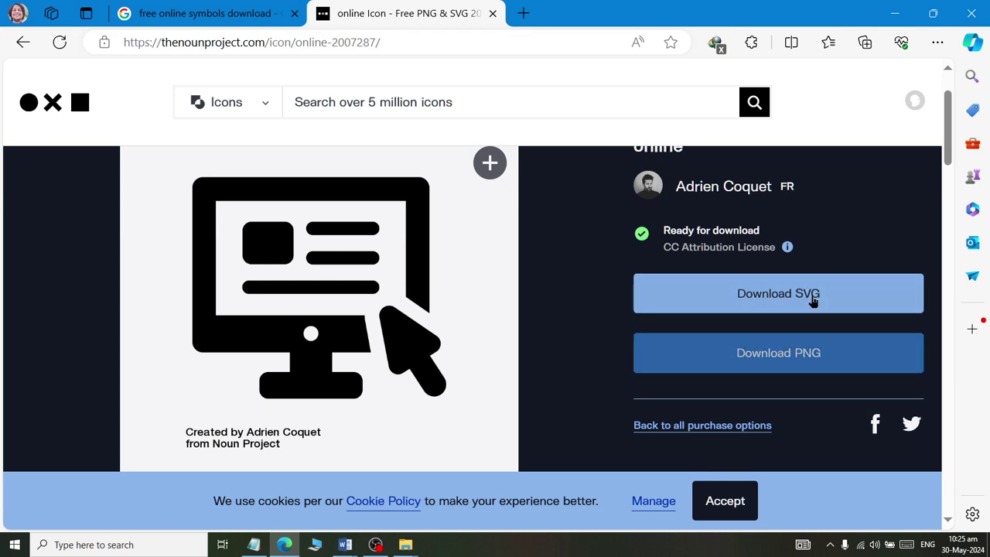
left_click(791, 353)
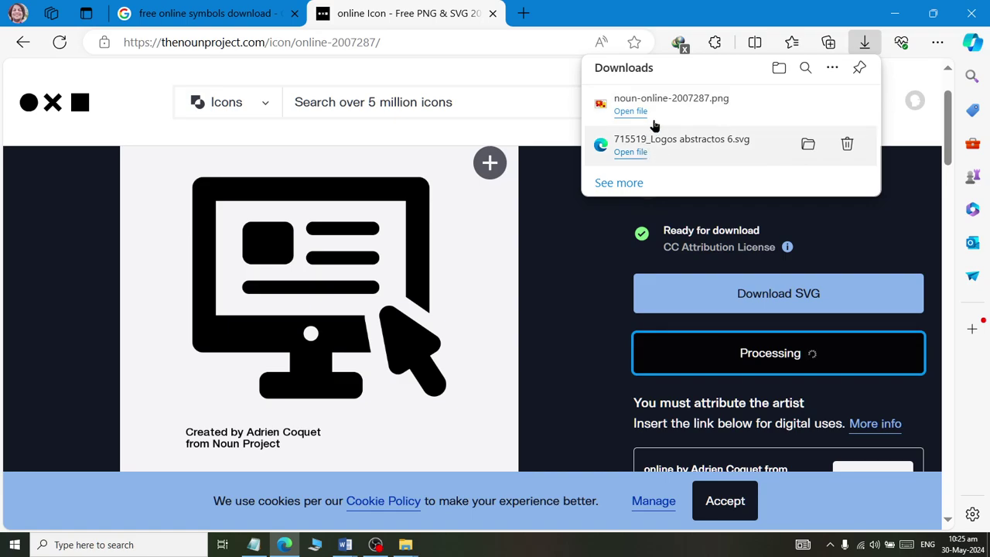
left_click(808, 103)
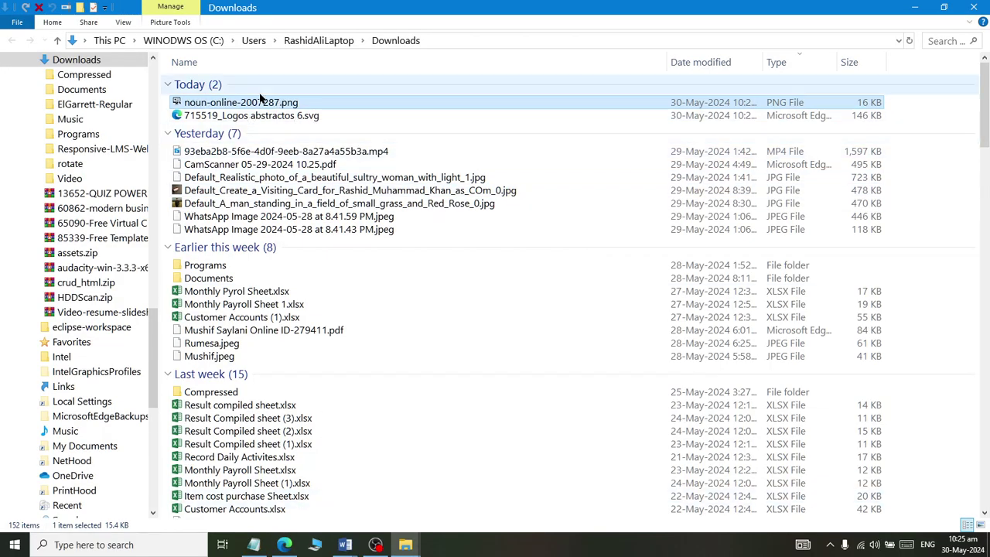
Drag noun-online-2007287.png from File Explorer into the Word document.
mouse_move(260, 108)
left_mouse_down()
mouse_move(394, 491)
mouse_move(299, 334)
left_mouse_up()
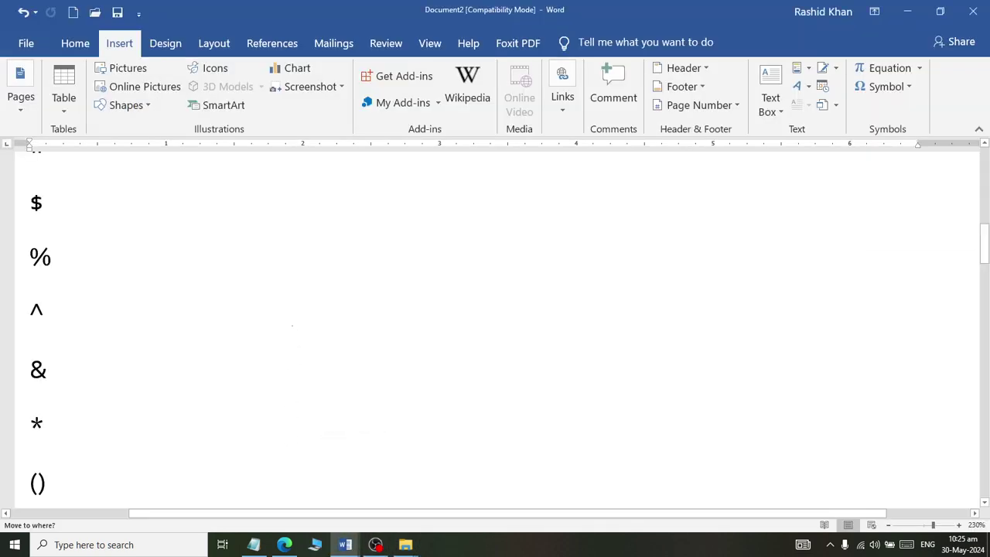
scroll(298, 334, "down", 5)
left_click_drag(298, 334, 300, 341)
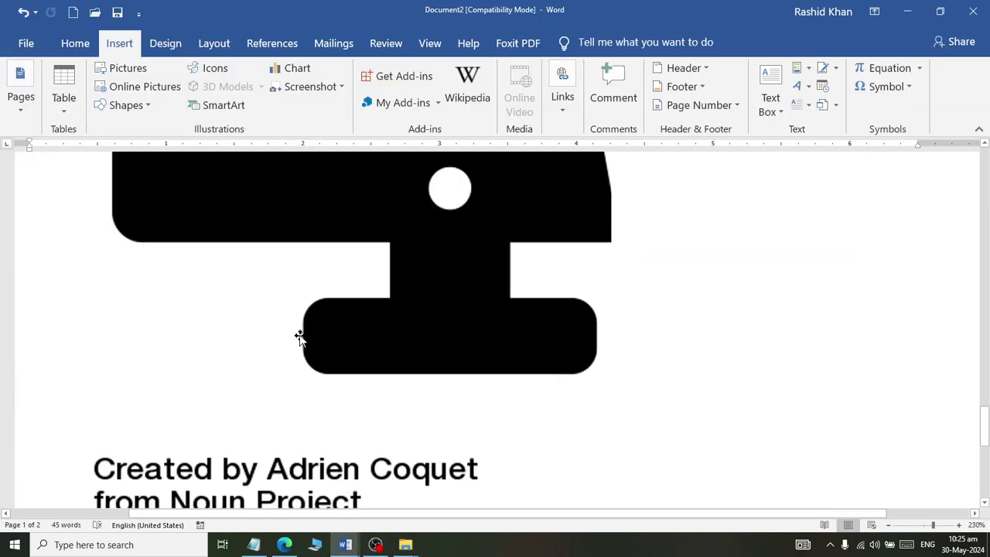
scroll(311, 327, "up", 5)
scroll(394, 314, "up", 2)
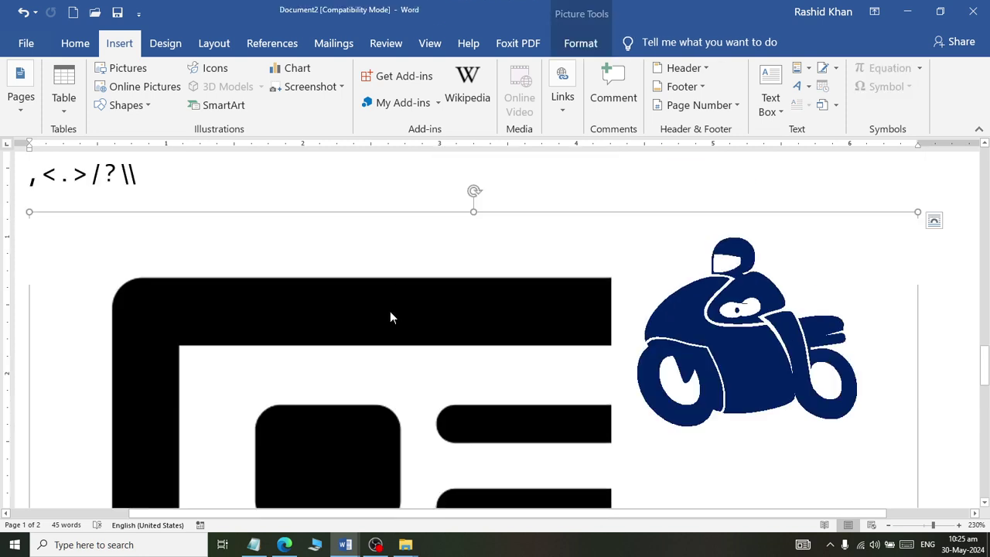
Set the monitor picture In Front of Text, resize it to 2.66" square, move it left.
left_click(934, 221)
left_click(925, 363)
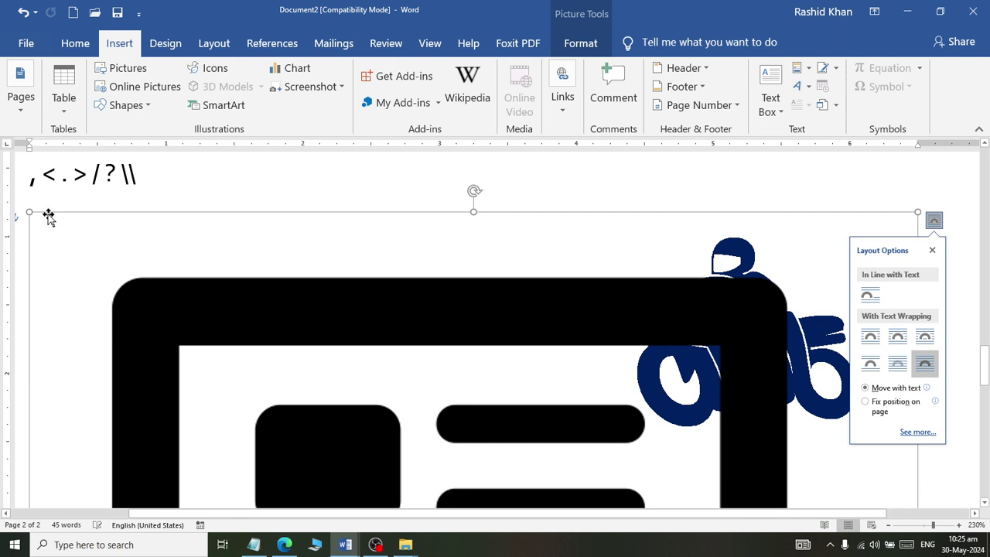
mouse_move(29, 213)
left_mouse_down()
mouse_move(343, 464)
mouse_move(433, 506)
mouse_move(343, 503)
left_mouse_up()
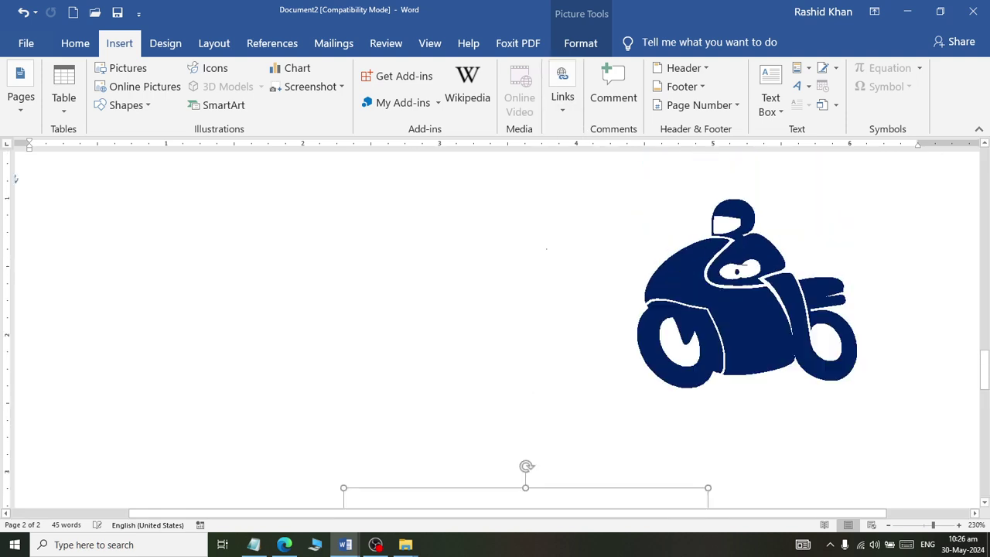
left_click_drag(433, 313, 184, 283)
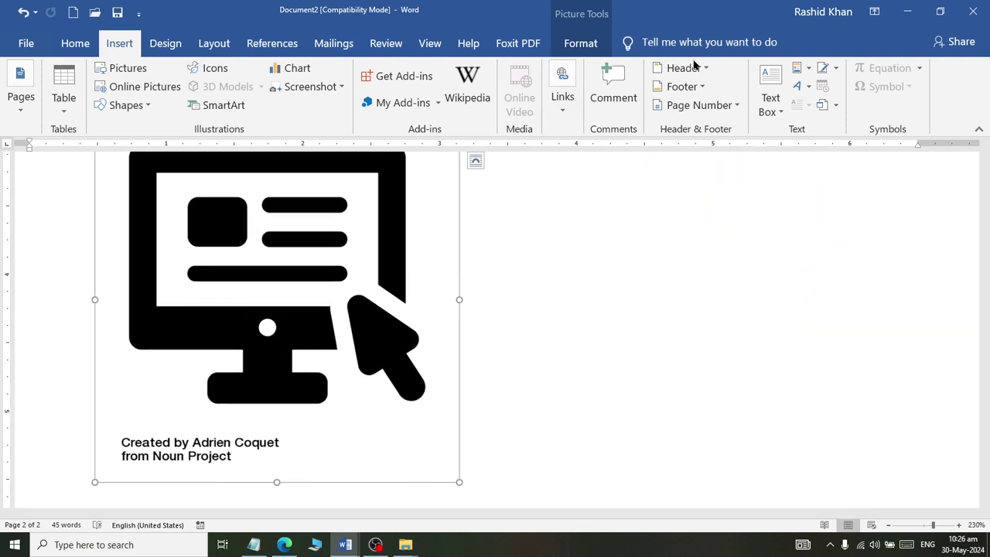
left_click(576, 45)
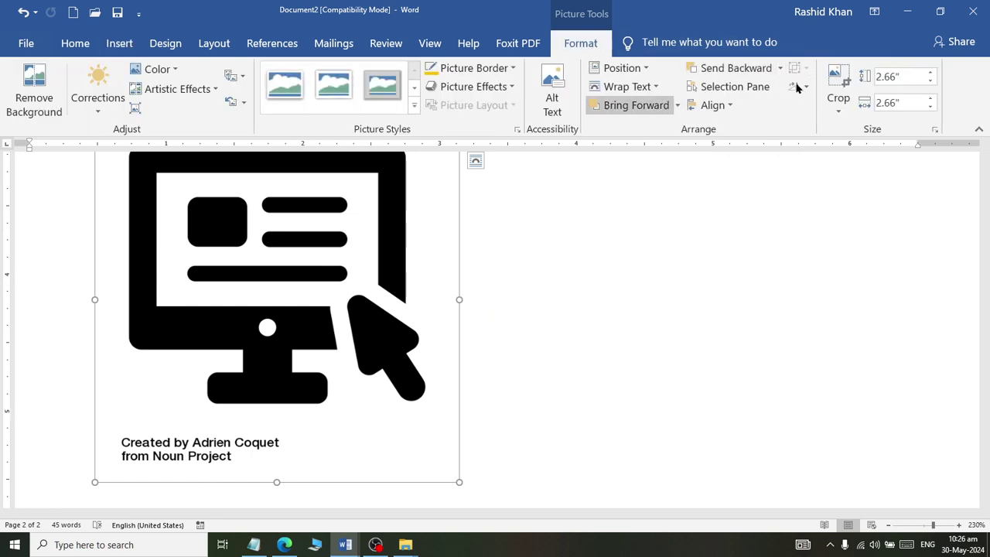
Crop the credit line off the monitor icon's bottom and shrink it to a small picture.
left_click(832, 89)
left_click_drag(277, 480, 274, 405)
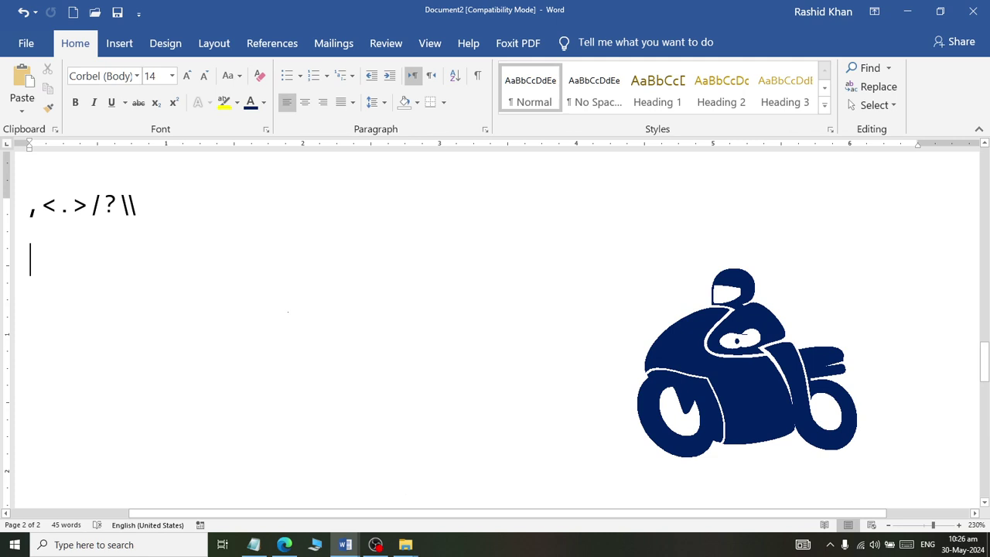
scroll(288, 312, "down", 3)
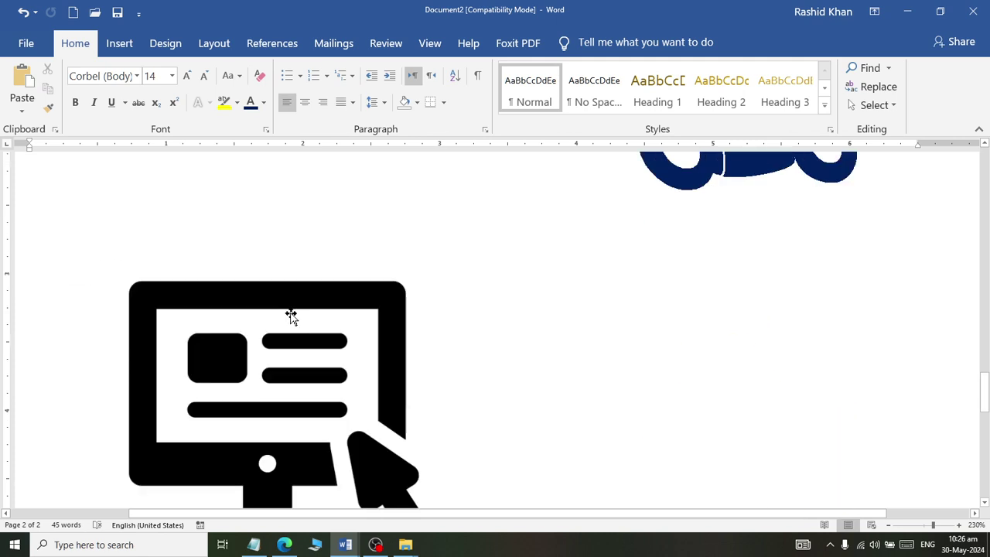
left_click(448, 324)
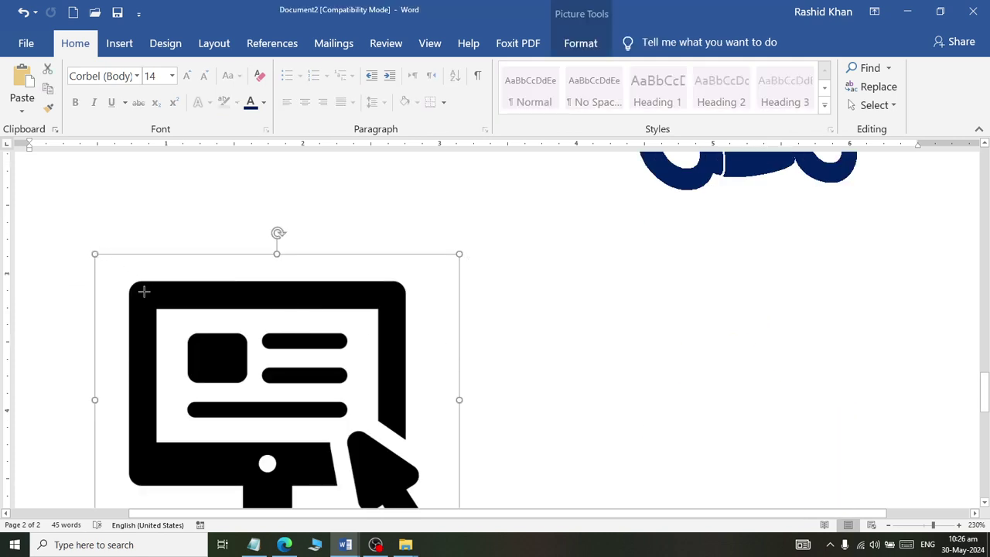
left_click_drag(103, 259, 255, 359)
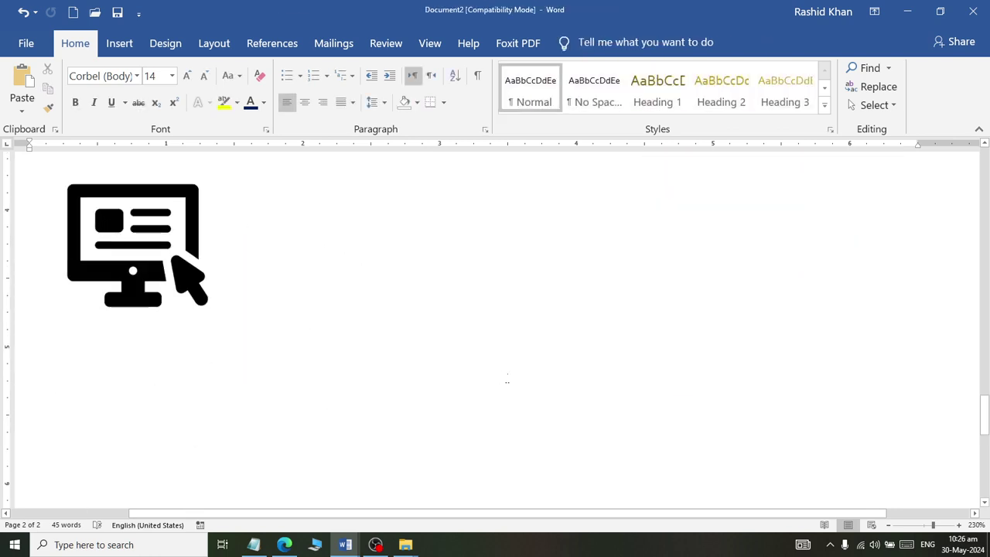
Open the Insert tab, check the Downloads folder window, and return to the Word document.
left_click(116, 47)
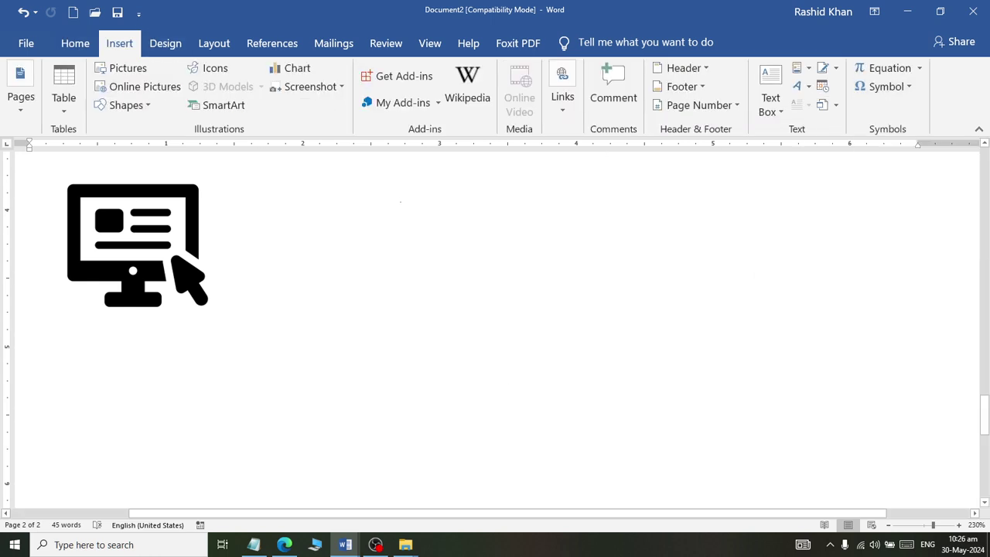
key("alt+Tab")
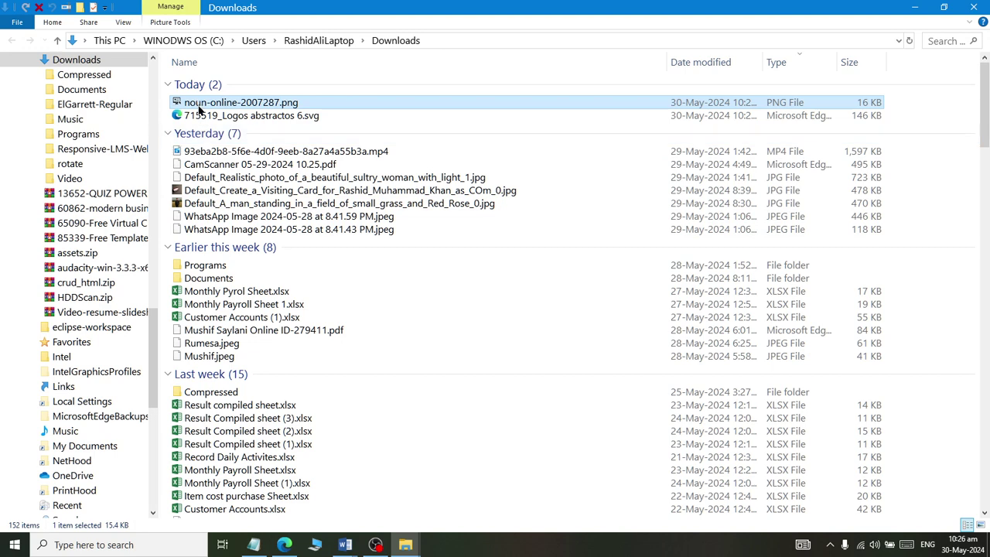
mouse_move(241, 102)
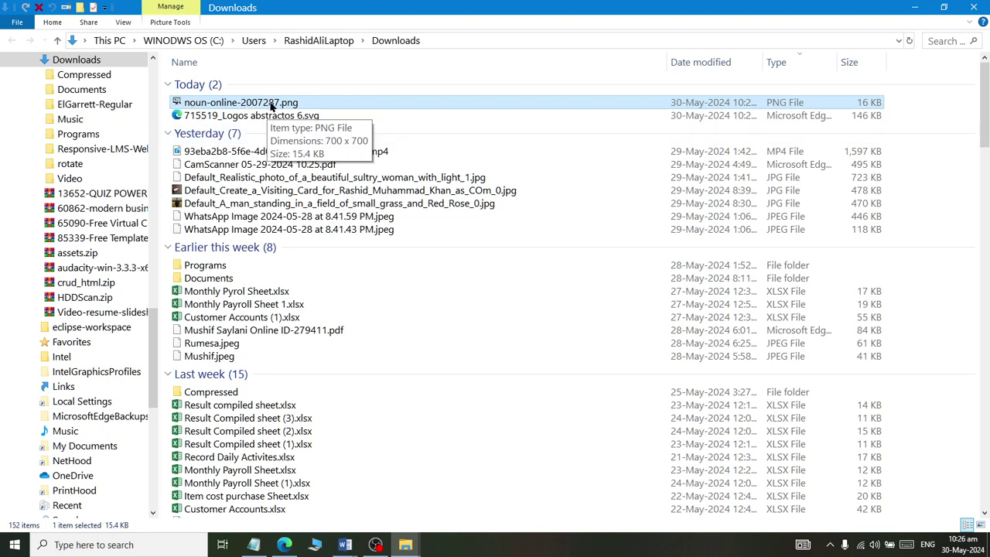
key("alt+Tab")
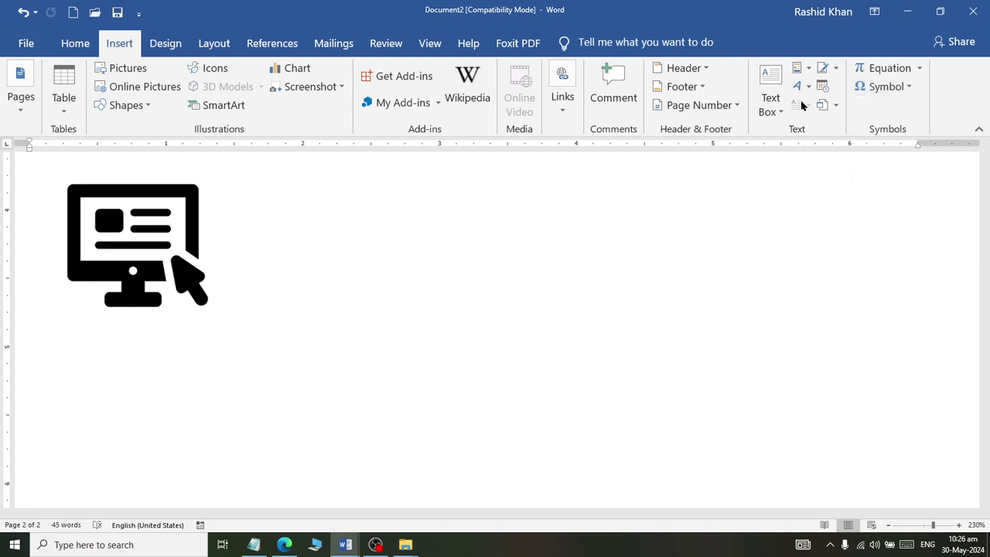
left_click(826, 91)
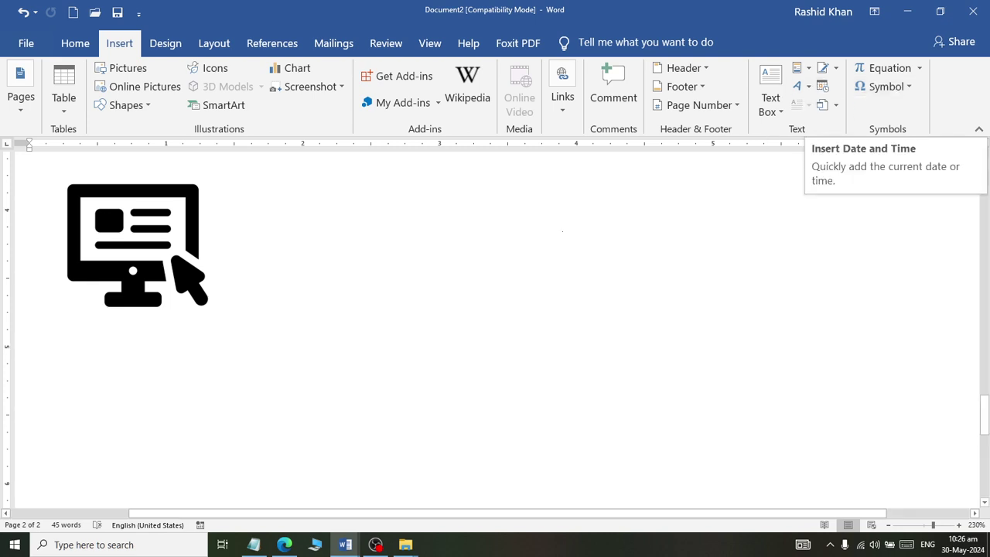